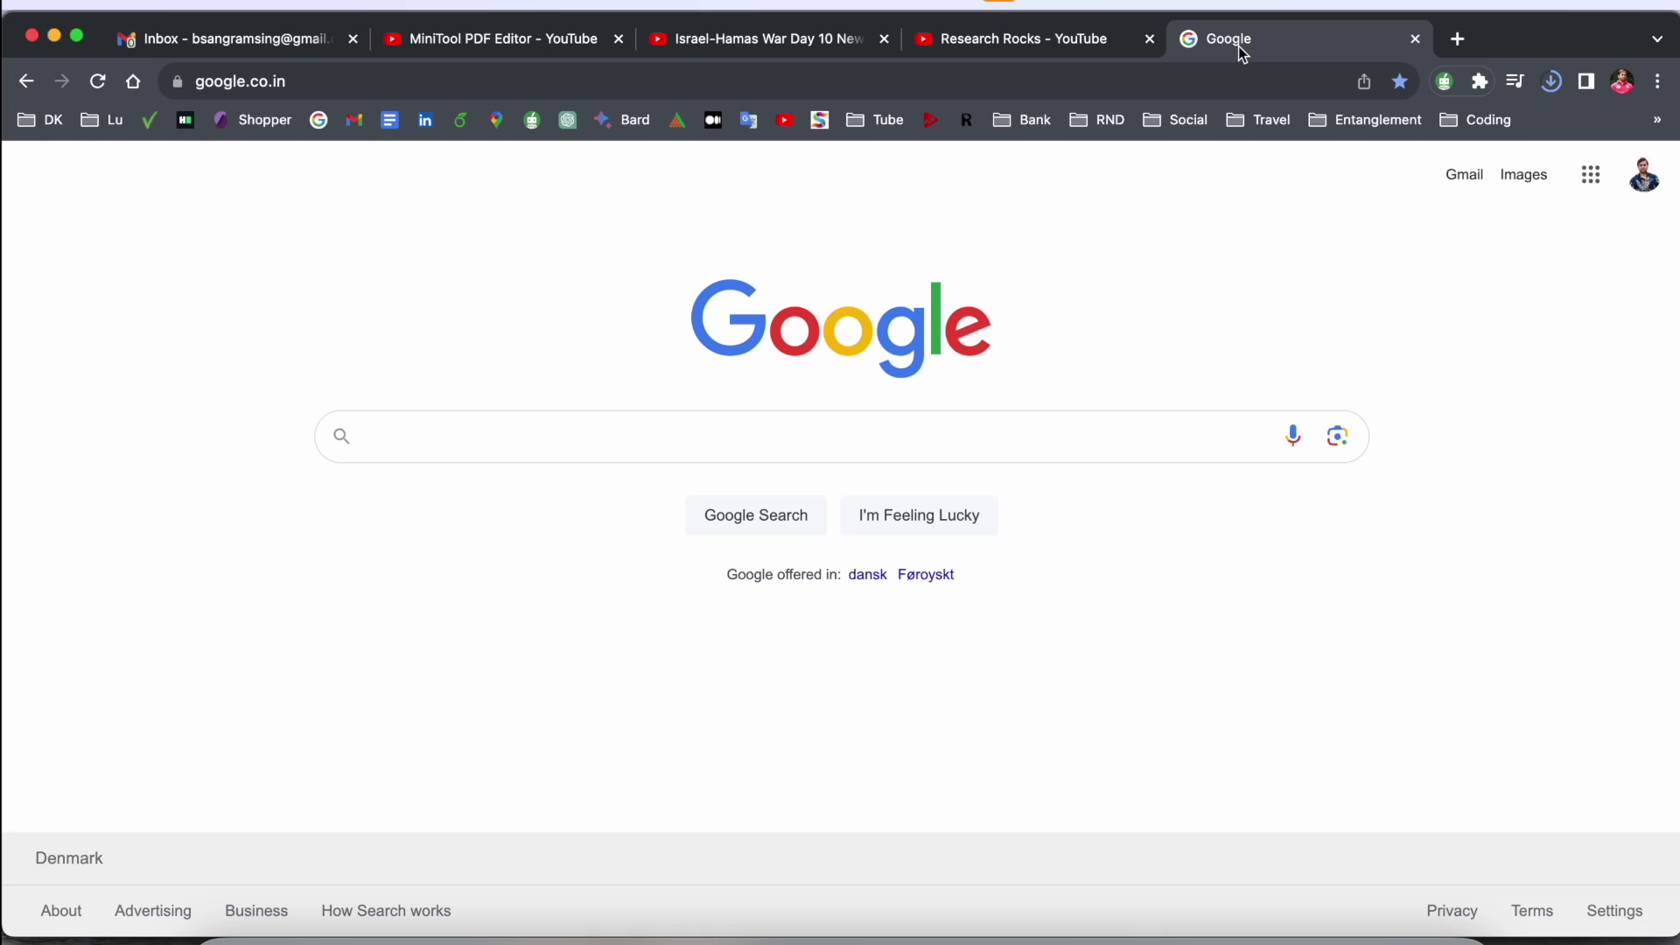
- Search Google for 'MiniTool PDF Editor' and open the official pdf.minitool.com result
{"action": "type", "text": "MiniTool PDF Editor"}
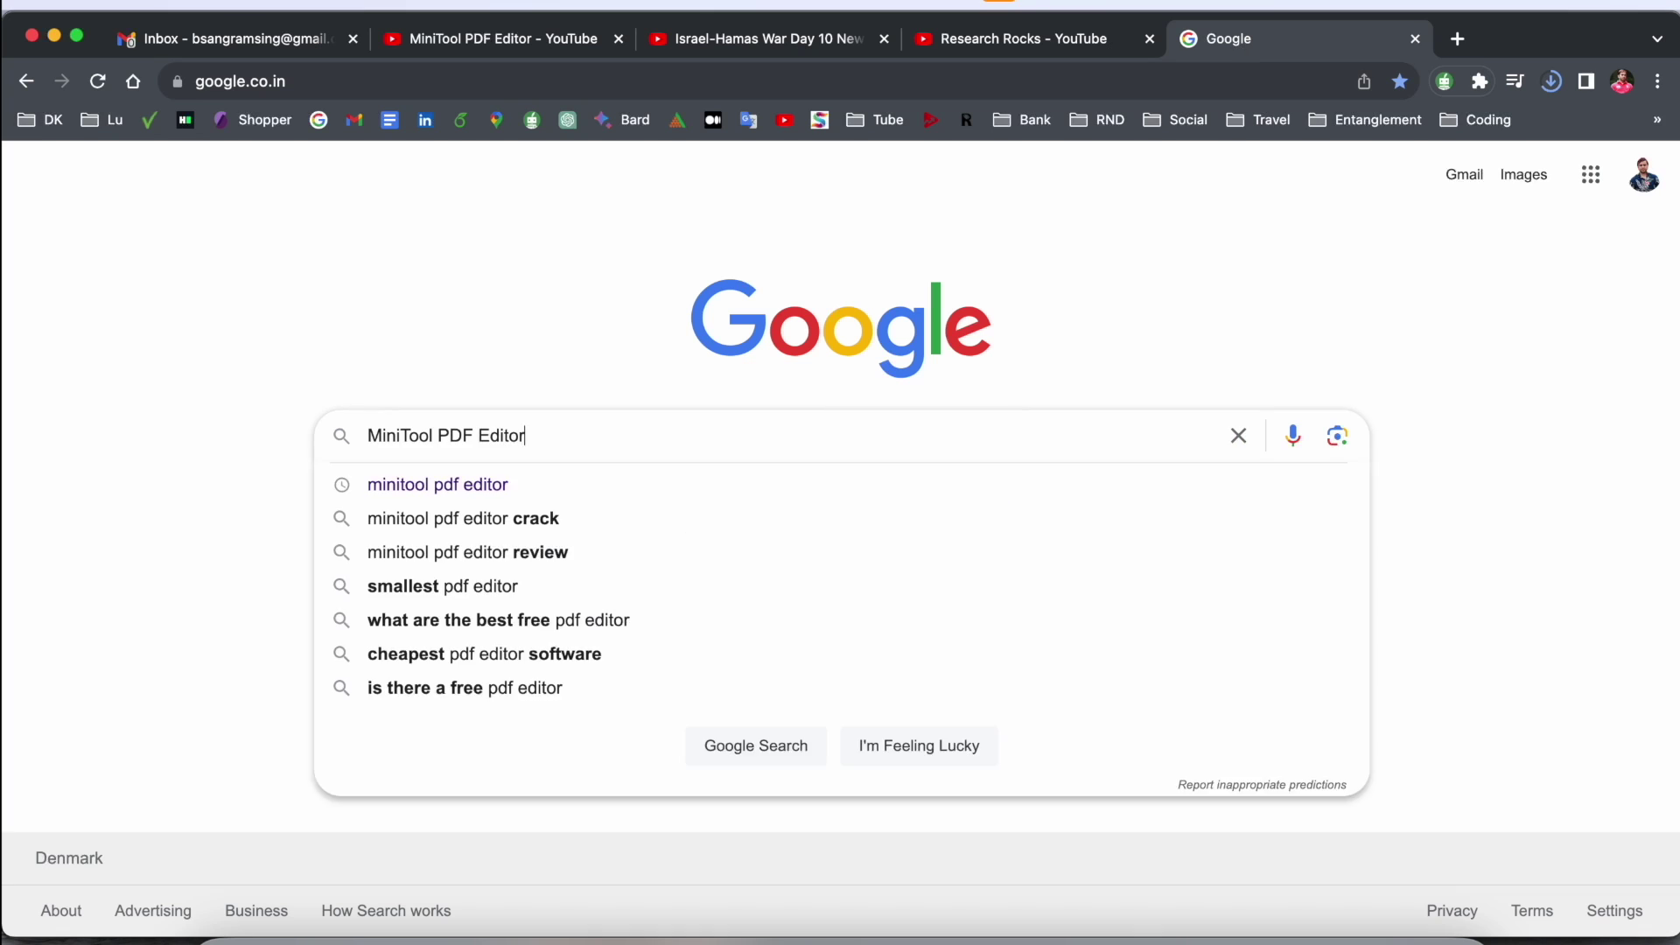
{"action": "key", "text": "Return"}
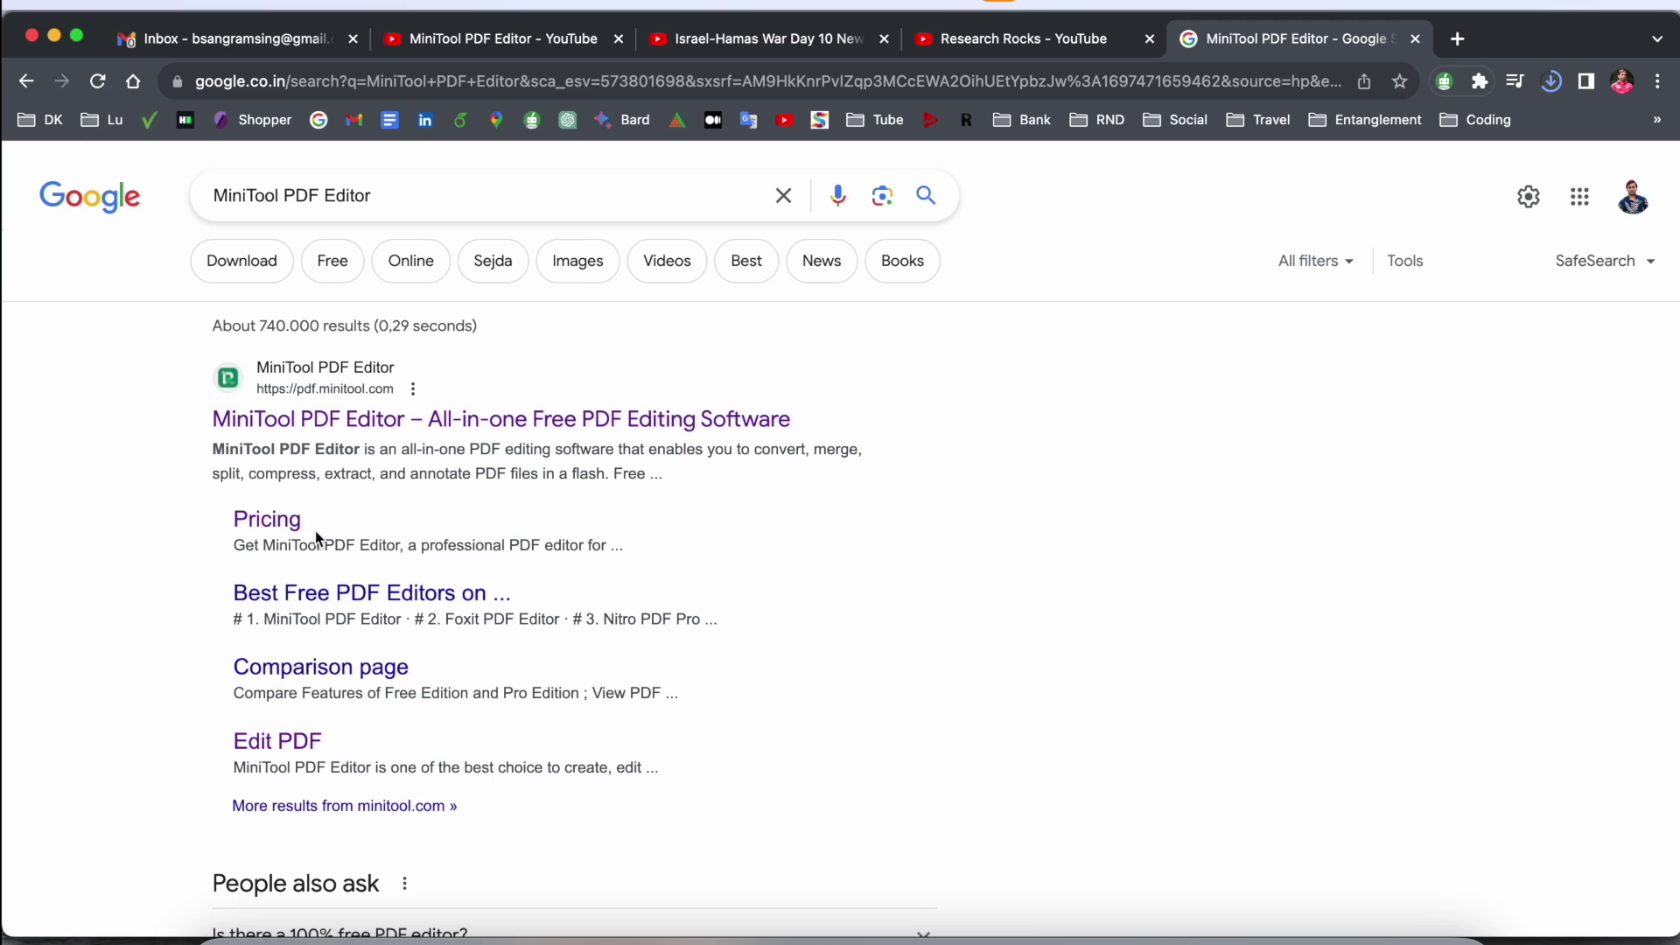
{"action": "left_click", "coordinate": [278, 420]}
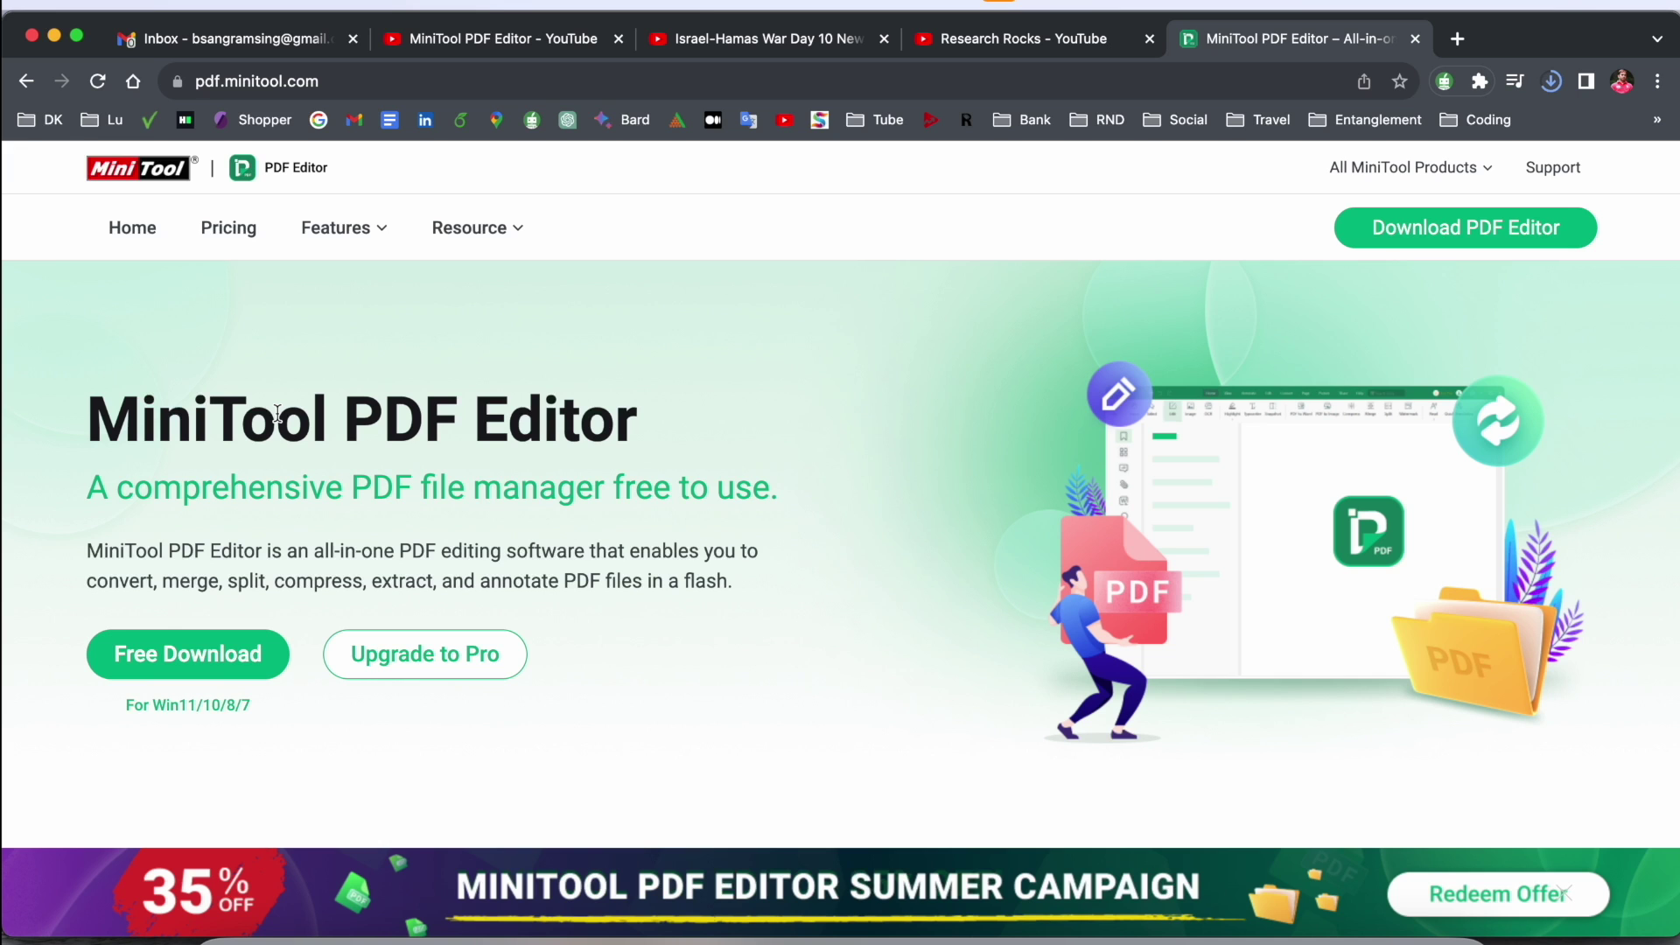
- Highlight the homepage tagline and opening description, then scroll toward the features overview
{"action": "triple_click", "coordinate": [576, 502]}
{"action": "mouse_move", "coordinate": [86, 550]}
{"action": "left_mouse_down"}
{"action": "mouse_move", "coordinate": [784, 565]}
{"action": "mouse_move", "coordinate": [167, 585]}
{"action": "mouse_move", "coordinate": [696, 589]}
{"action": "left_mouse_up"}
{"action": "scroll", "coordinate": [726, 542], "scroll_direction": "down", "scroll_amount": 5}
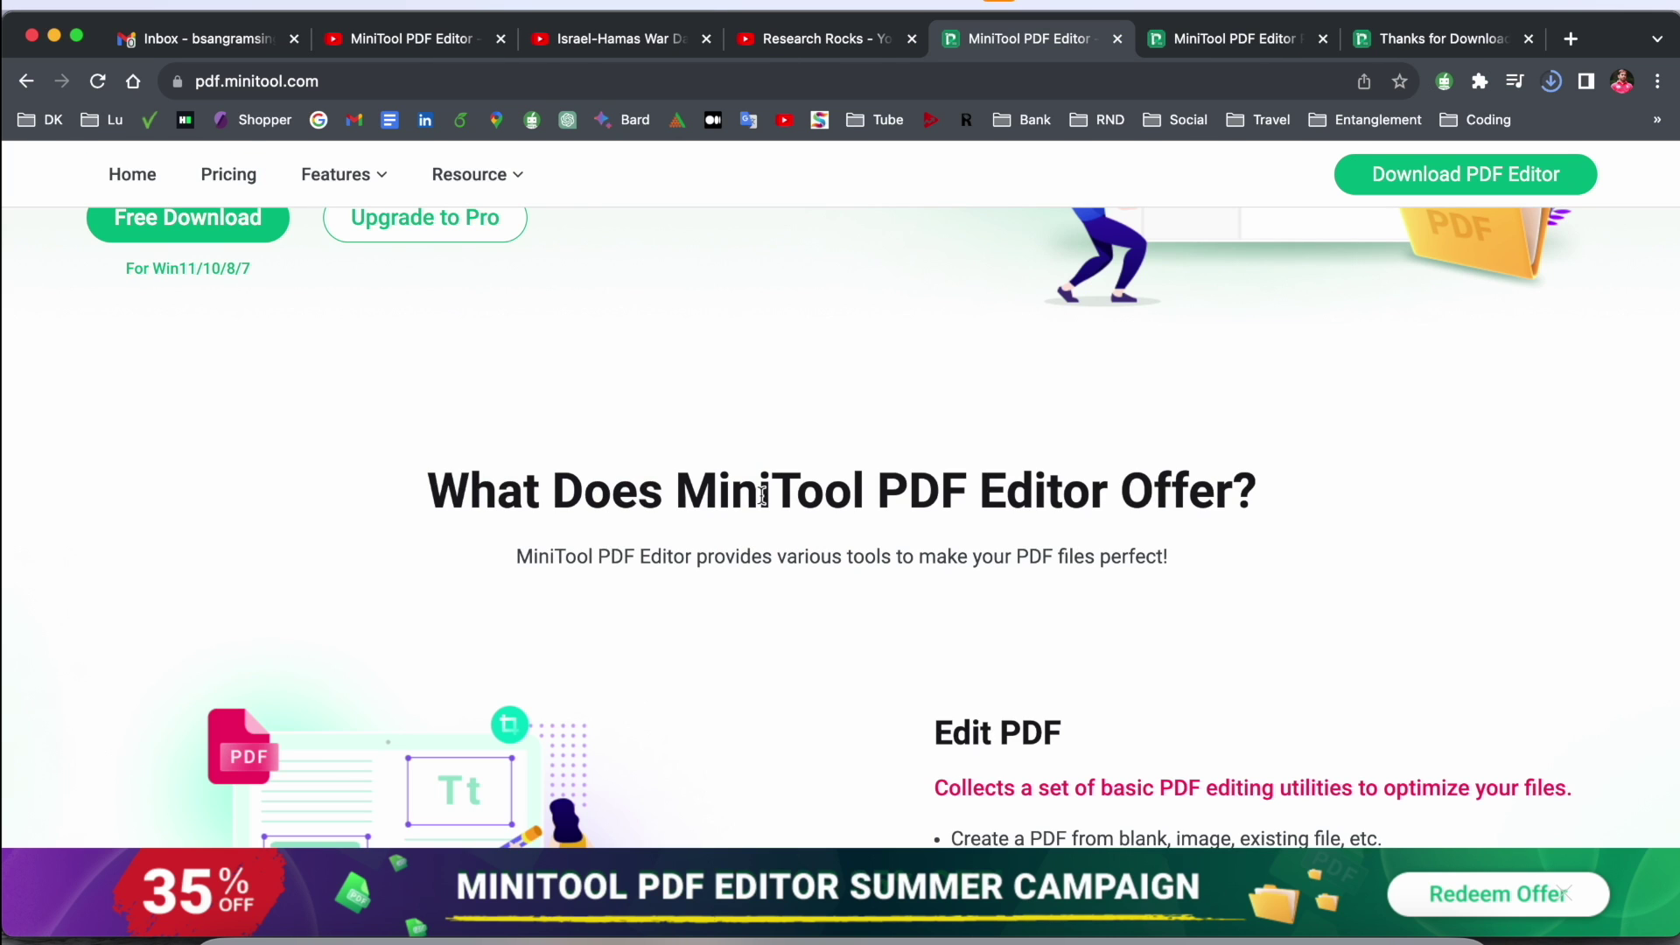
- Scroll through the first feature sections, highlighting one passage along the way
{"action": "scroll", "coordinate": [787, 551], "scroll_direction": "down", "scroll_amount": 1}
{"action": "scroll", "coordinate": [788, 560], "scroll_direction": "down", "scroll_amount": 1}
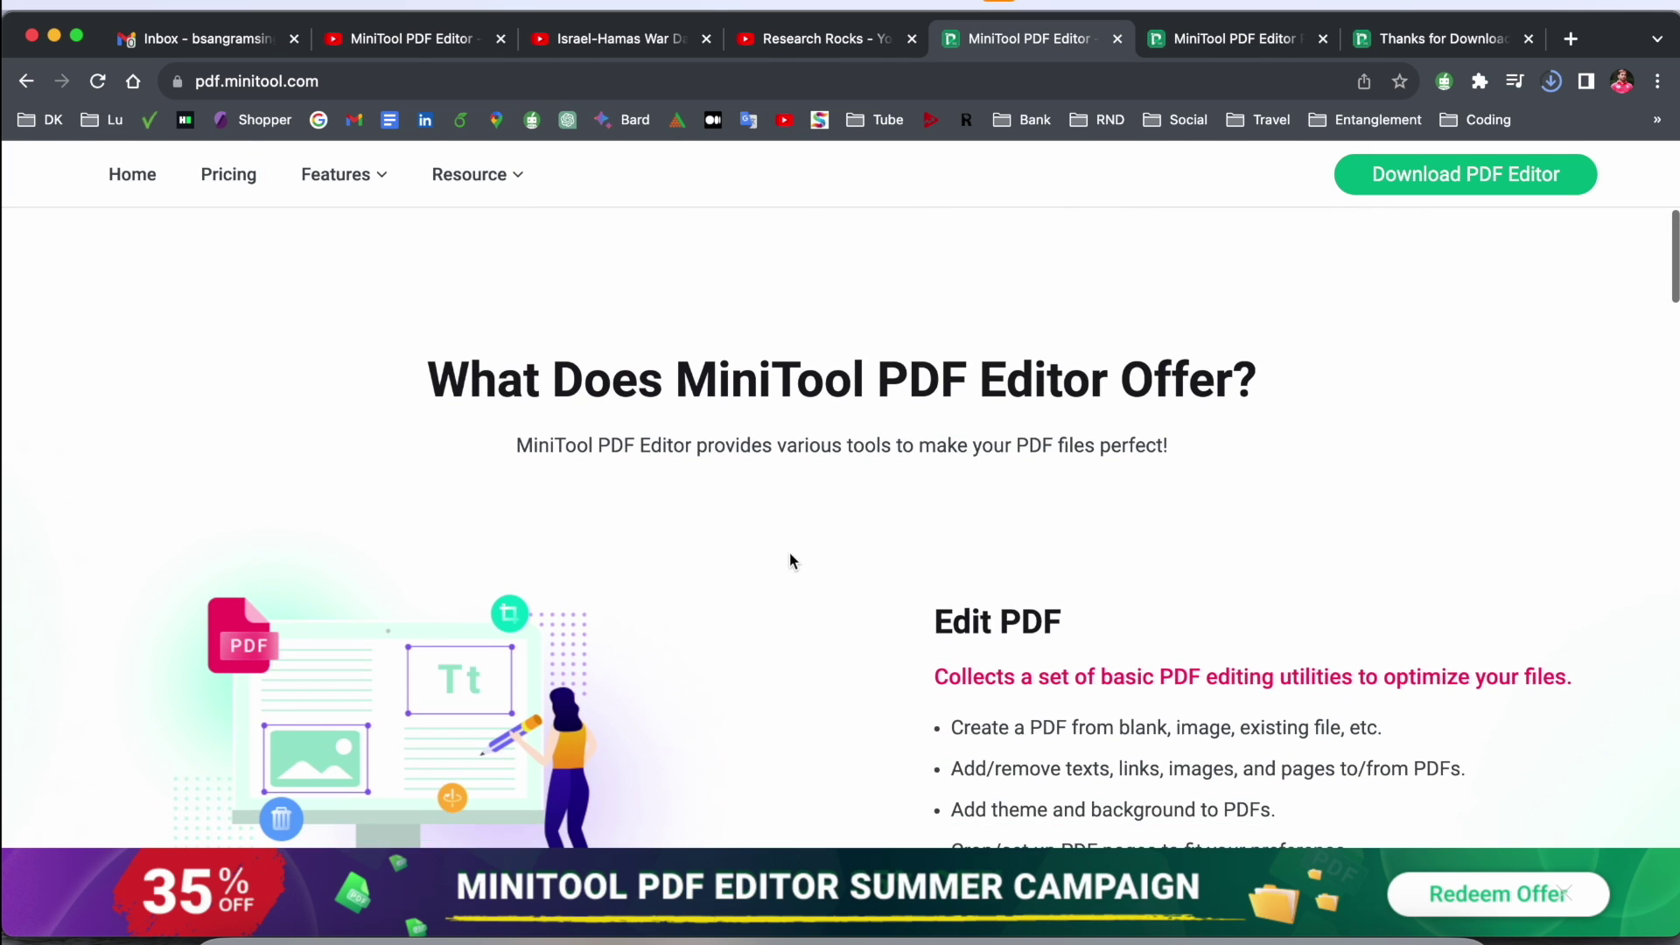
{"action": "scroll", "coordinate": [792, 563], "scroll_direction": "down", "scroll_amount": 2}
{"action": "scroll", "coordinate": [794, 563], "scroll_direction": "down", "scroll_amount": 1}
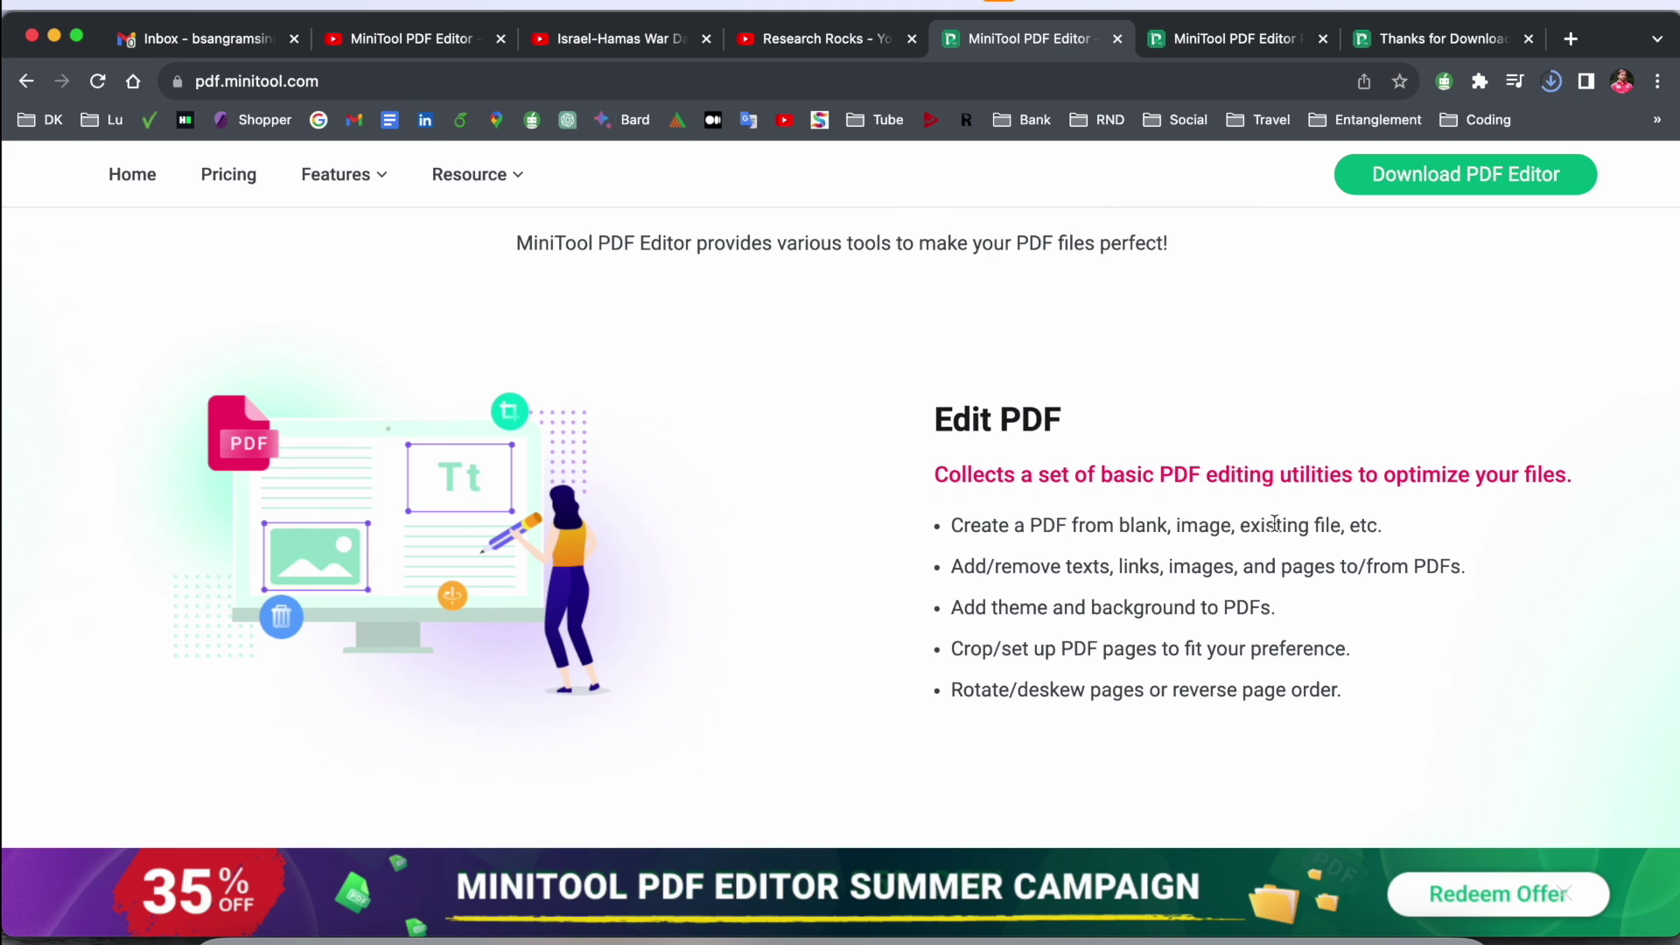
{"action": "scroll", "coordinate": [1275, 523], "scroll_direction": "down", "scroll_amount": 3}
{"action": "left_click_drag", "start_coordinate": [963, 388], "coordinate": [1326, 573]}
{"action": "scroll", "coordinate": [1128, 598], "scroll_direction": "down", "scroll_amount": 5}
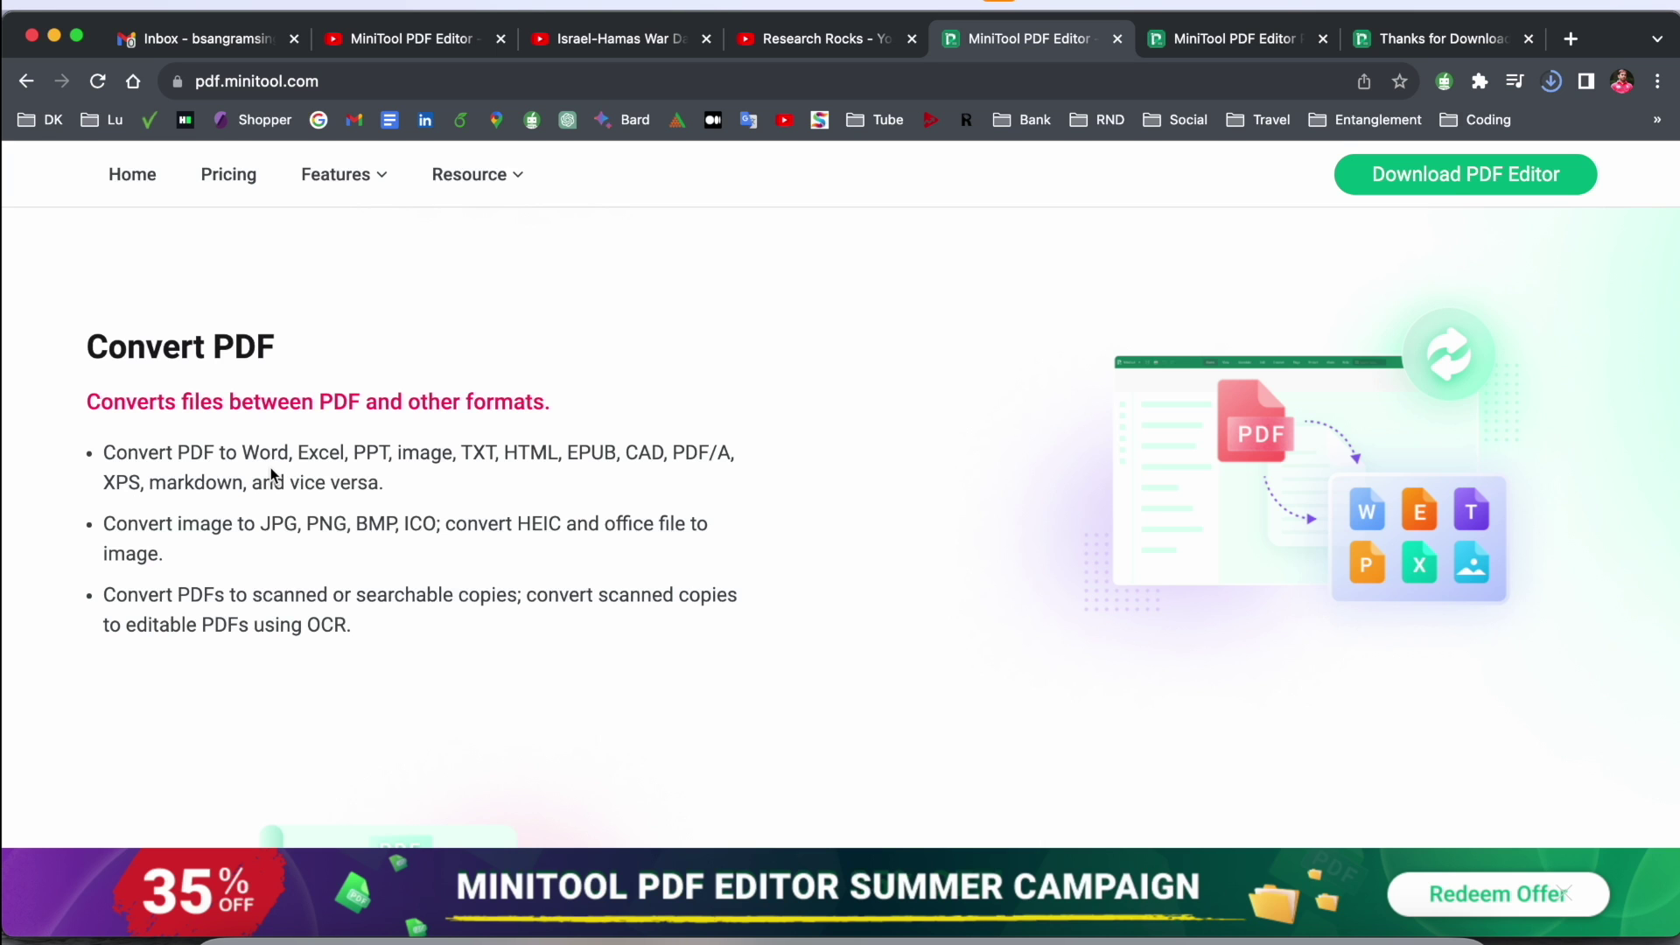
- Review the remaining feature sections and start the Download Freeware download
{"action": "scroll", "coordinate": [517, 512], "scroll_direction": "down", "scroll_amount": 3}
{"action": "scroll", "coordinate": [516, 512], "scroll_direction": "down", "scroll_amount": 2}
{"action": "scroll", "coordinate": [516, 512], "scroll_direction": "down", "scroll_amount": 2}
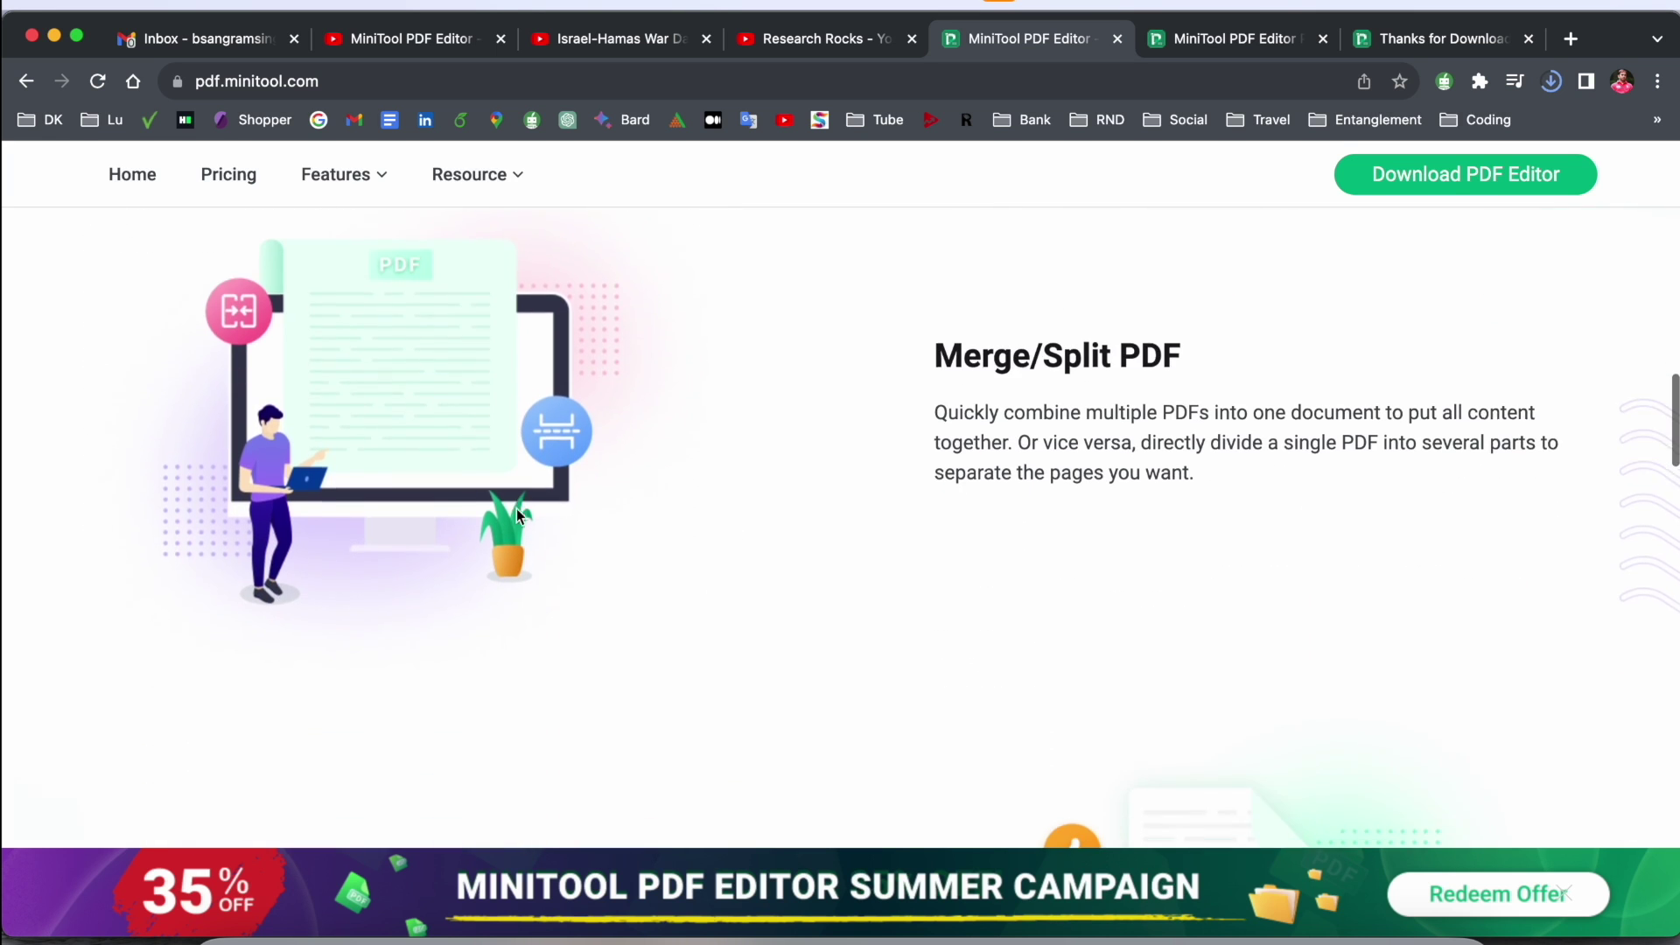
{"action": "scroll", "coordinate": [801, 455], "scroll_direction": "down", "scroll_amount": 3}
{"action": "scroll", "coordinate": [801, 455], "scroll_direction": "down", "scroll_amount": 2}
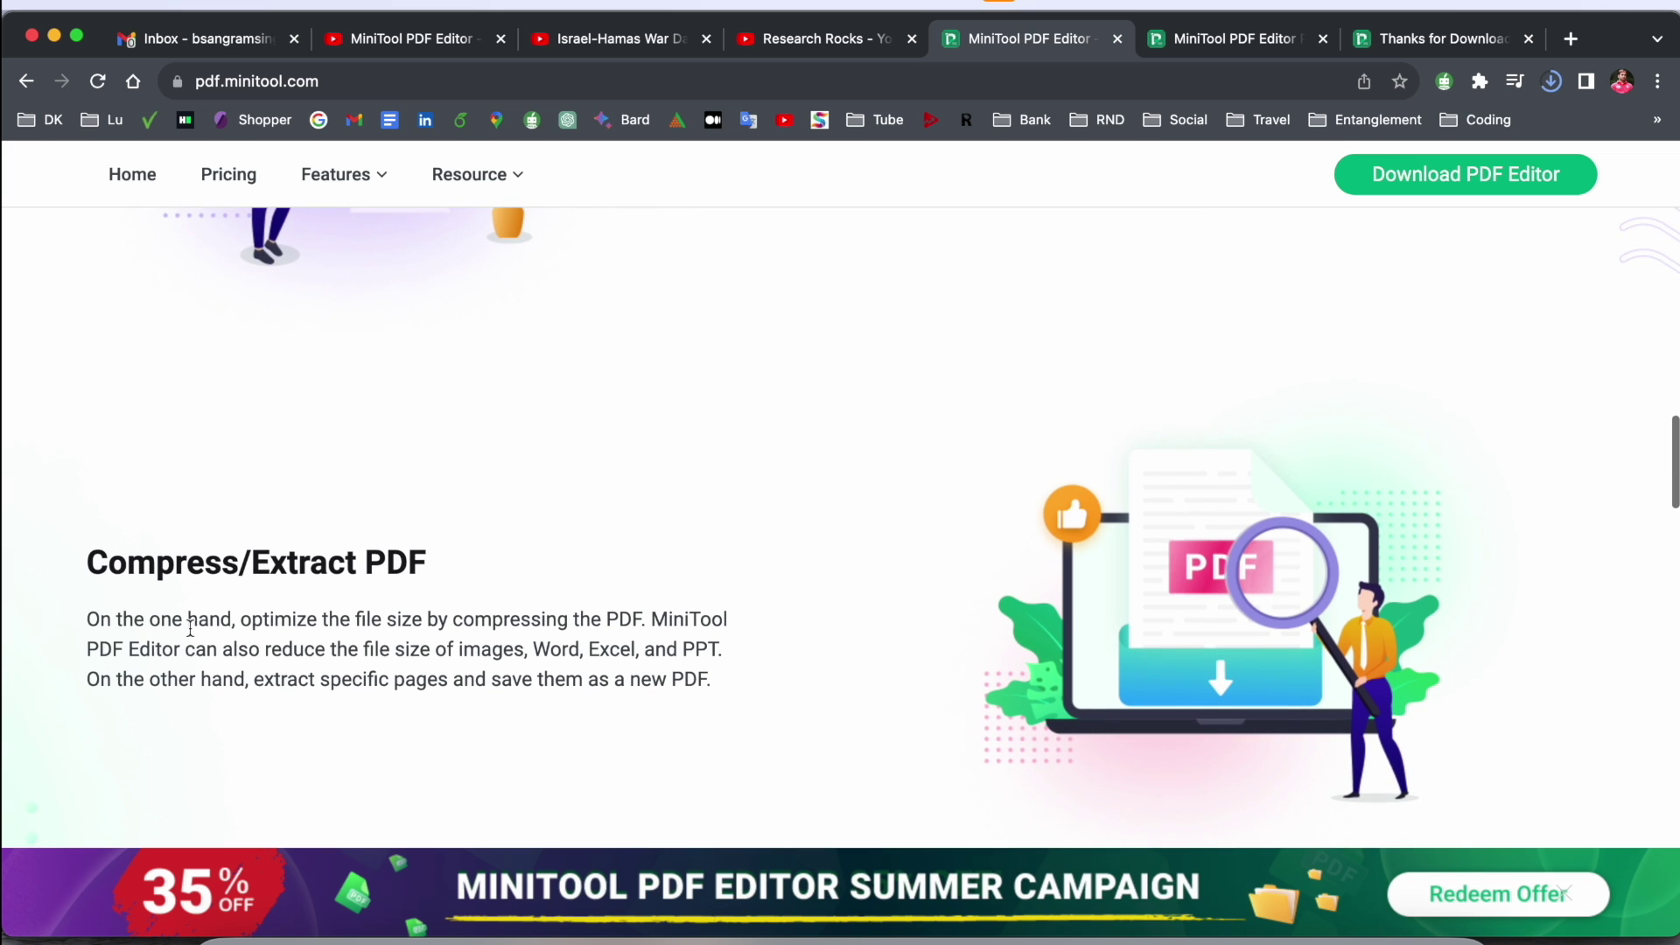
{"action": "scroll", "coordinate": [231, 573], "scroll_direction": "down", "scroll_amount": 3}
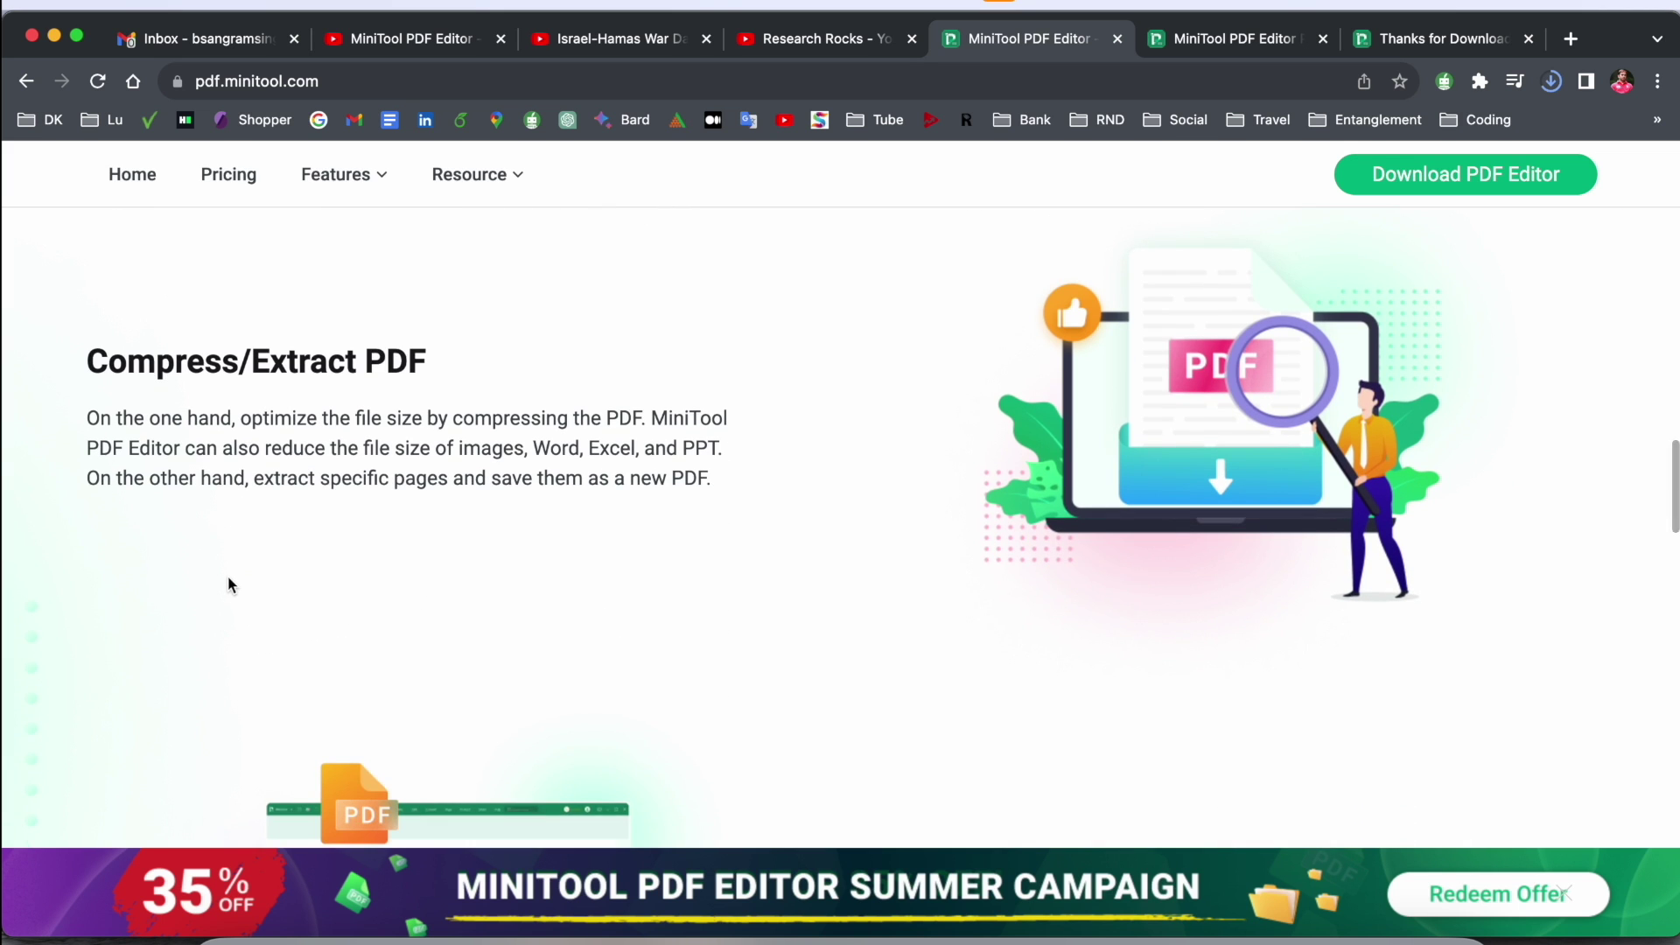
{"action": "scroll", "coordinate": [226, 582], "scroll_direction": "down", "scroll_amount": 4}
{"action": "scroll", "coordinate": [232, 585], "scroll_direction": "down", "scroll_amount": 2}
{"action": "scroll", "coordinate": [960, 689], "scroll_direction": "down", "scroll_amount": 3}
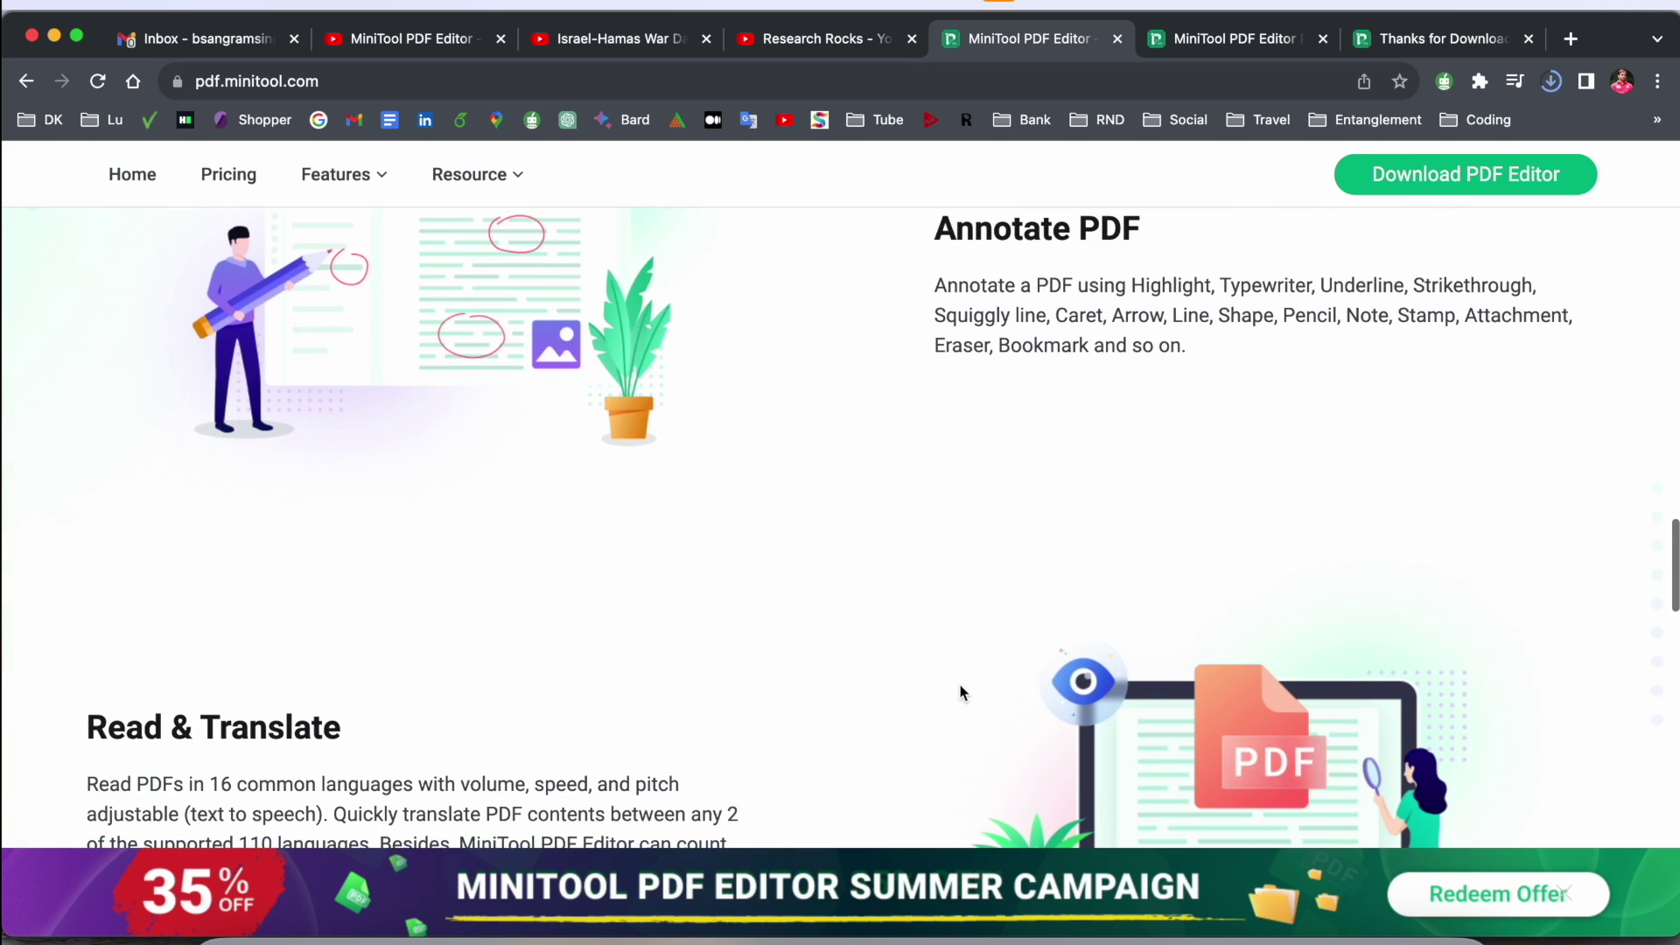
{"action": "scroll", "coordinate": [954, 693], "scroll_direction": "down", "scroll_amount": 3}
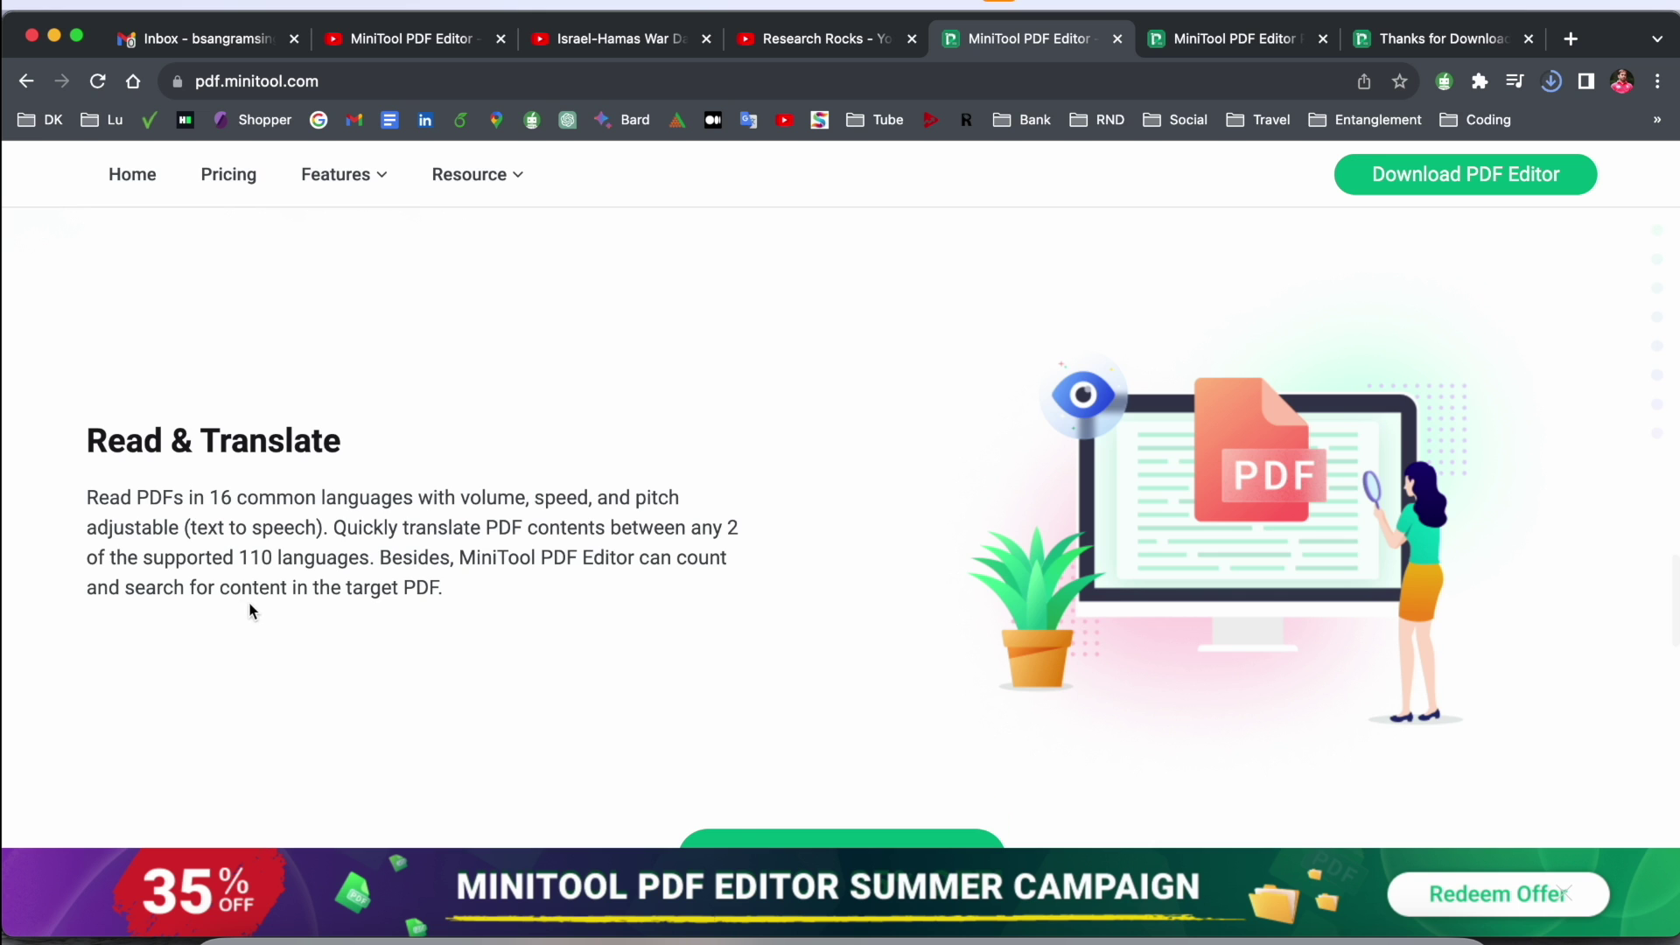
{"action": "scroll", "coordinate": [251, 608], "scroll_direction": "down", "scroll_amount": 5}
{"action": "left_click", "coordinate": [889, 504]}
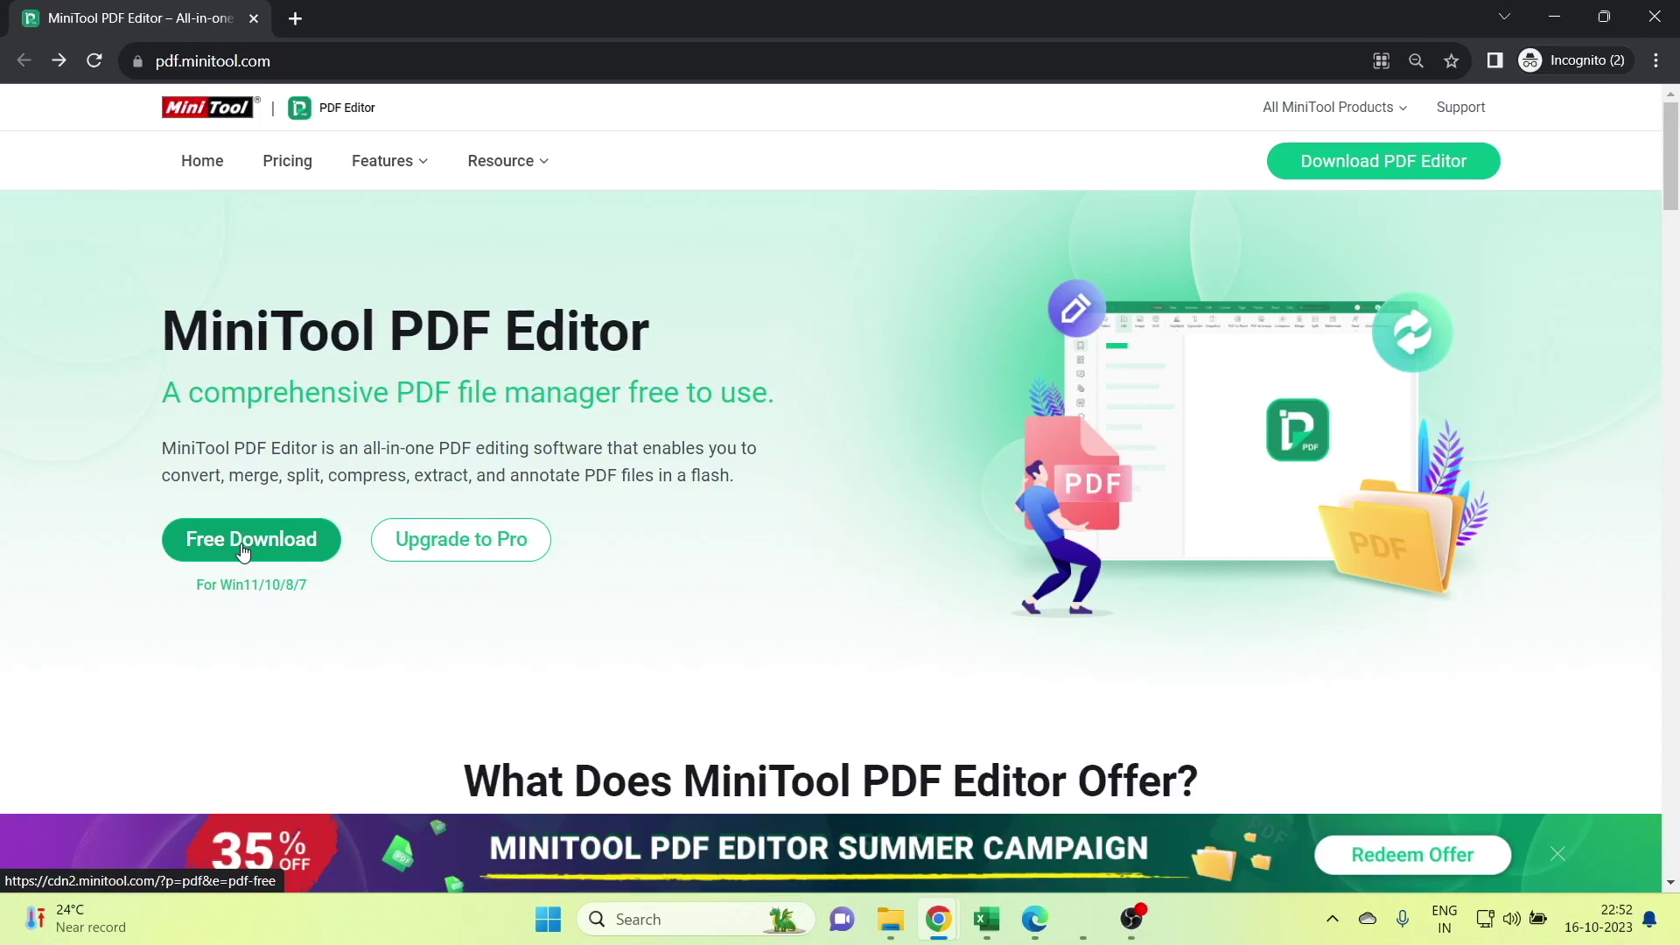
- Download the pdfeditor installer and show it in the Downloads folder
{"action": "left_click", "coordinate": [243, 546]}
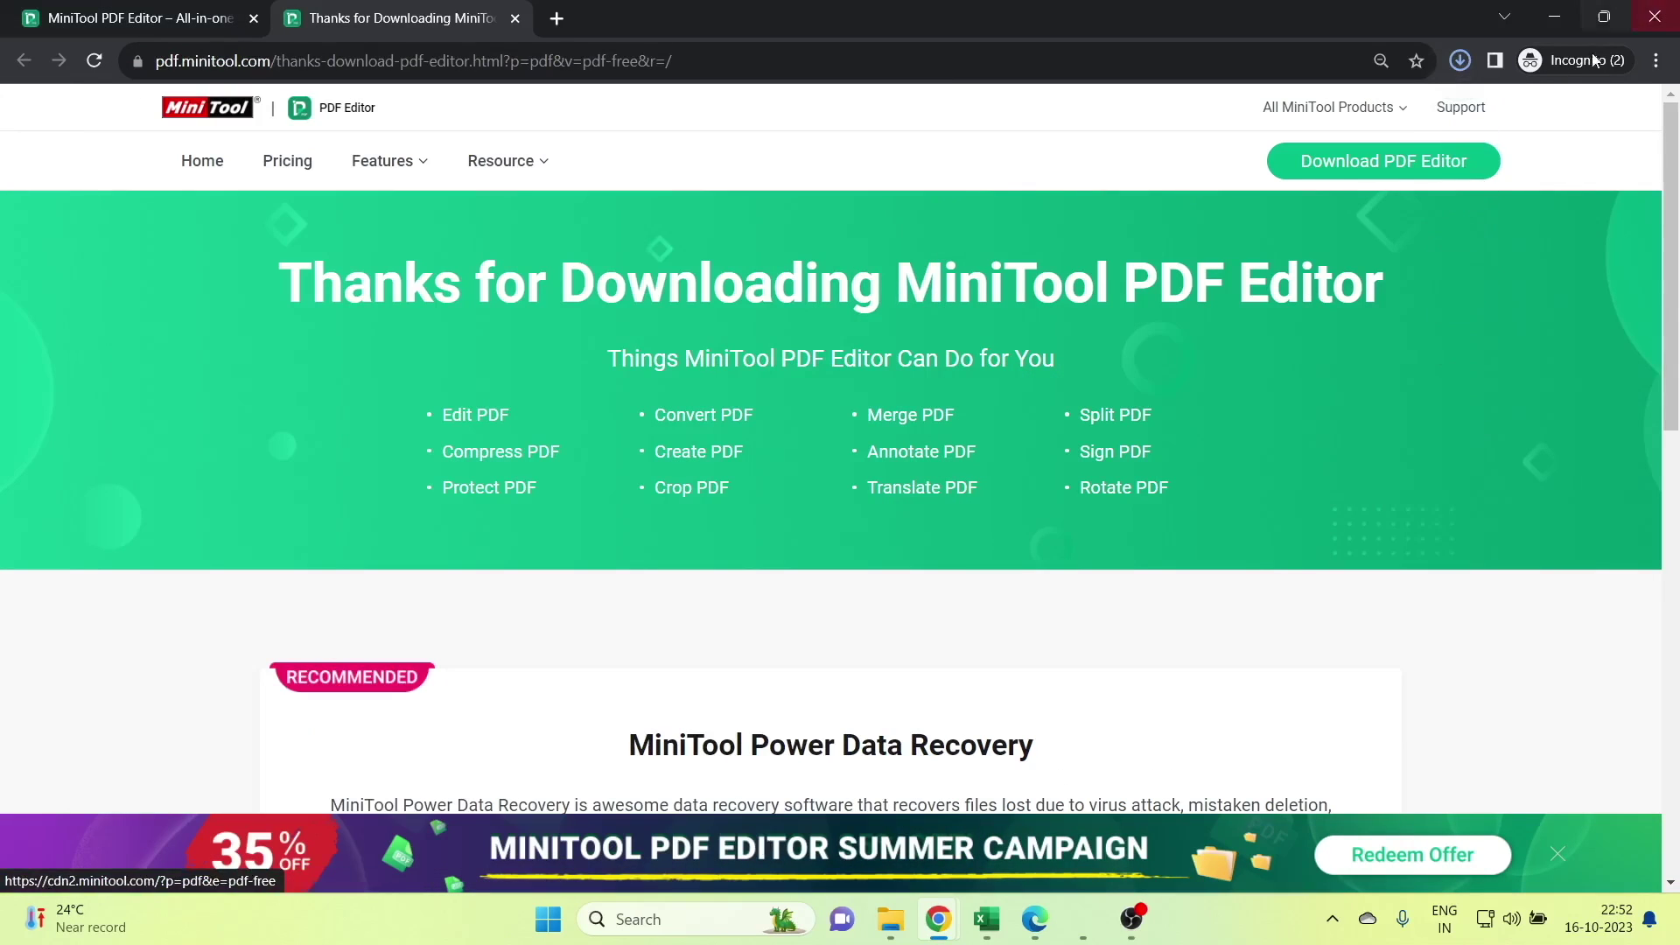
{"action": "left_click", "coordinate": [1468, 68]}
{"action": "left_click", "coordinate": [1443, 220]}
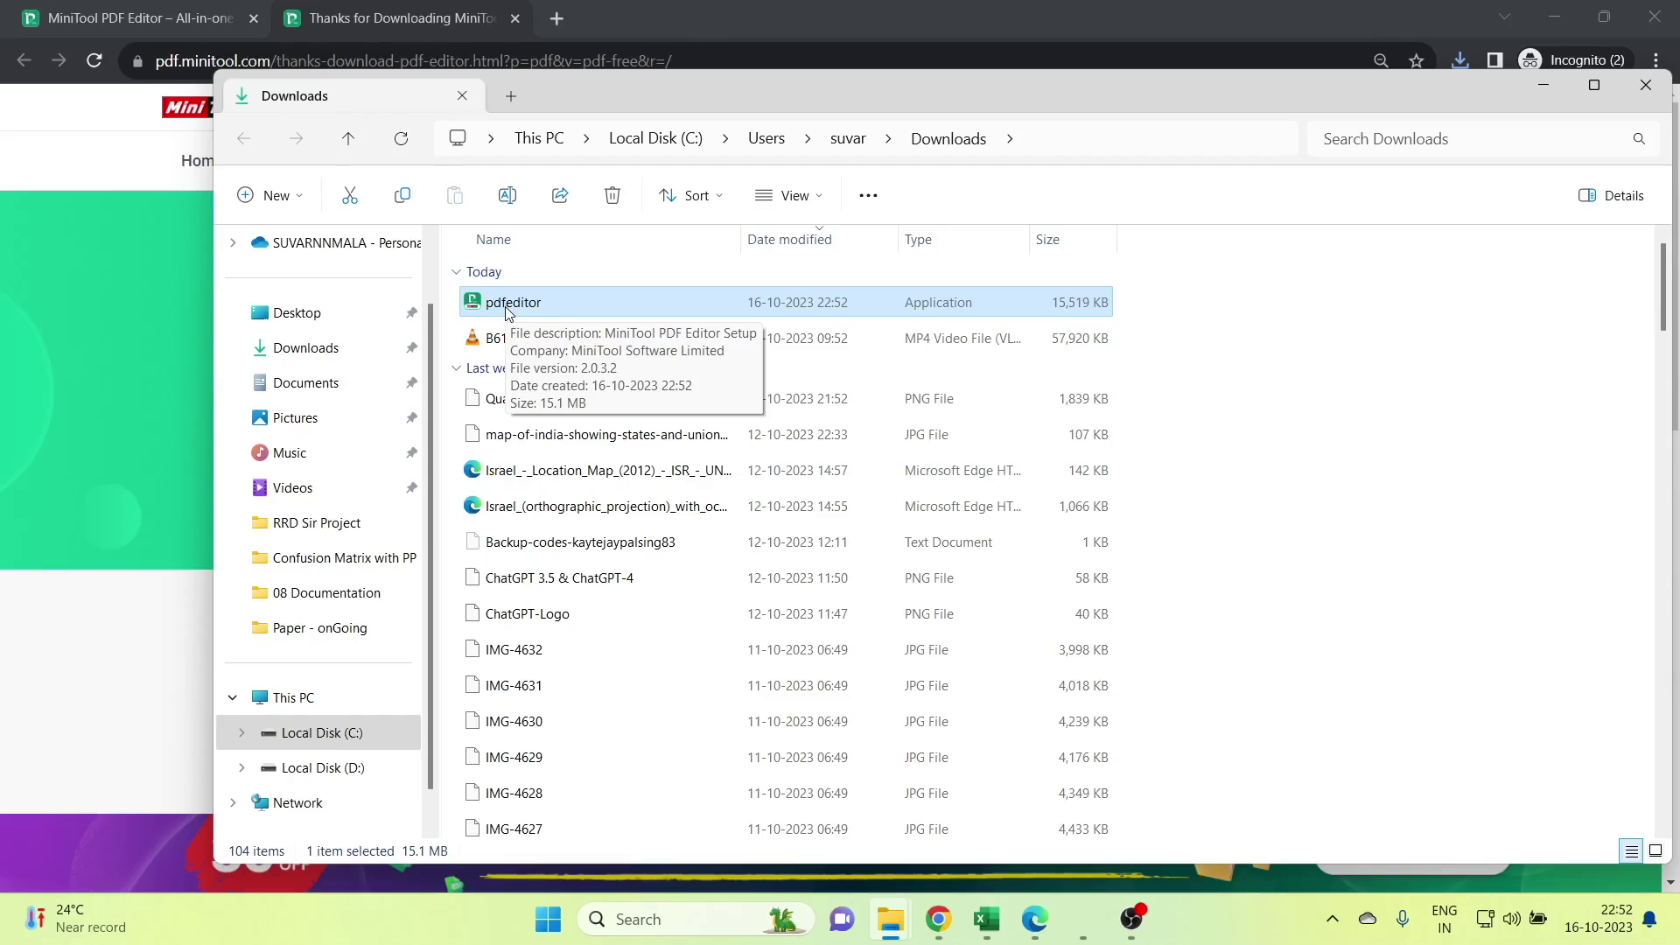
- Run the pdfeditor setup and install MiniTool PDF Editor with the service agreement accepted
{"action": "double_click", "coordinate": [505, 307]}
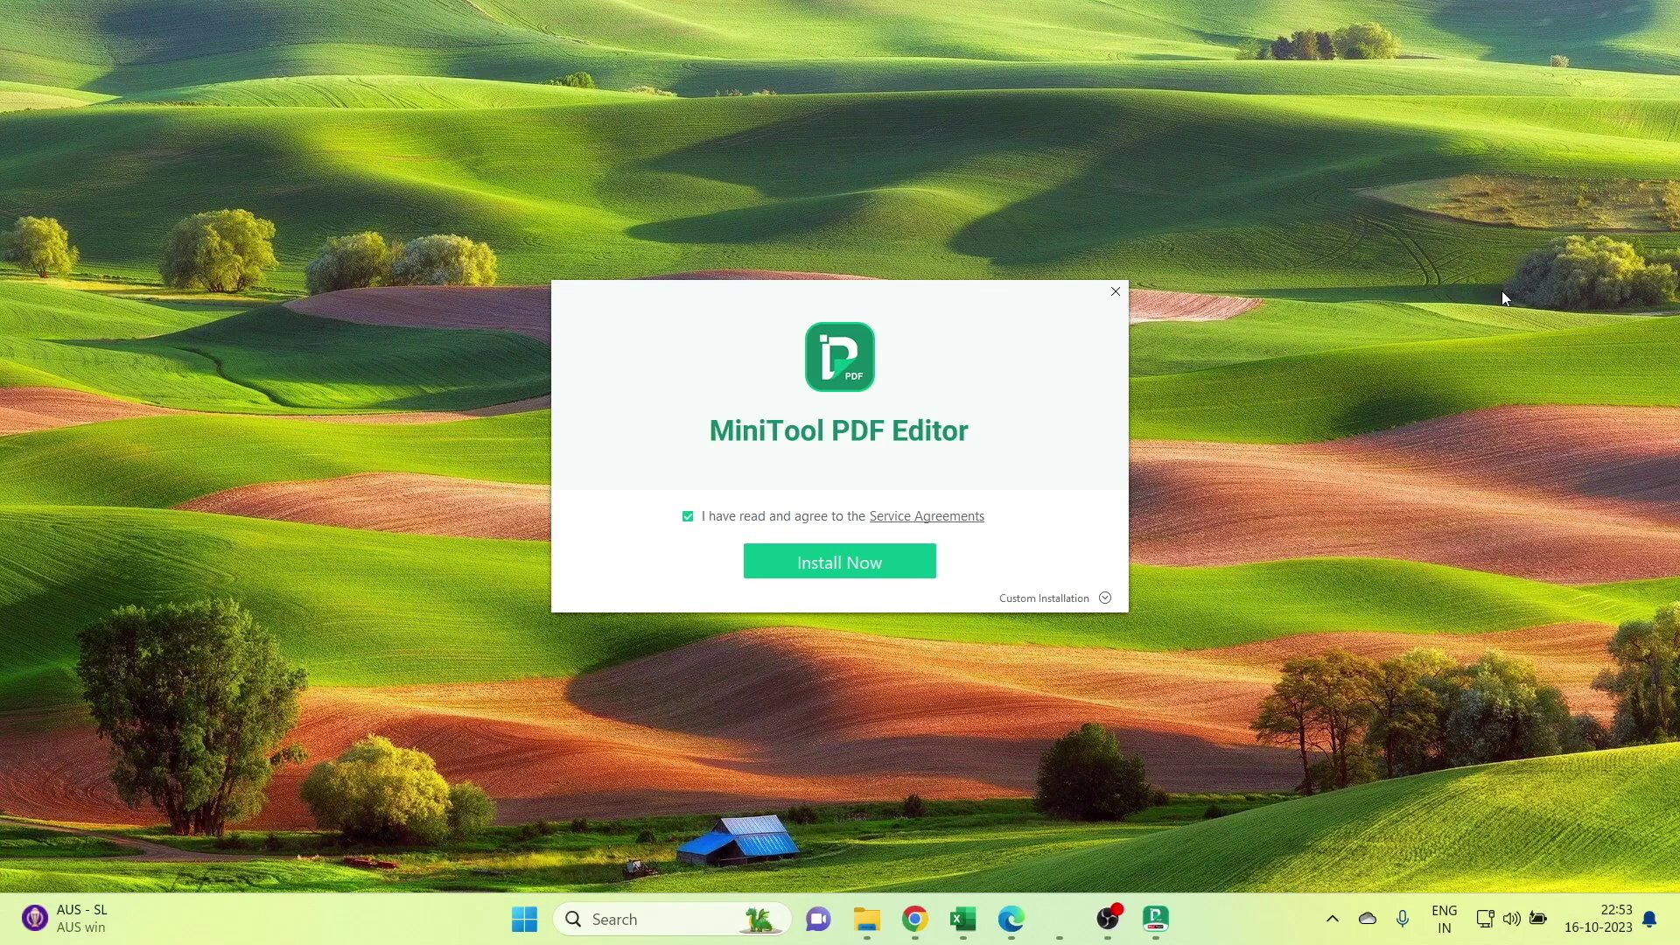
{"action": "left_click", "coordinate": [828, 578]}
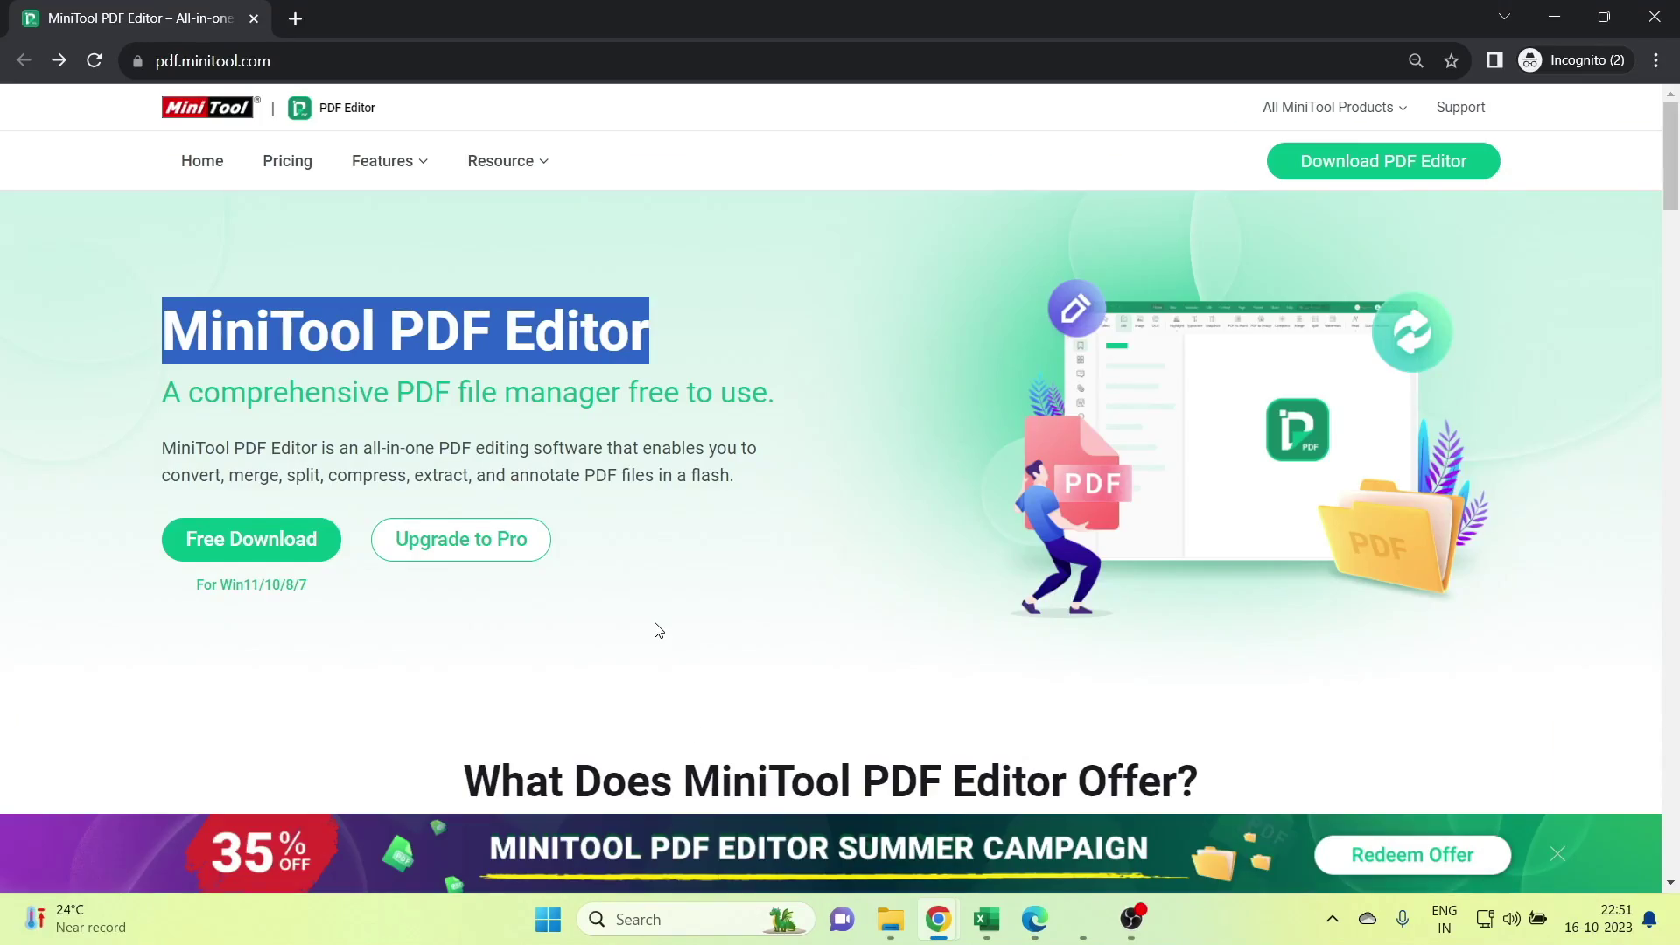
{"action": "left_click", "coordinate": [239, 544]}
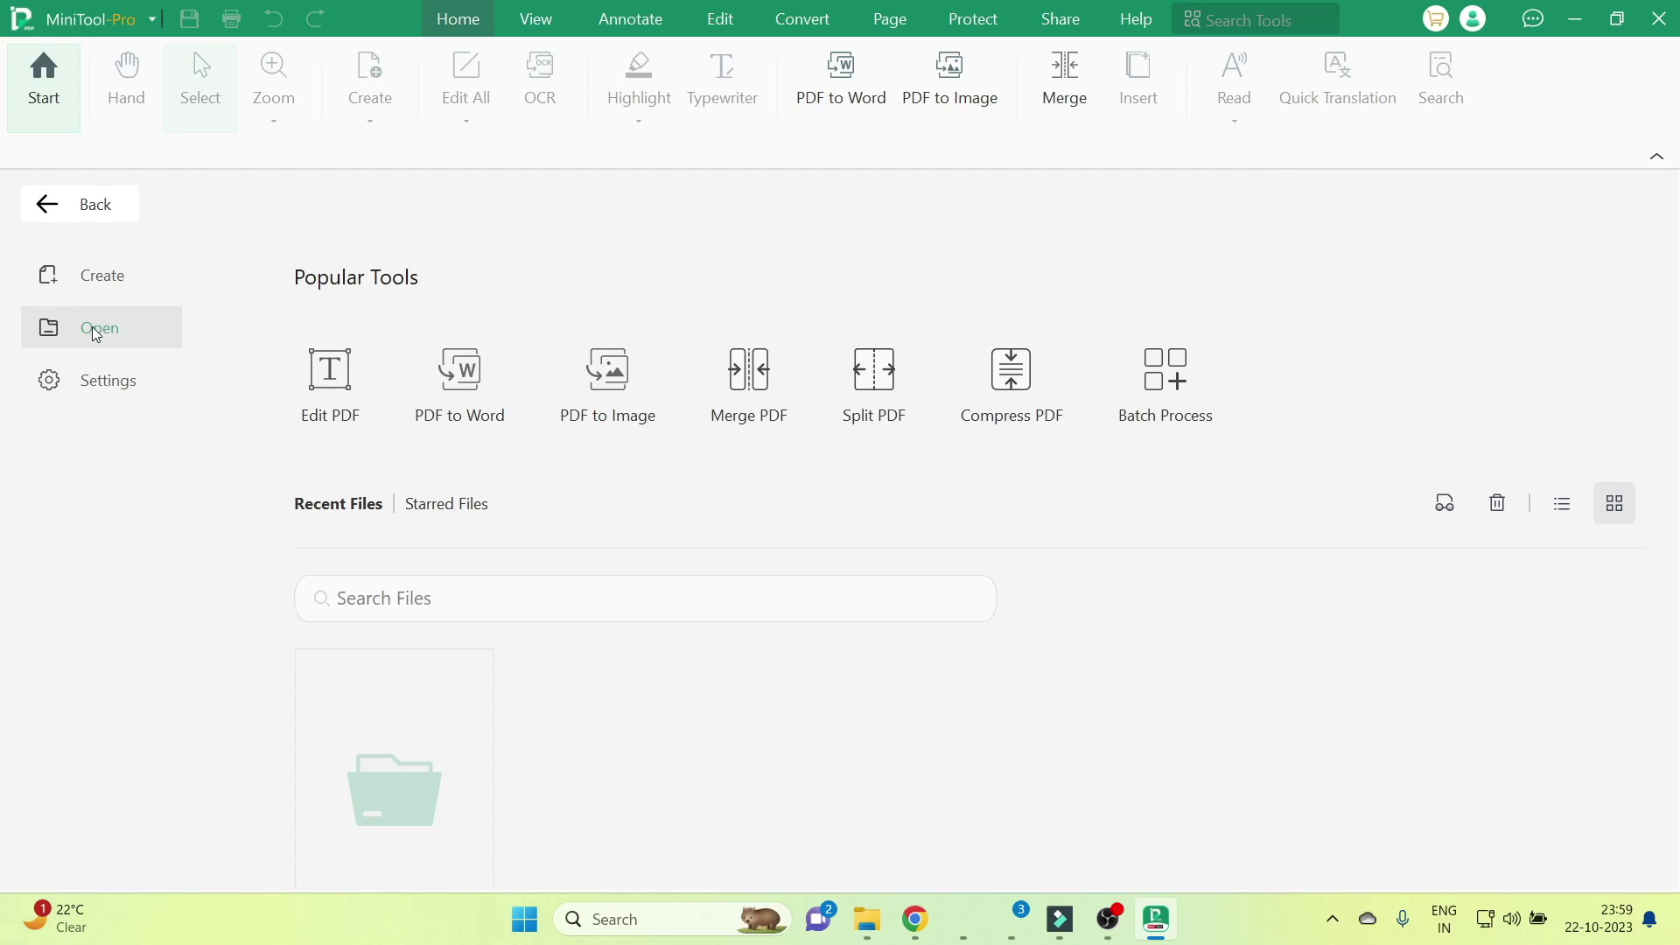
- Open the file 'demo pdf' in the editor from the Start screen
{"action": "left_click", "coordinate": [96, 331]}
{"action": "left_click", "coordinate": [246, 212]}
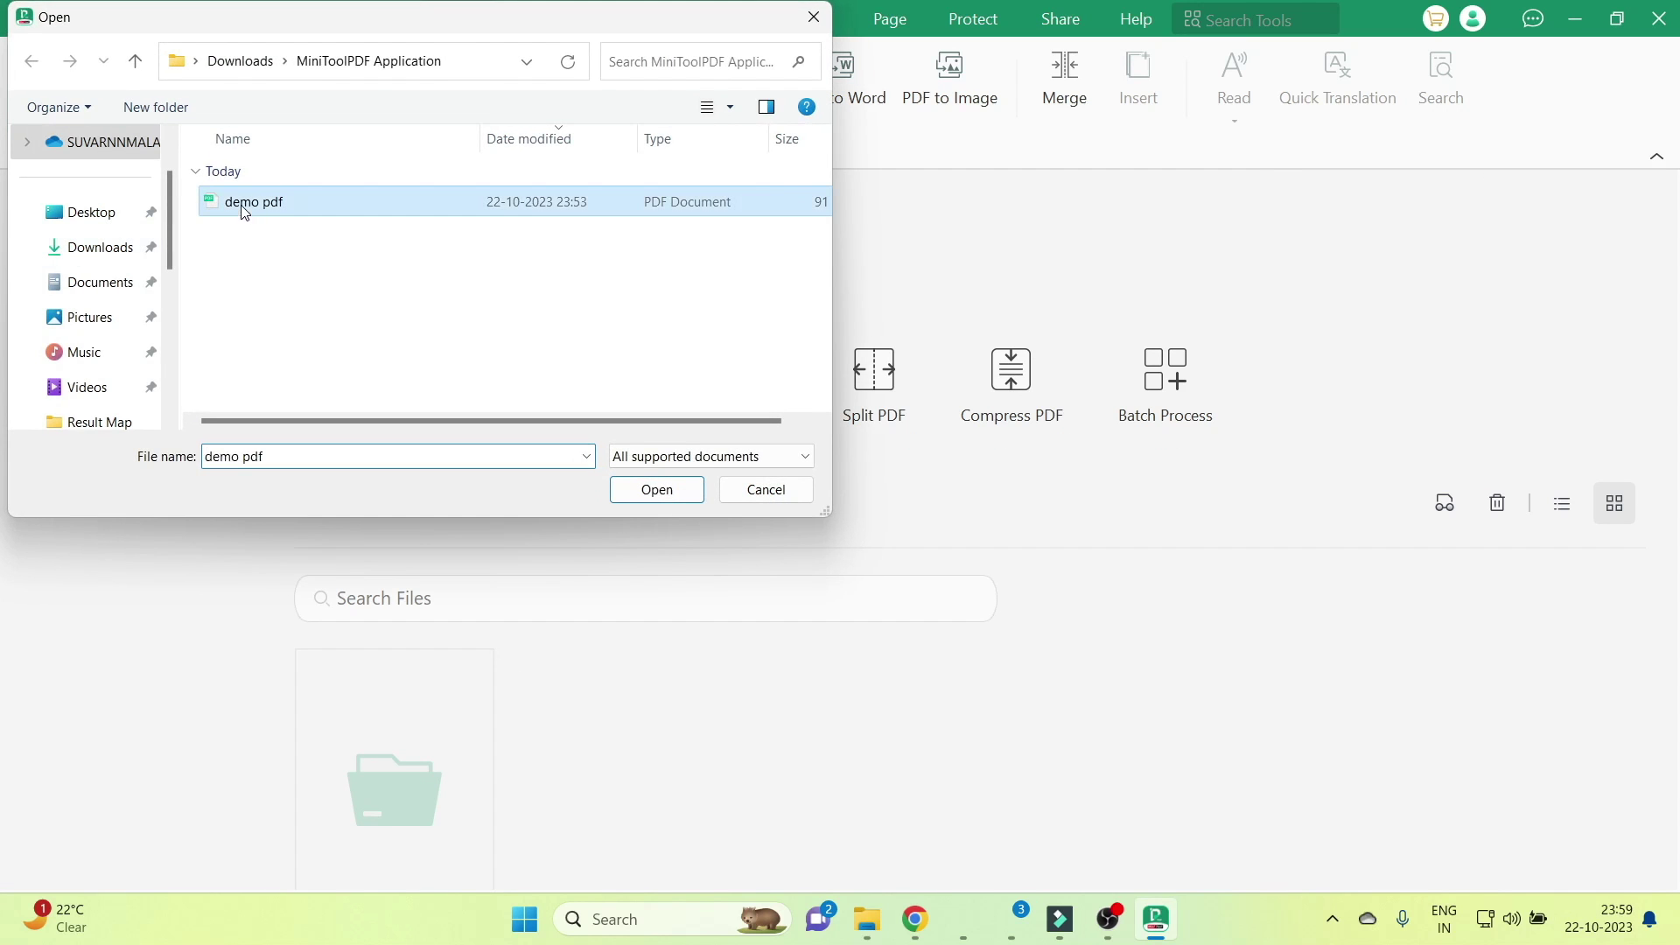
{"action": "left_click", "coordinate": [682, 492]}
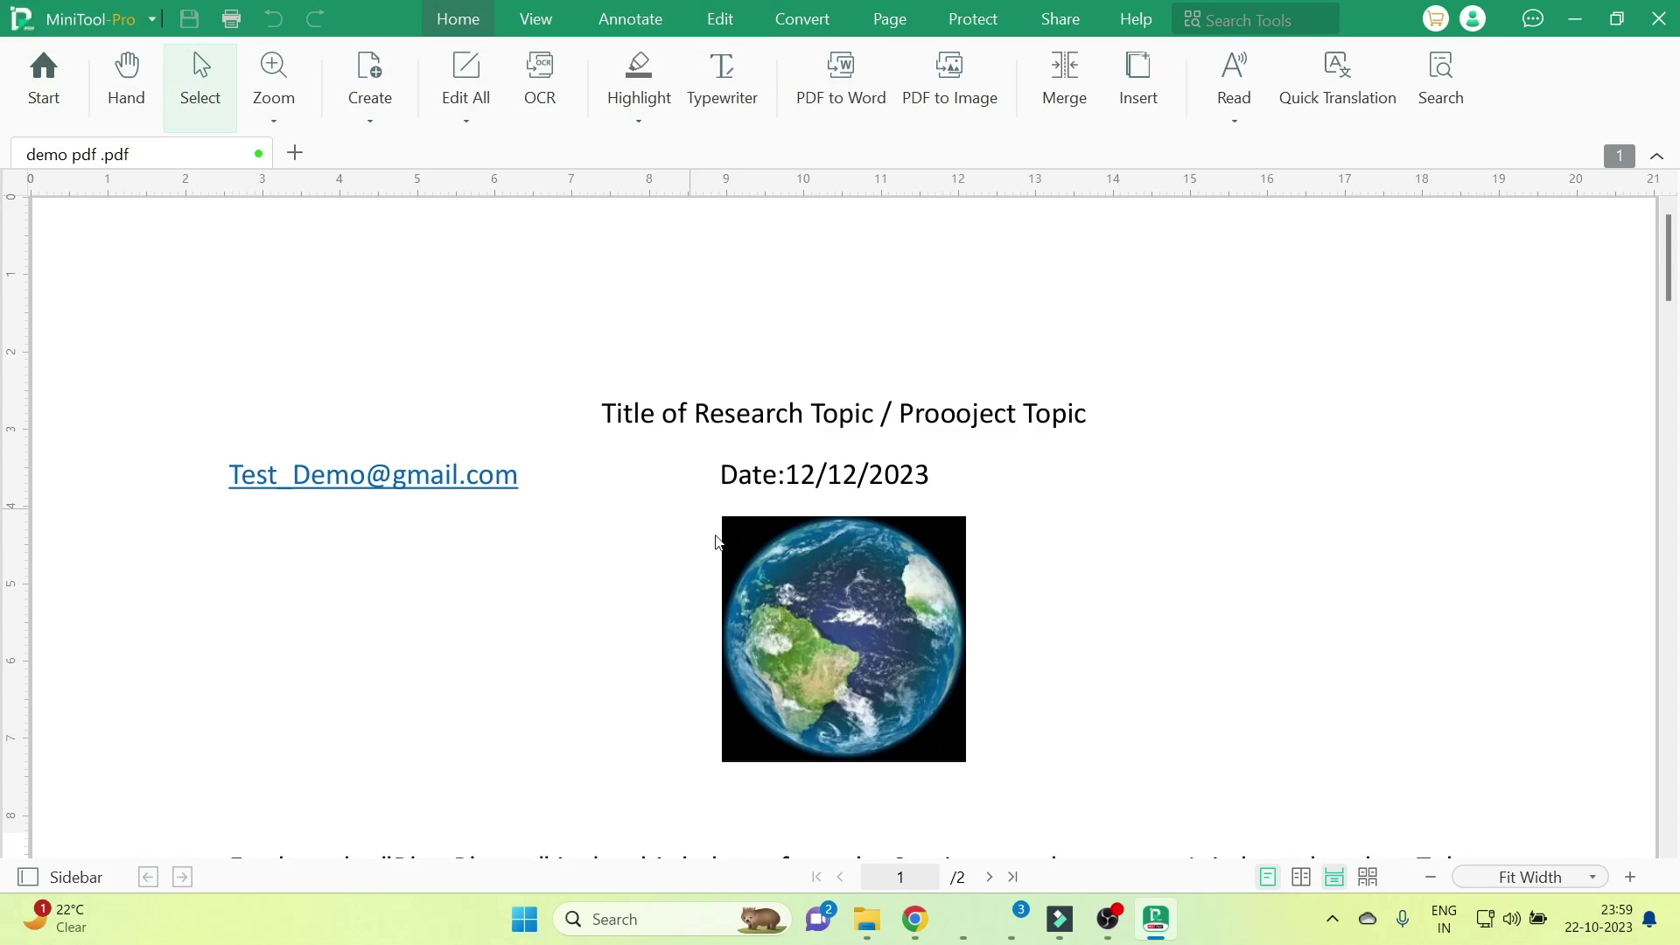
- Zoom to 75% to show the whole first page and list the Edit All modes
{"action": "scroll", "coordinate": [835, 610], "scroll_direction": "down", "scroll_amount": 2}
{"action": "scroll", "coordinate": [836, 610], "scroll_direction": "down", "scroll_amount": 3}
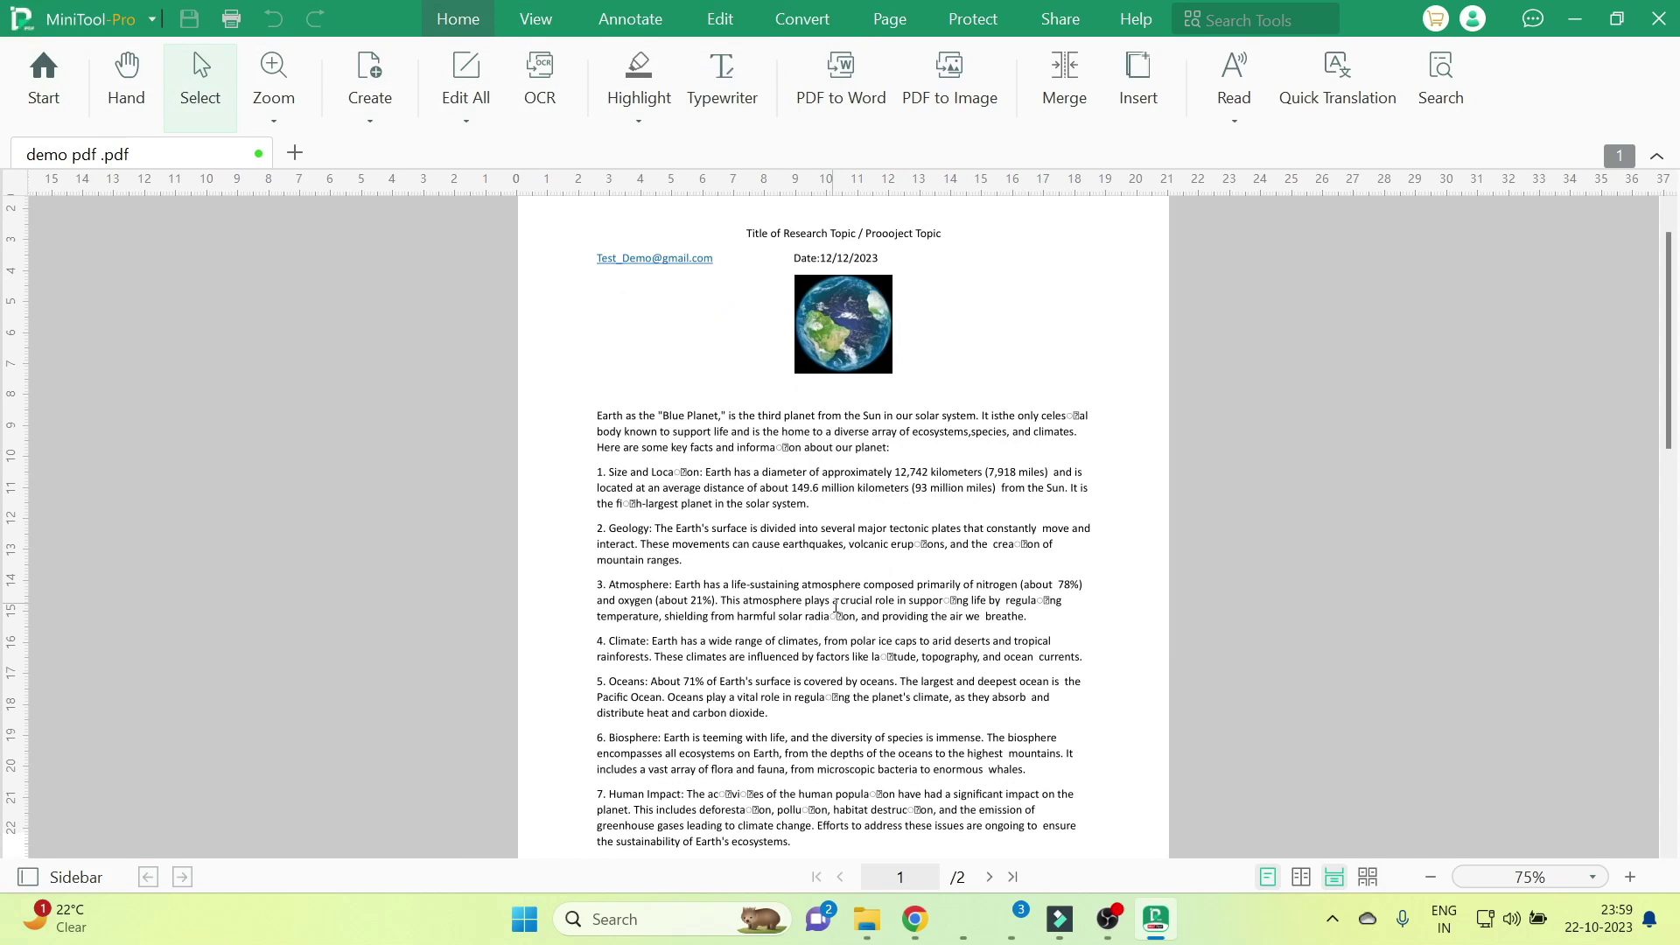
{"action": "scroll", "coordinate": [1062, 427], "scroll_direction": "up", "scroll_amount": 1}
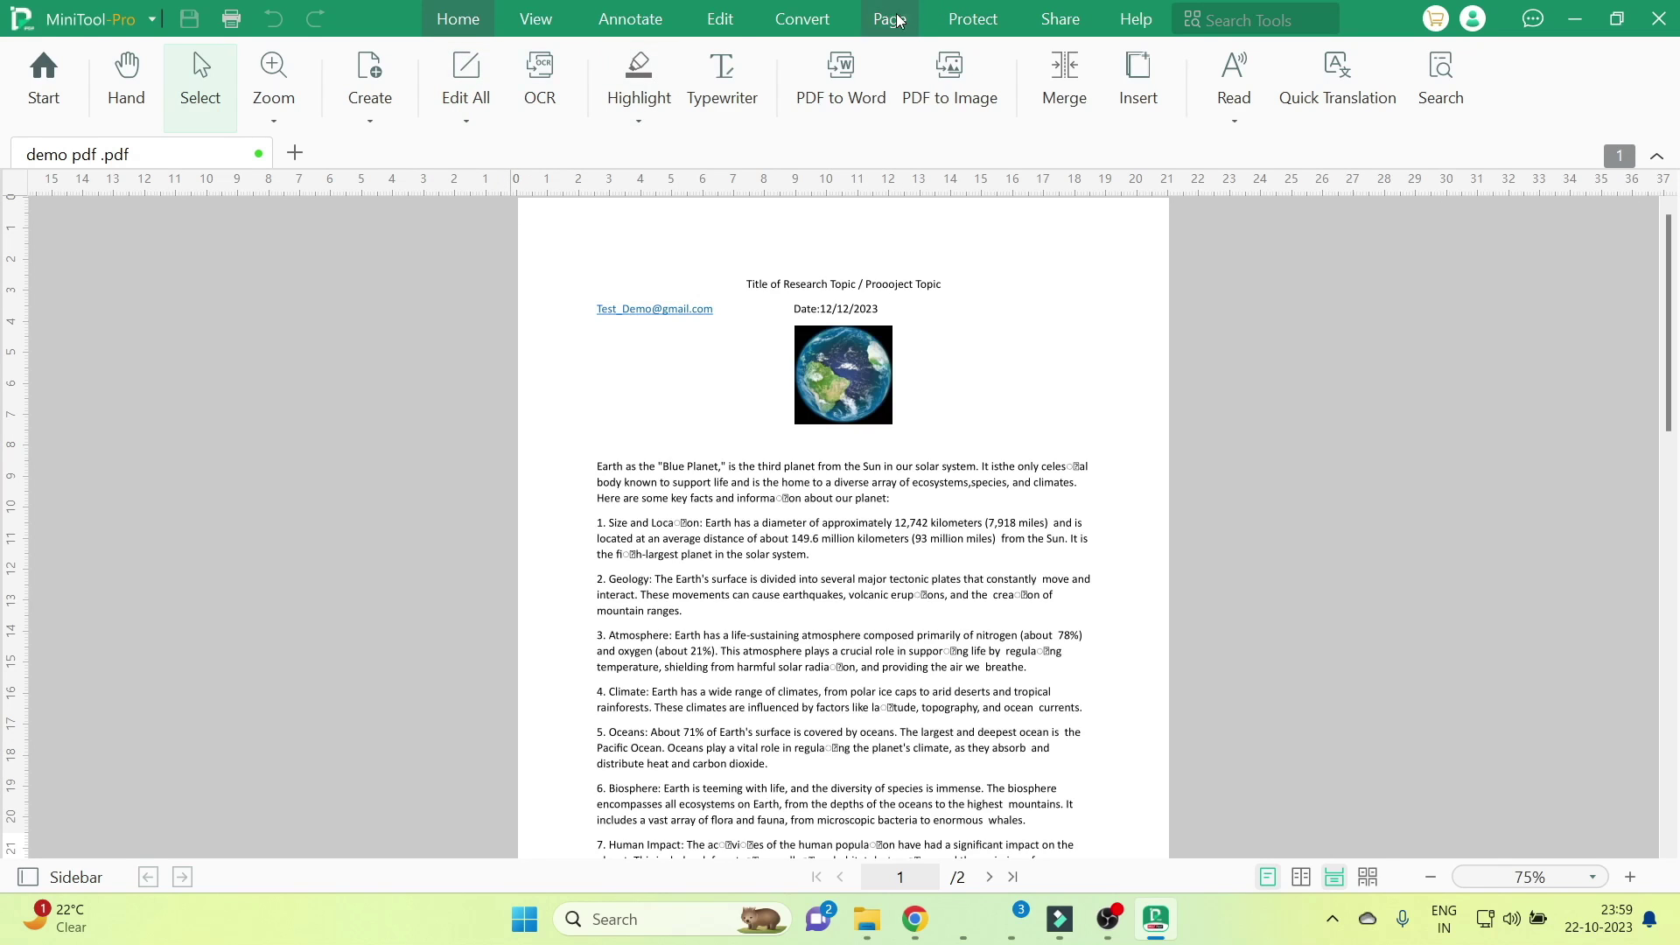
{"action": "left_click", "coordinate": [716, 21]}
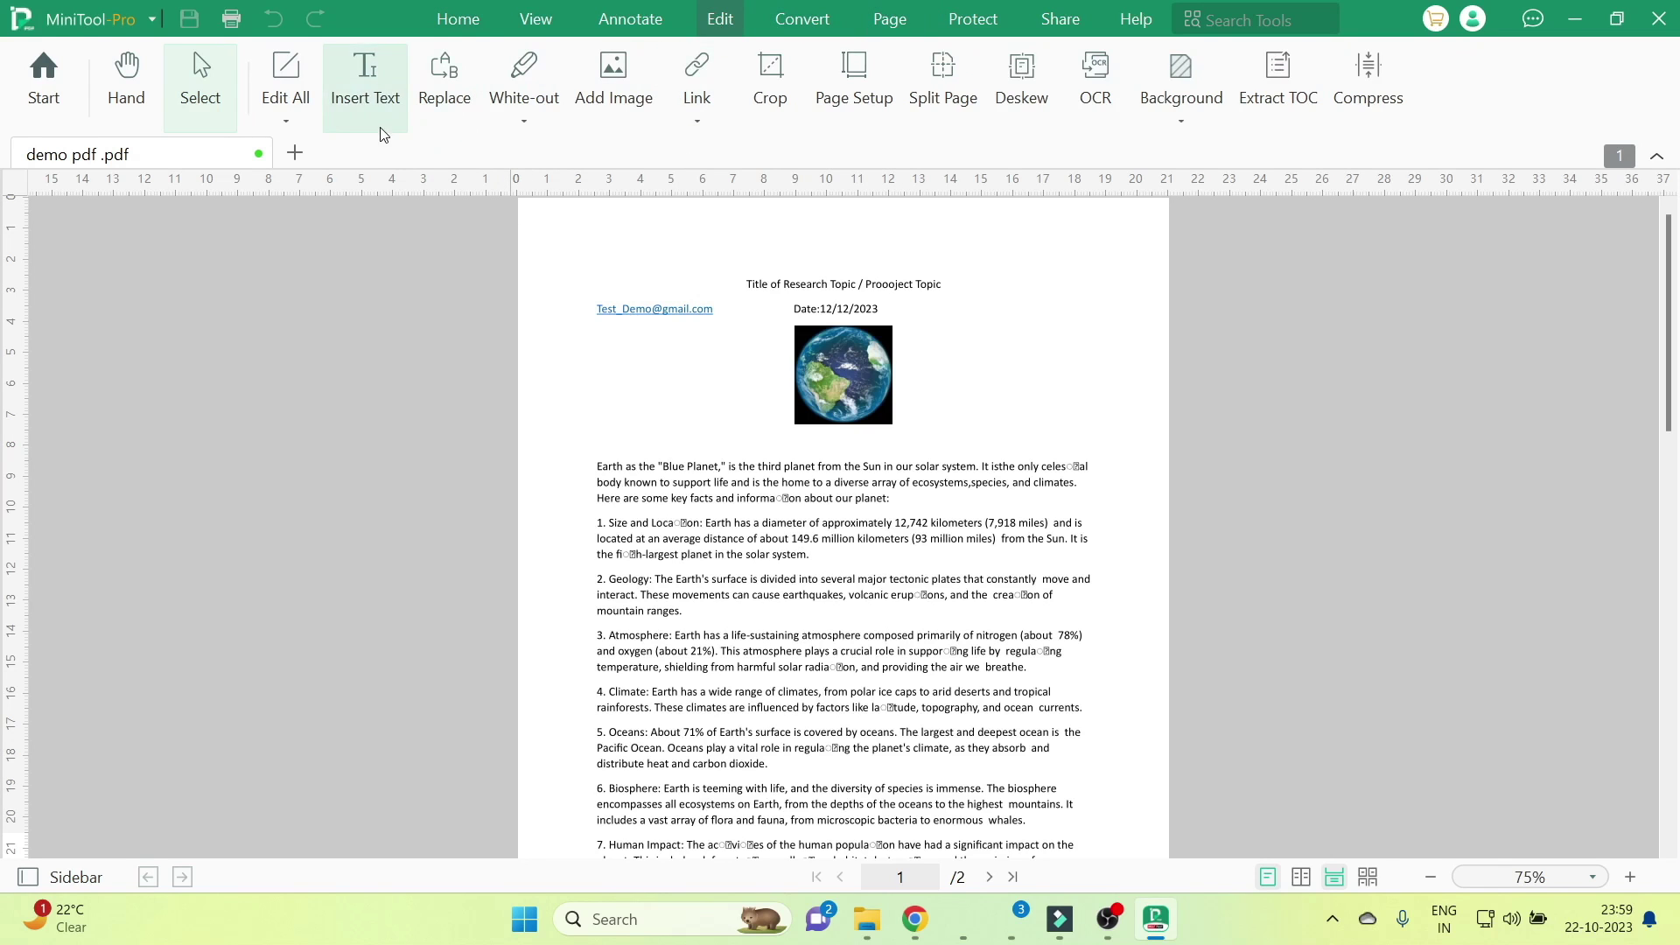
{"action": "left_click", "coordinate": [470, 28]}
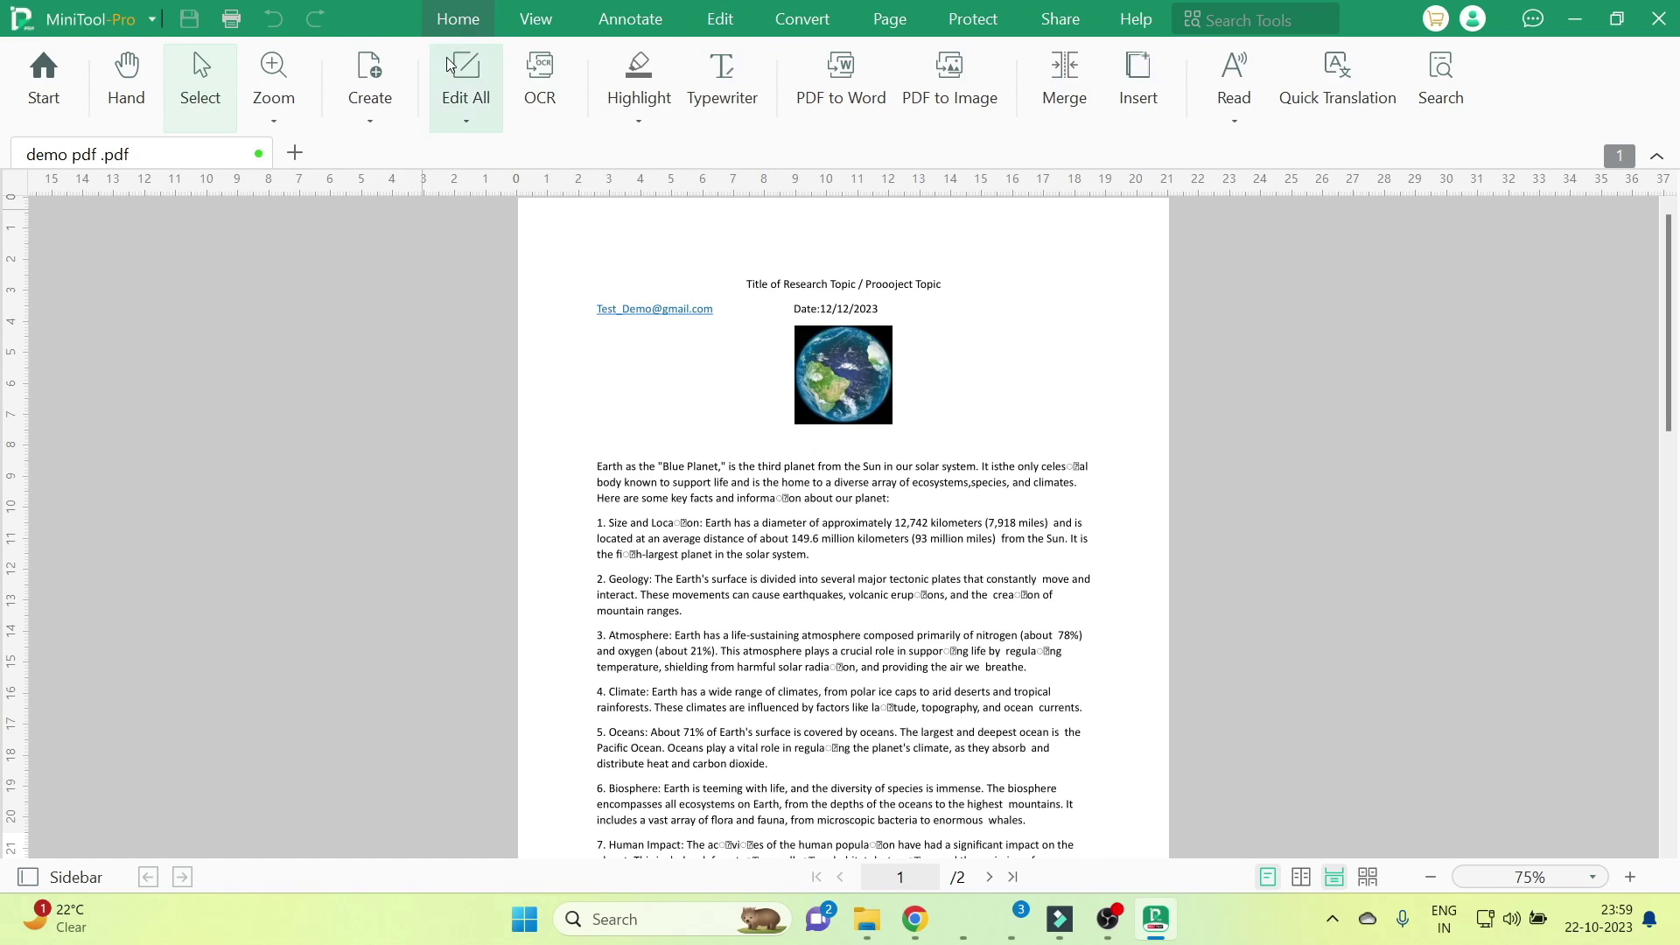
{"action": "left_click", "coordinate": [465, 124]}
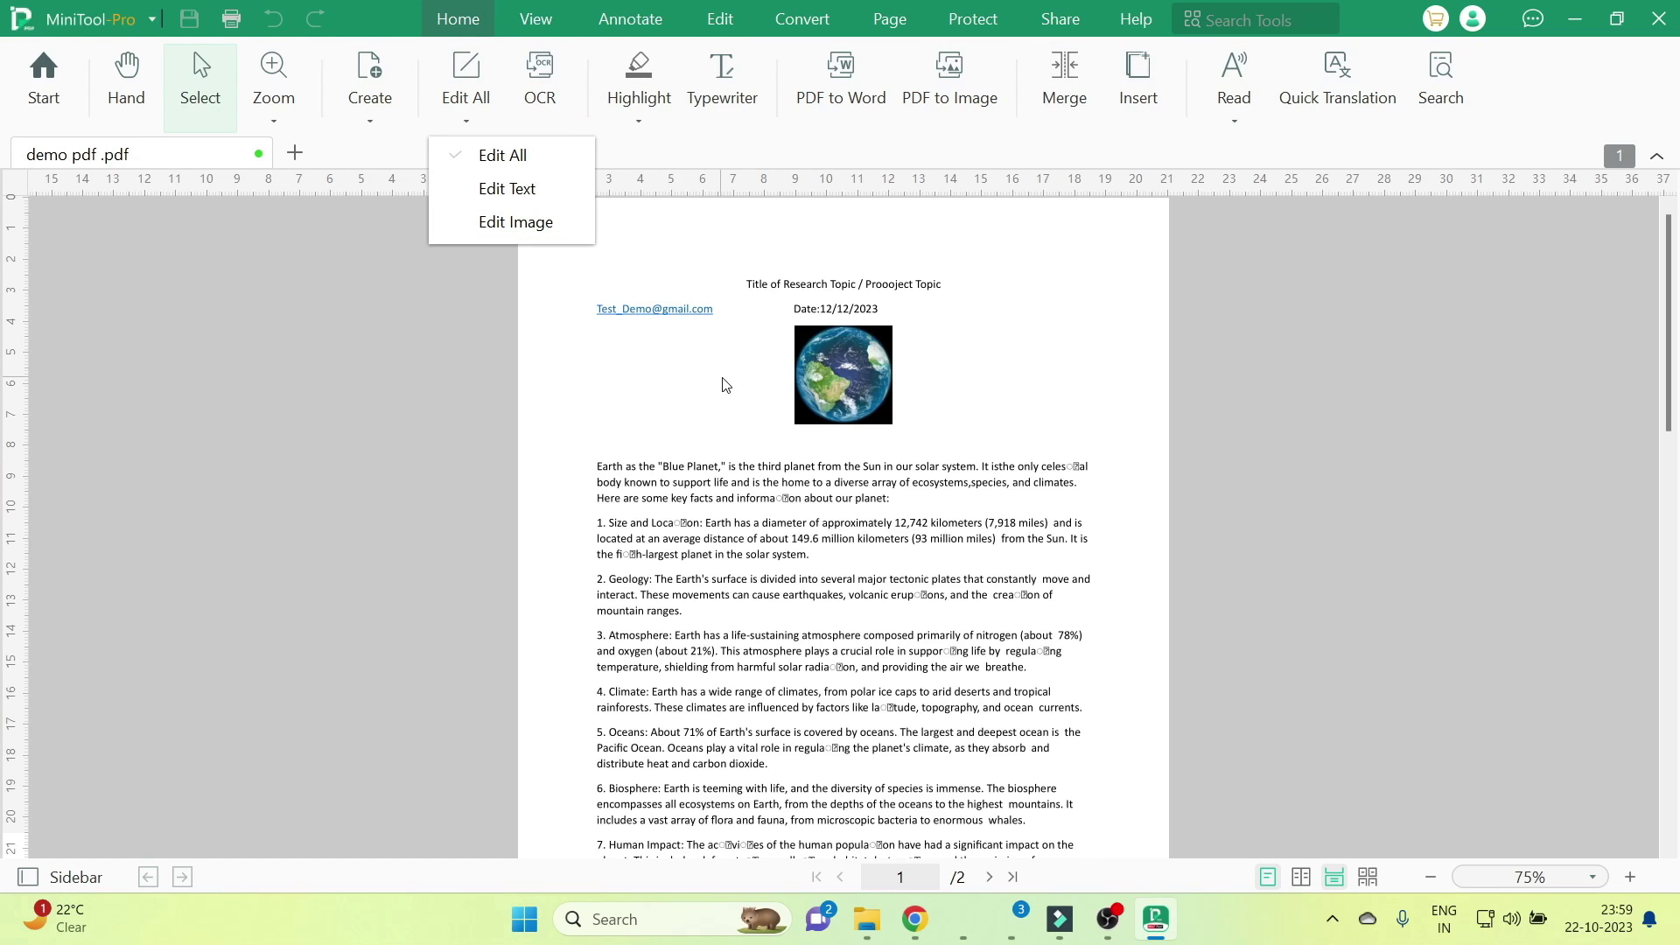
- In Edit Text mode, change 'Proooject' to 'Project' and select the whole title line
{"action": "left_click", "coordinate": [506, 189]}
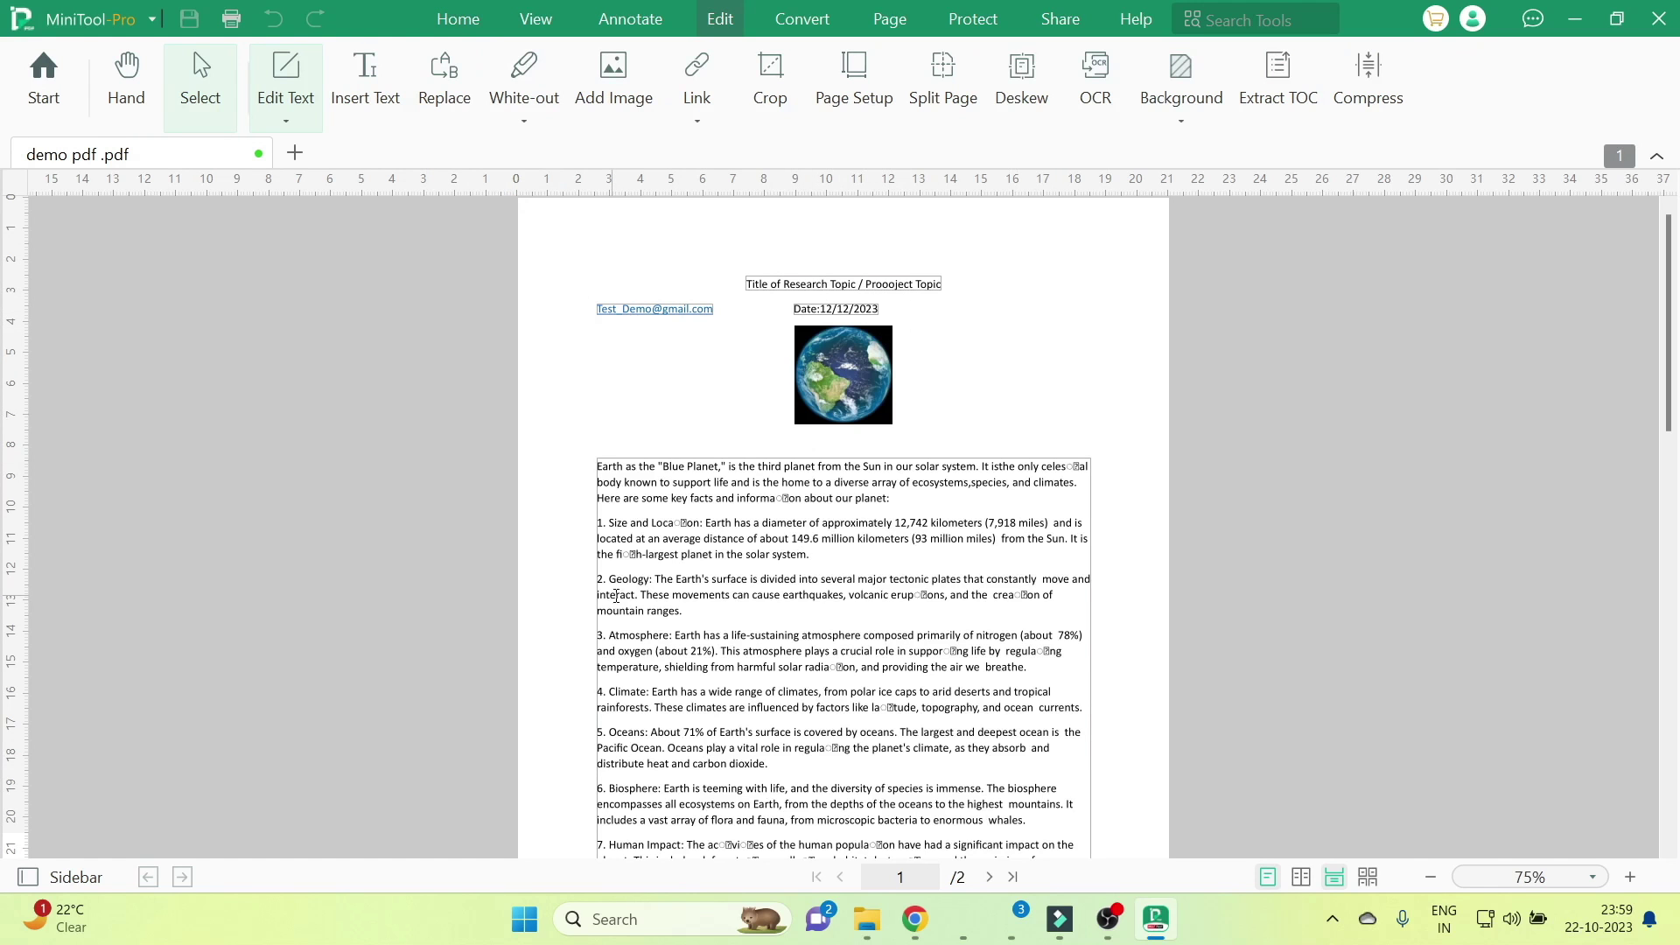
{"action": "scroll", "coordinate": [616, 596], "scroll_direction": "down", "scroll_amount": 3}
{"action": "scroll", "coordinate": [617, 320], "scroll_direction": "up", "scroll_amount": 3}
{"action": "double_click", "coordinate": [872, 286]}
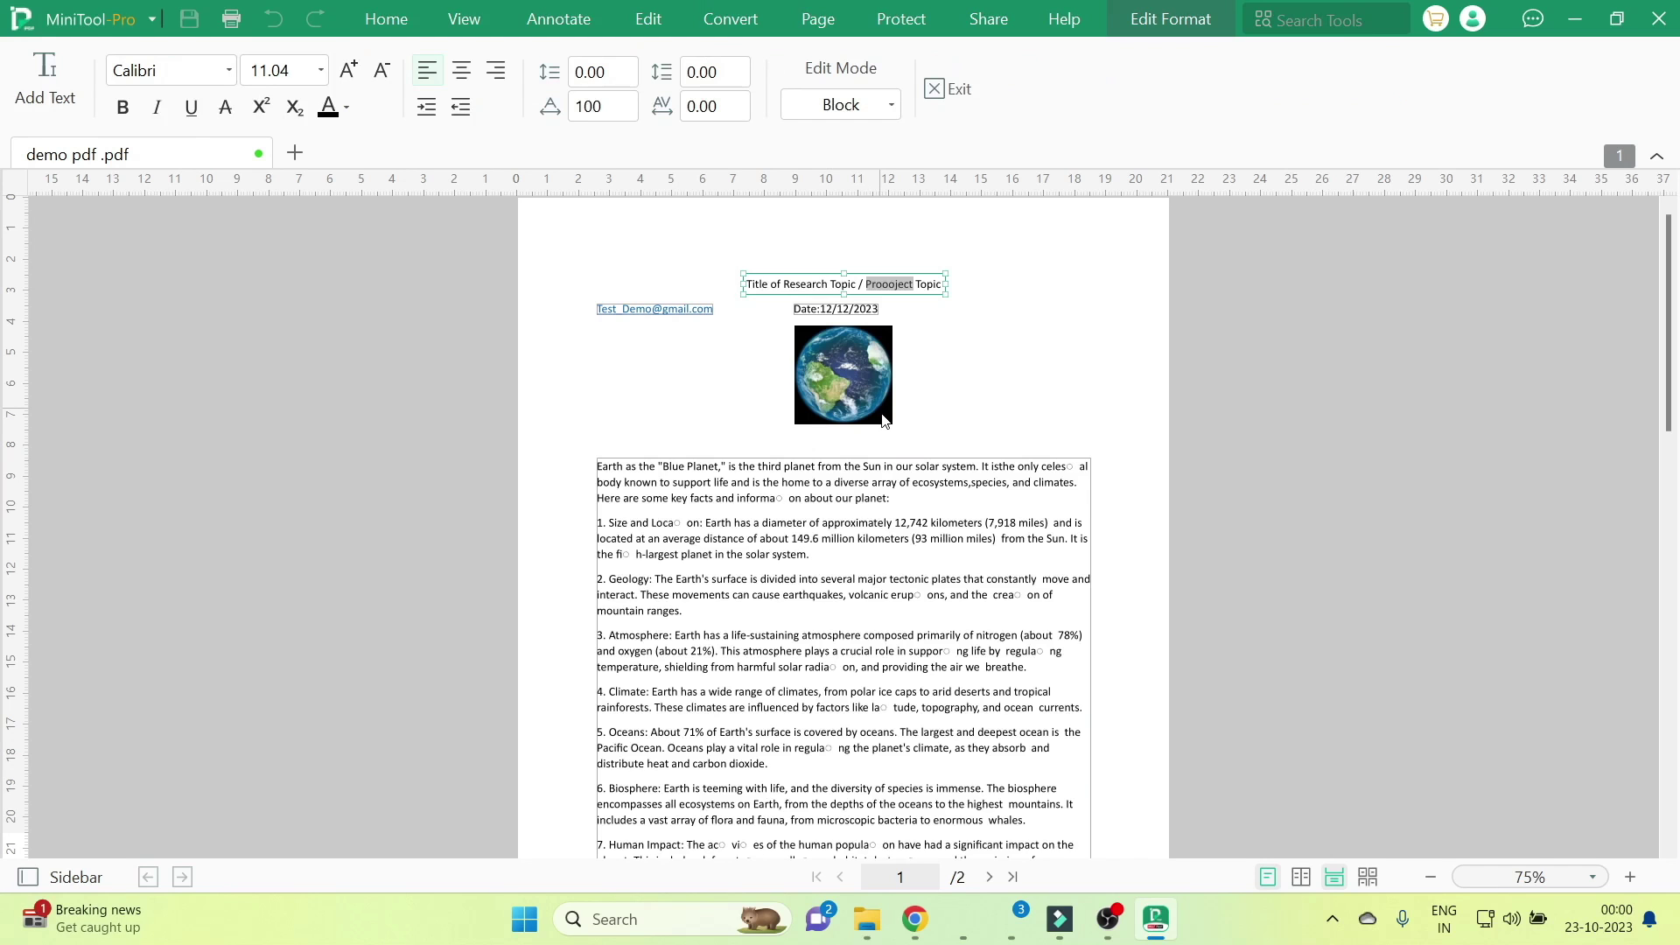
{"action": "type", "text": "Project"}
{"action": "scroll", "coordinate": [879, 428], "scroll_direction": "up", "scroll_amount": 2}
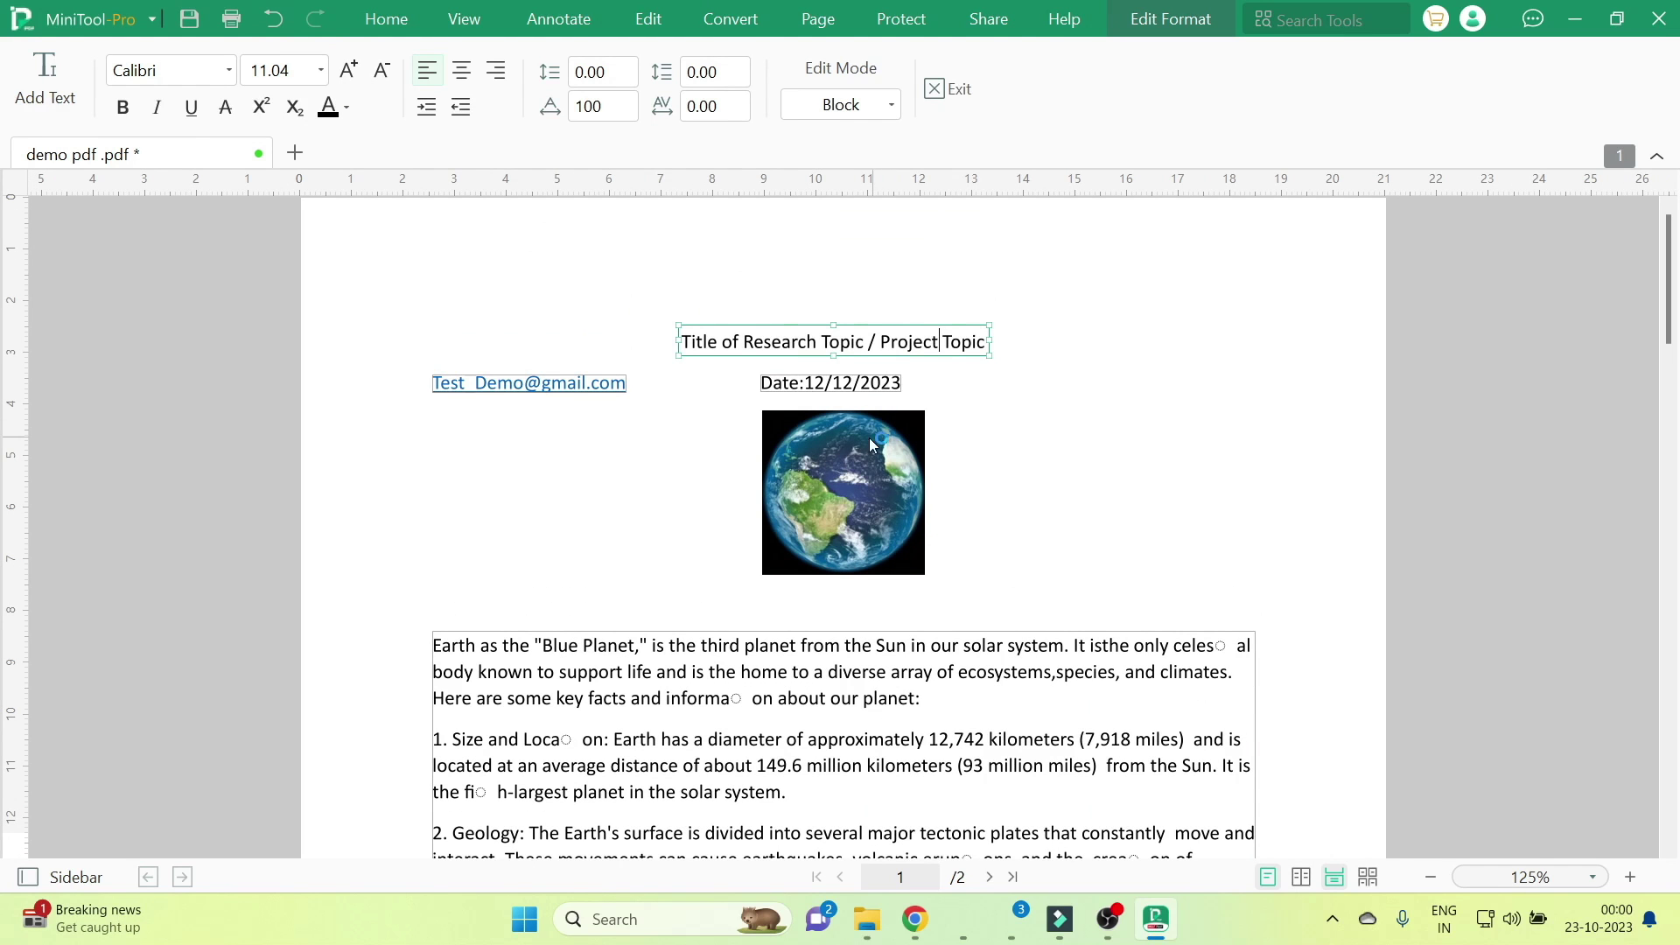
{"action": "left_click_drag", "start_coordinate": [681, 341], "coordinate": [920, 347]}
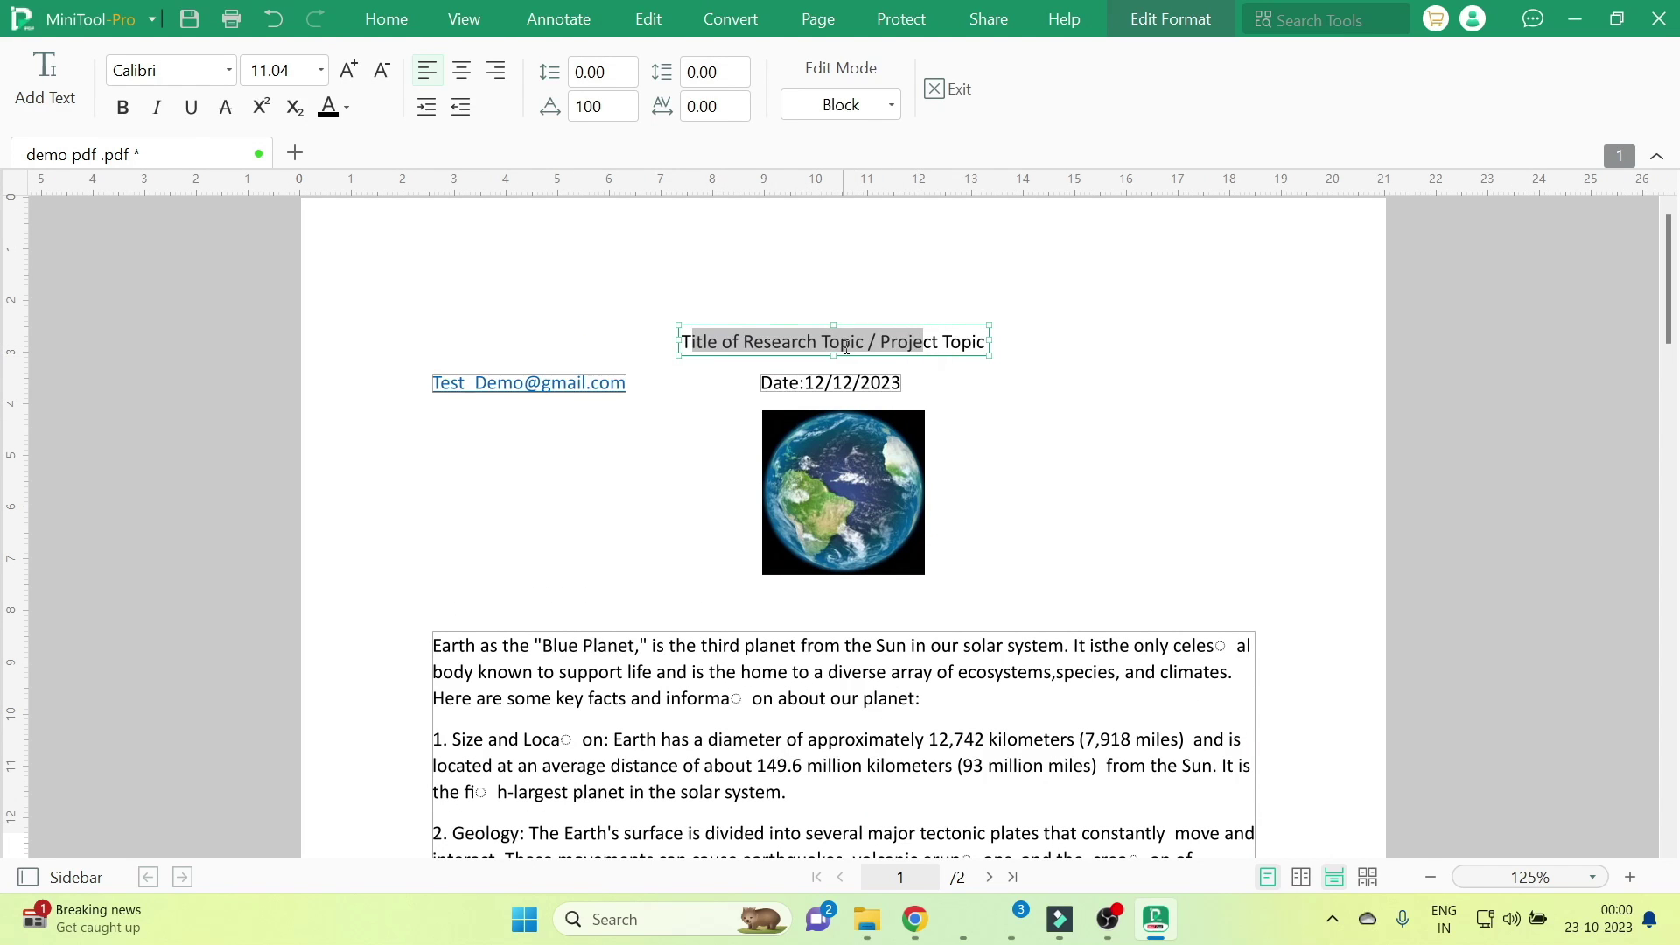
{"action": "key", "text": "ctrl+a"}
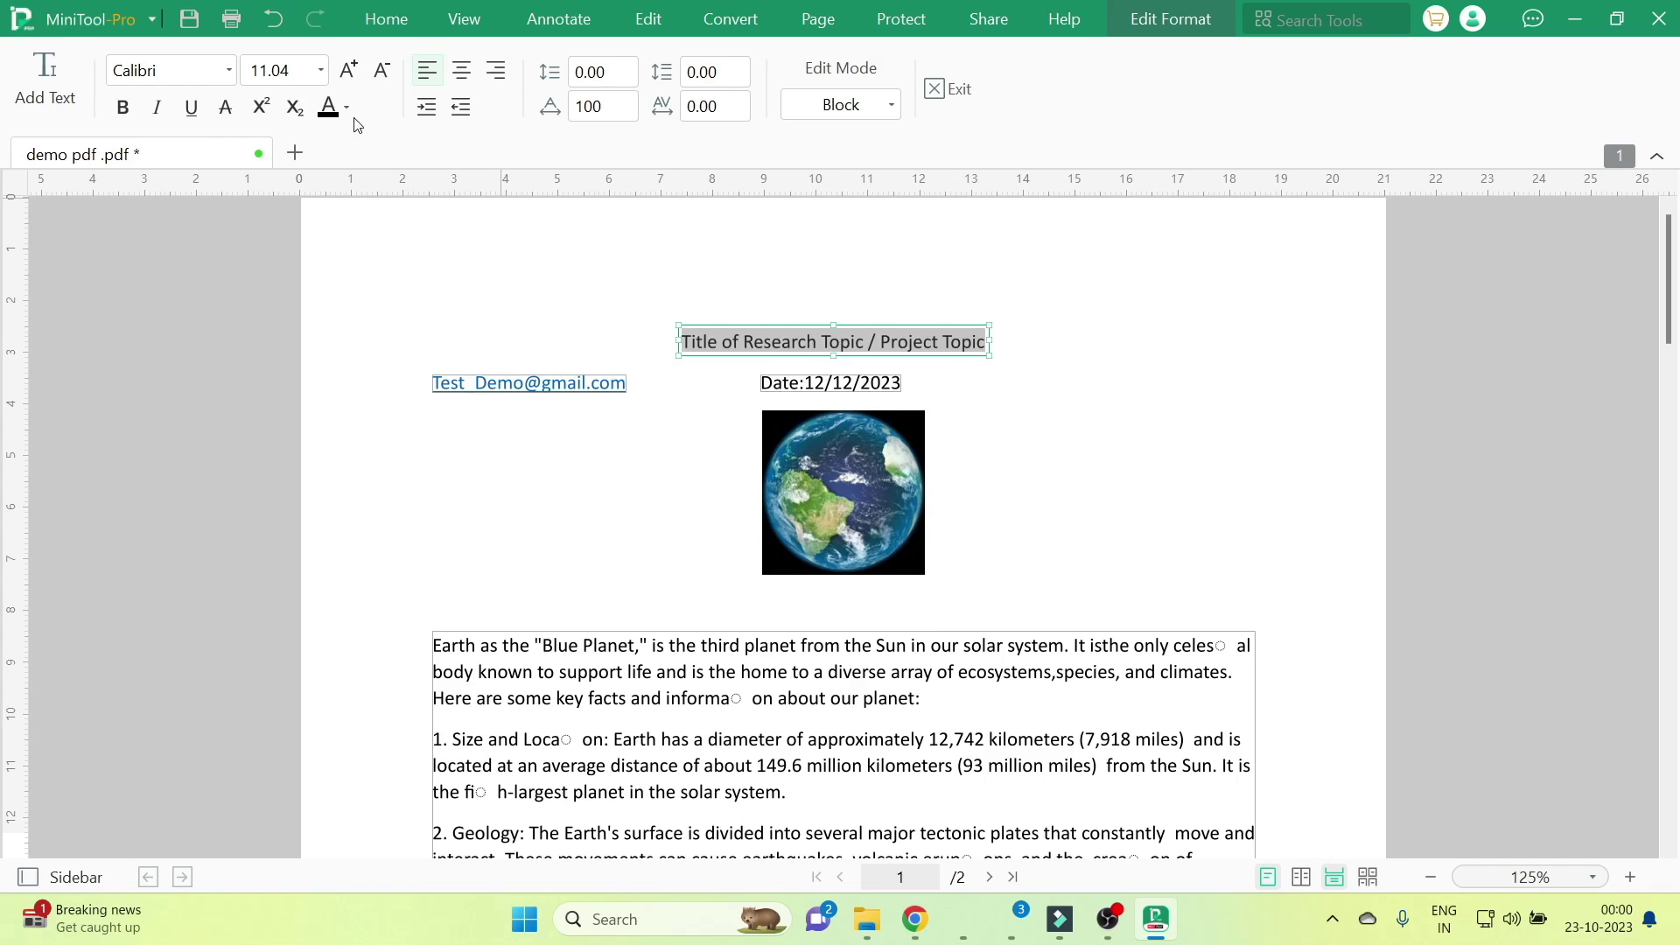
- Make the title blue, bold and 20.04 pt, centred in a box widened across the page
{"action": "left_click", "coordinate": [331, 117]}
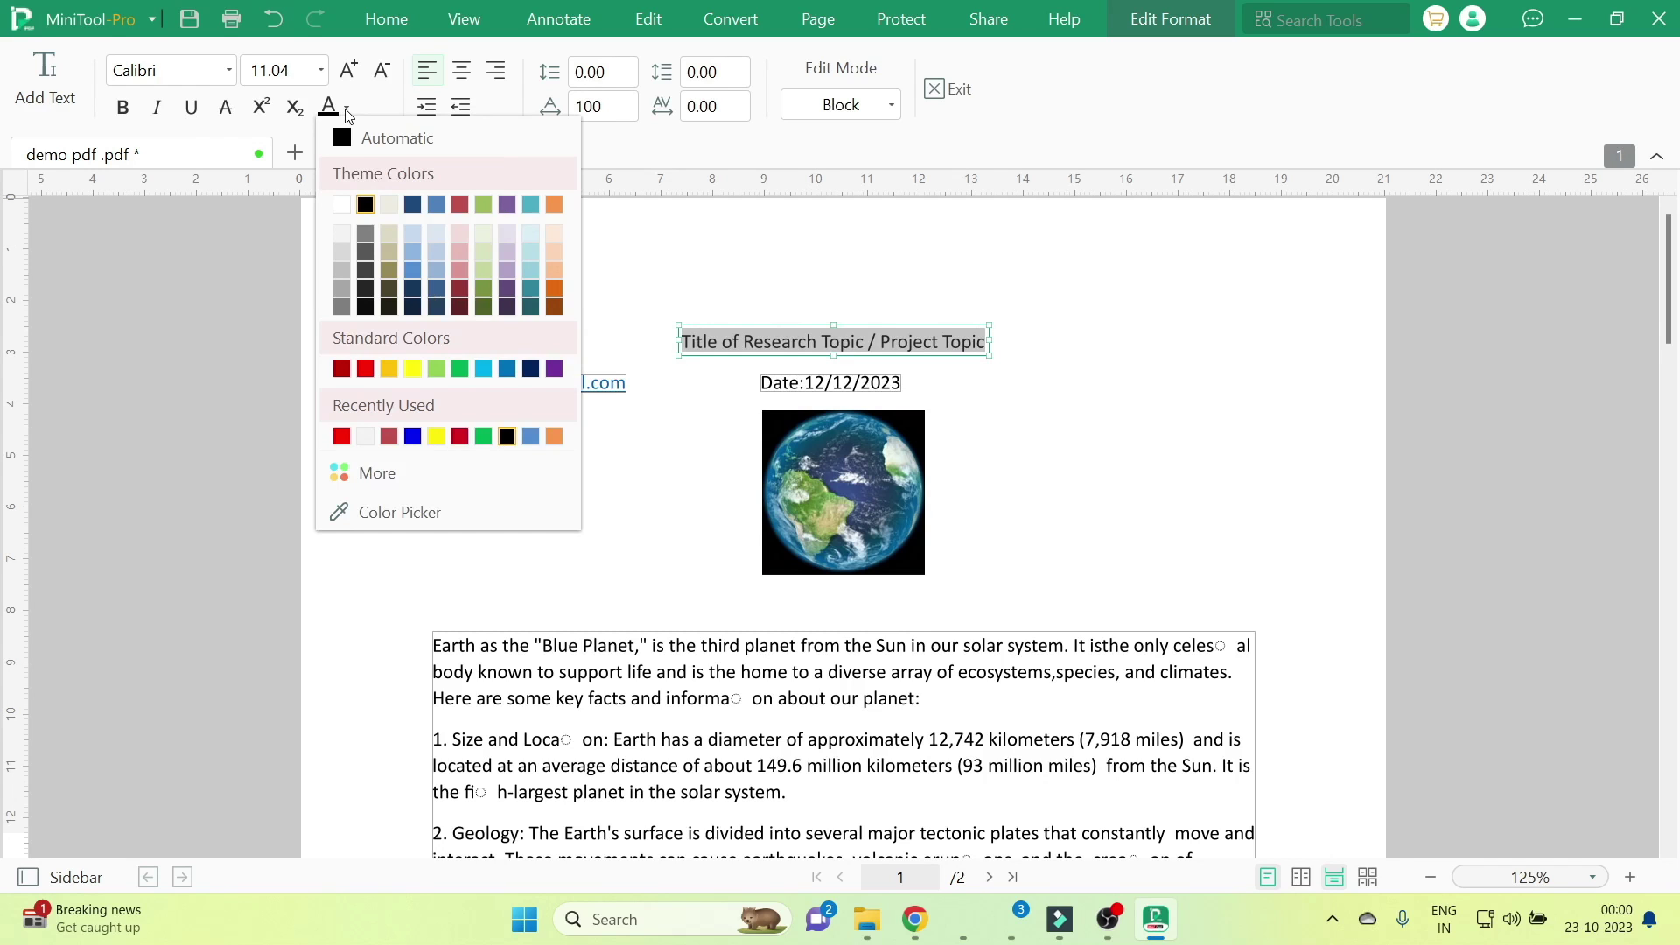
{"action": "left_click", "coordinate": [412, 435]}
{"action": "left_click", "coordinate": [123, 107]}
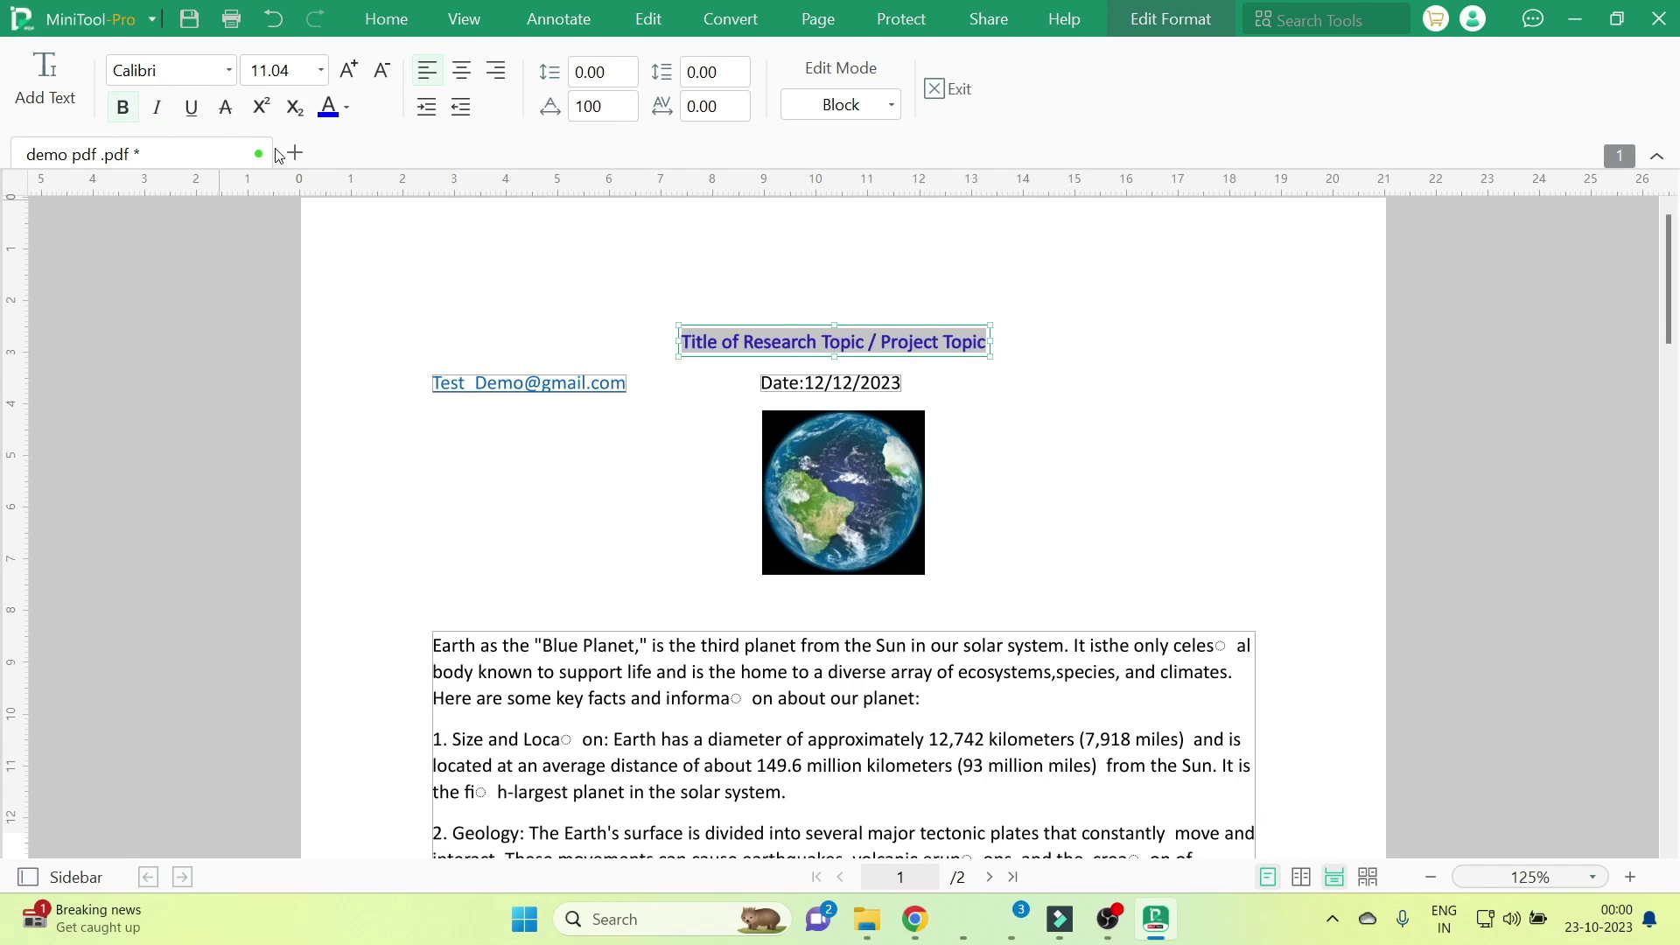
{"action": "left_click", "coordinate": [346, 71]}
{"action": "left_click", "coordinate": [347, 72]}
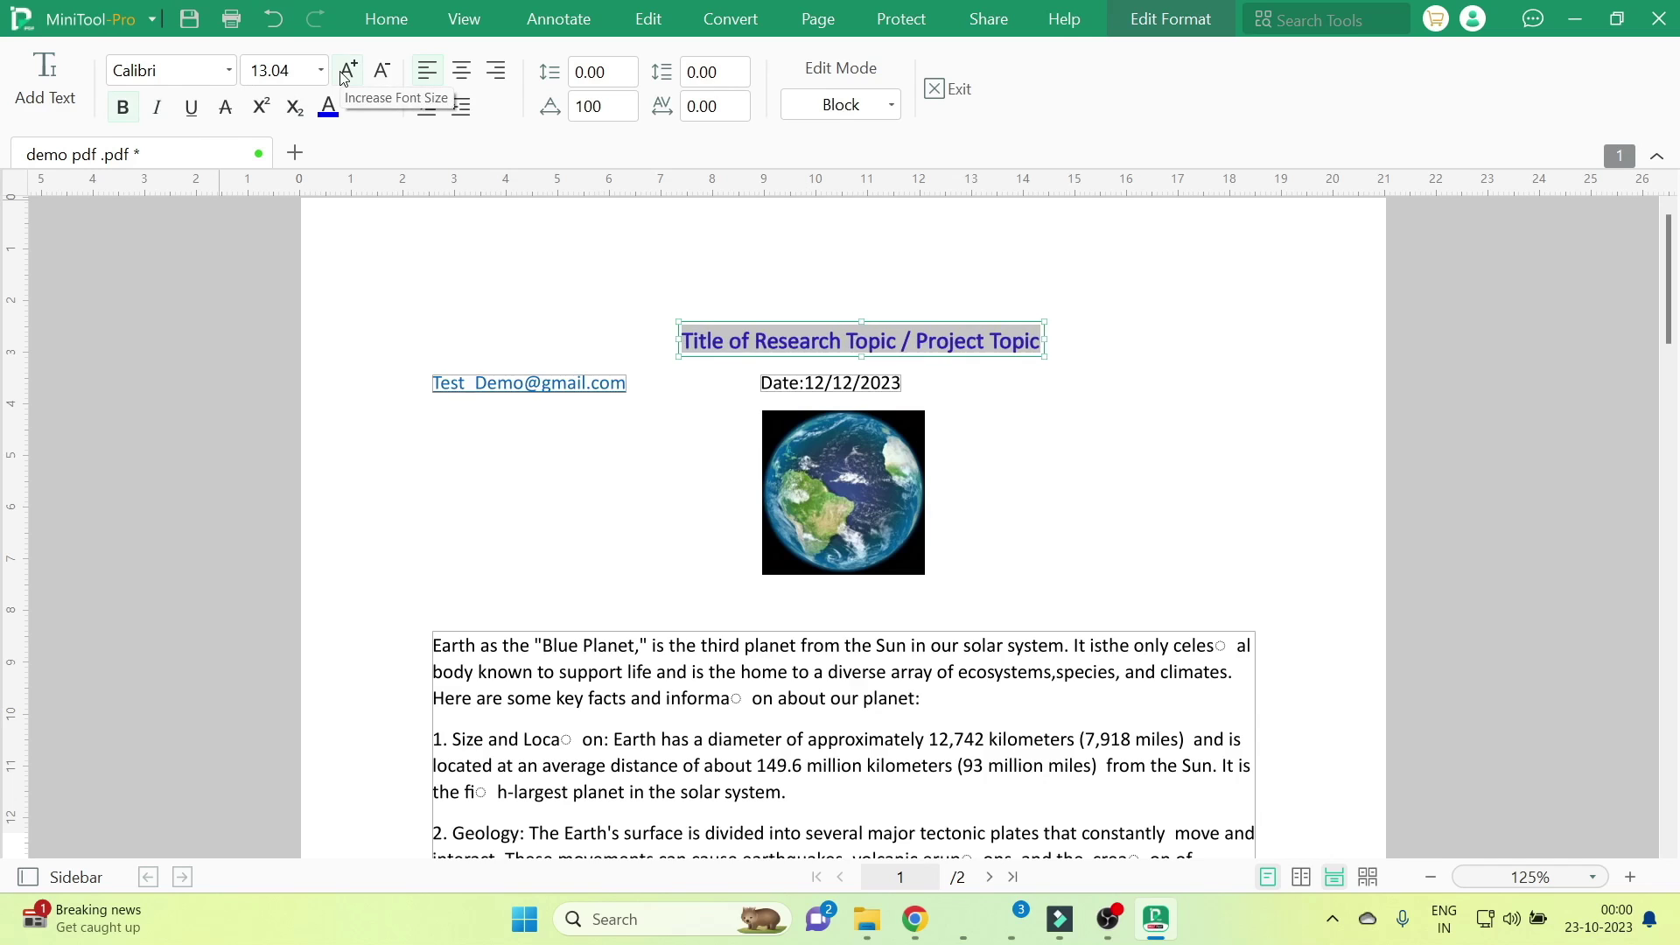
{"action": "left_click", "coordinate": [346, 72]}
{"action": "left_click", "coordinate": [347, 71]}
{"action": "left_click", "coordinate": [347, 72]}
{"action": "left_click", "coordinate": [346, 72]}
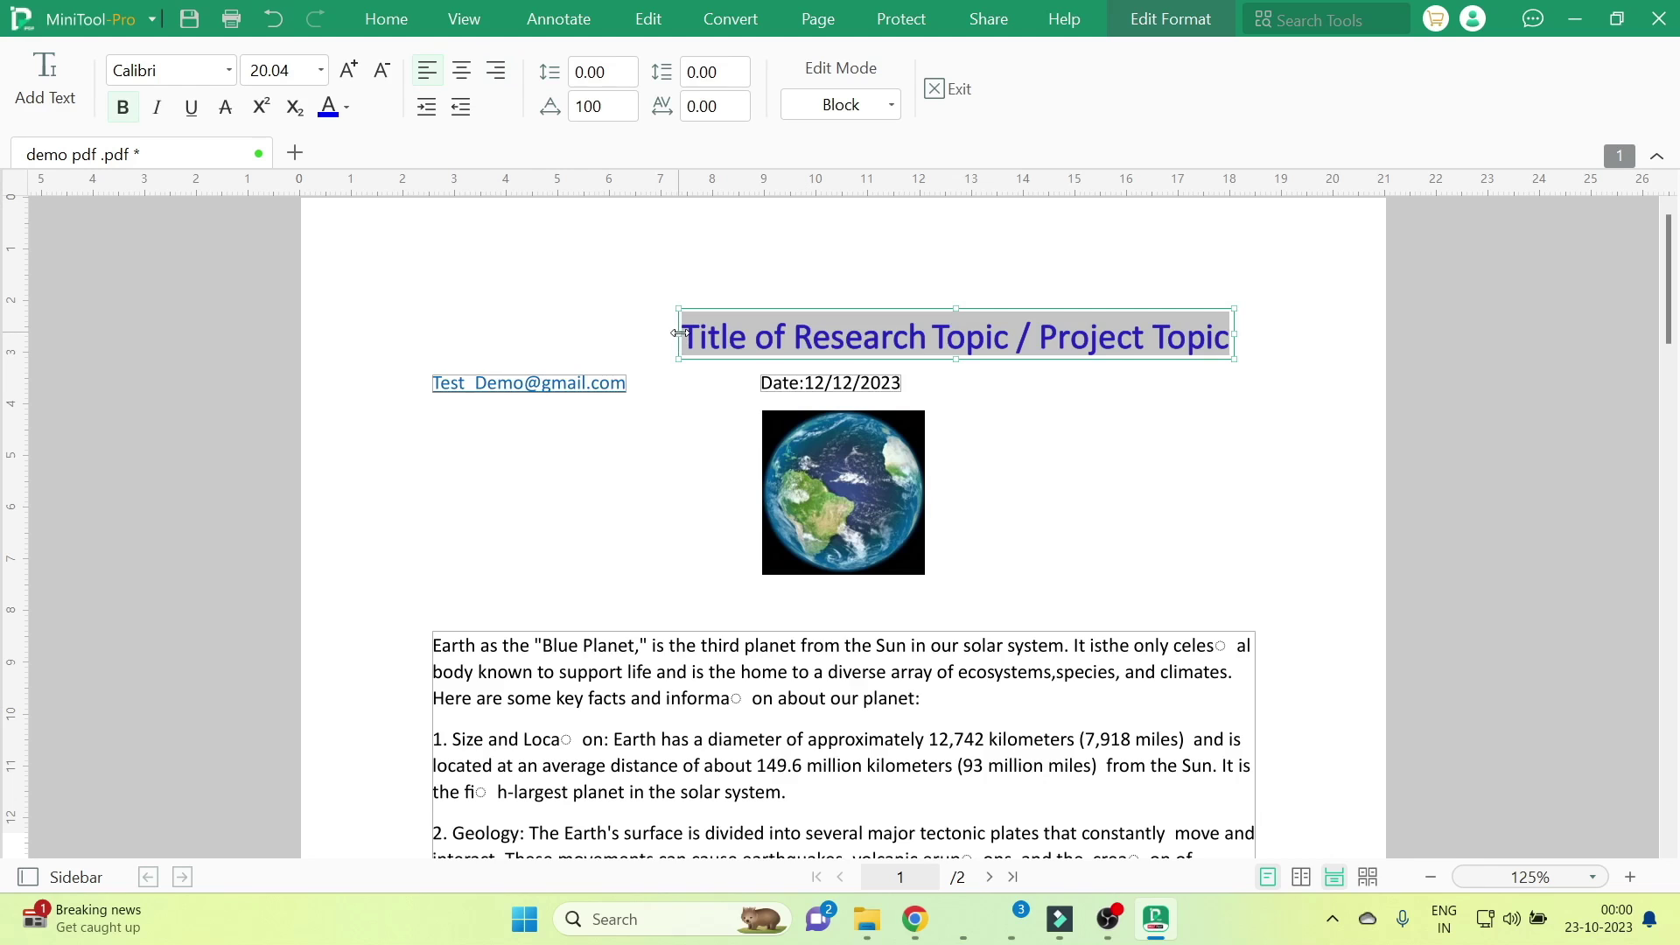
{"action": "left_click_drag", "start_coordinate": [679, 335], "coordinate": [493, 335]}
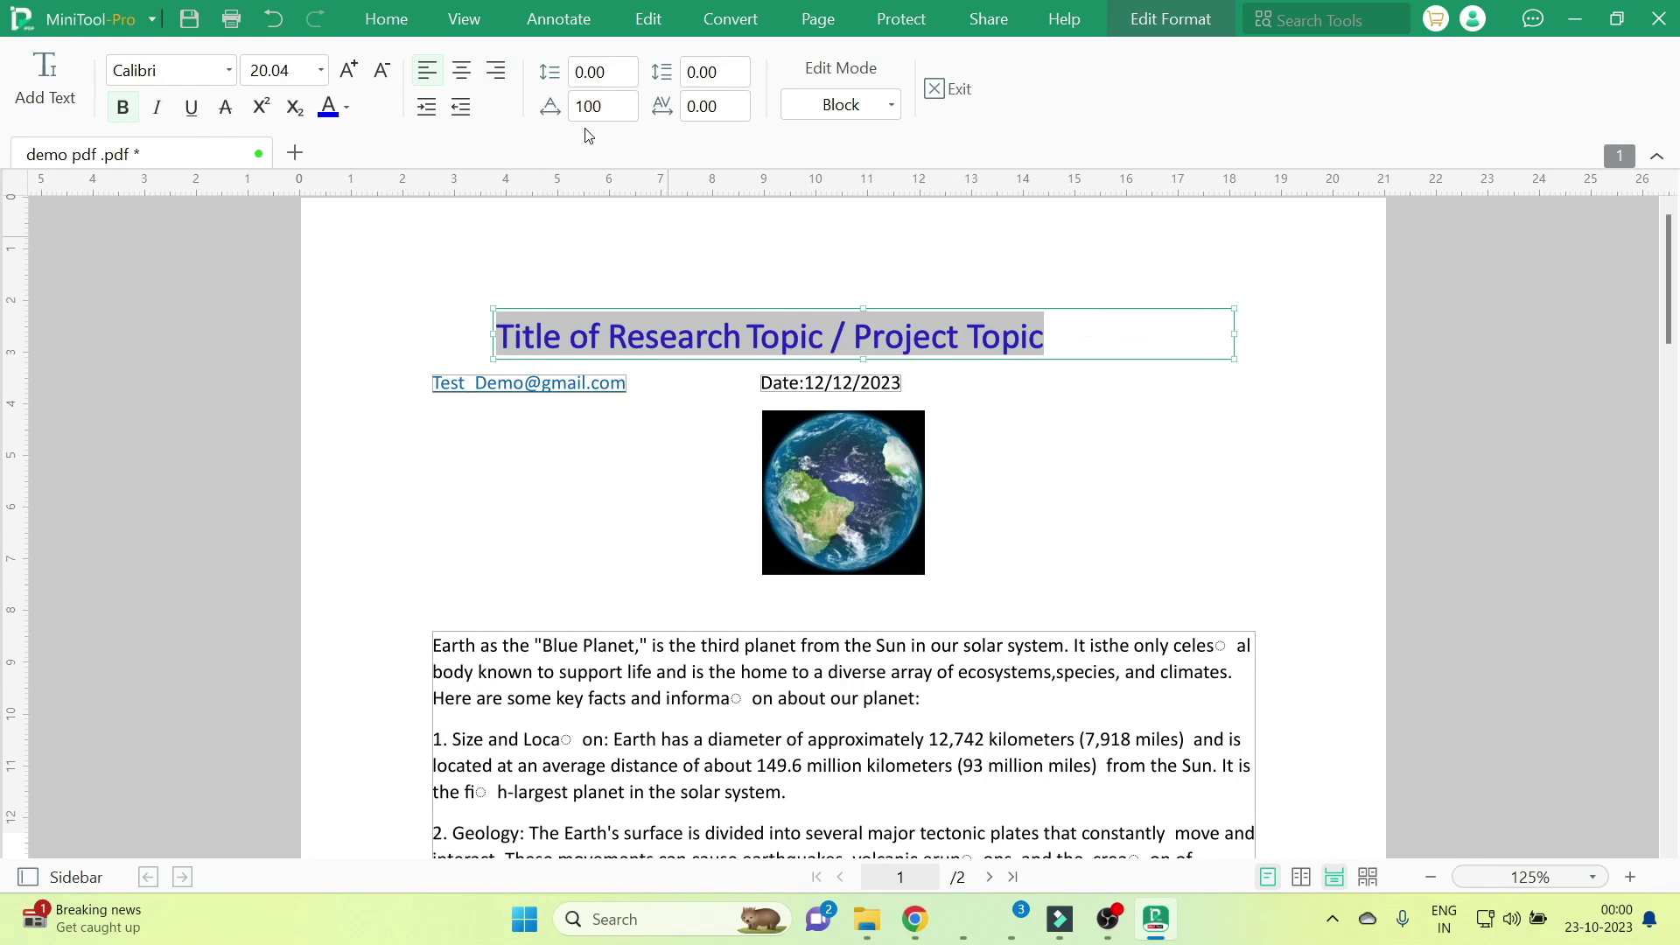
{"action": "left_click", "coordinate": [461, 70]}
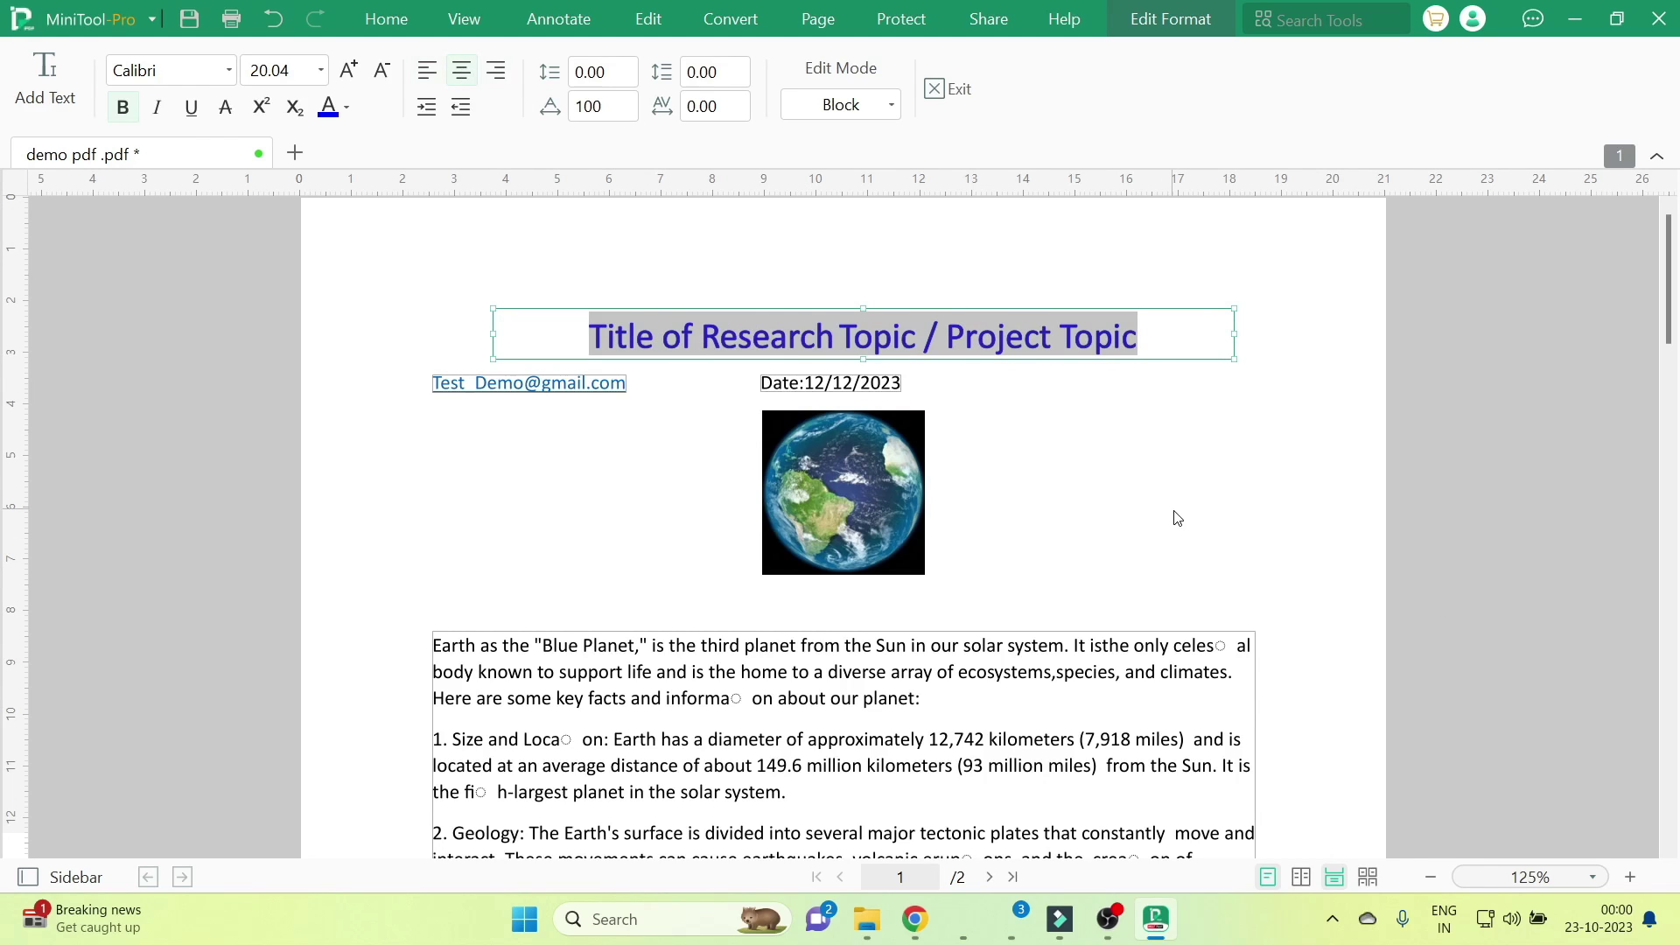
{"action": "left_click", "coordinate": [1079, 488]}
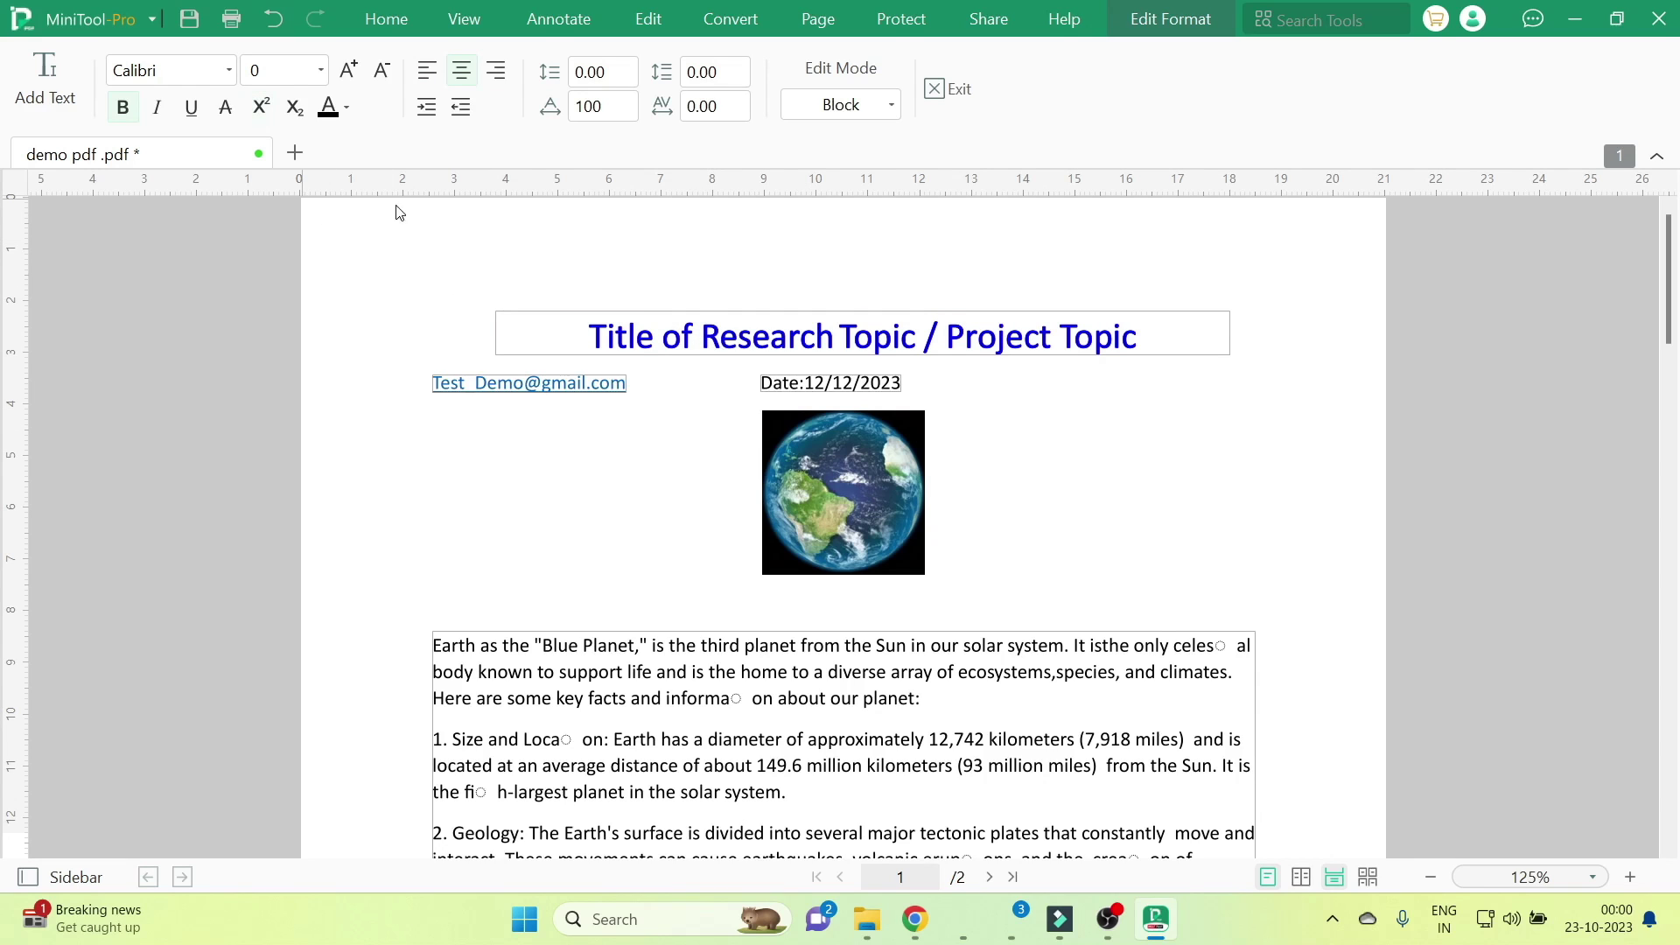
- Add a superscript '2' after 'Topic' at the end of the title
{"action": "left_click", "coordinate": [1136, 341]}
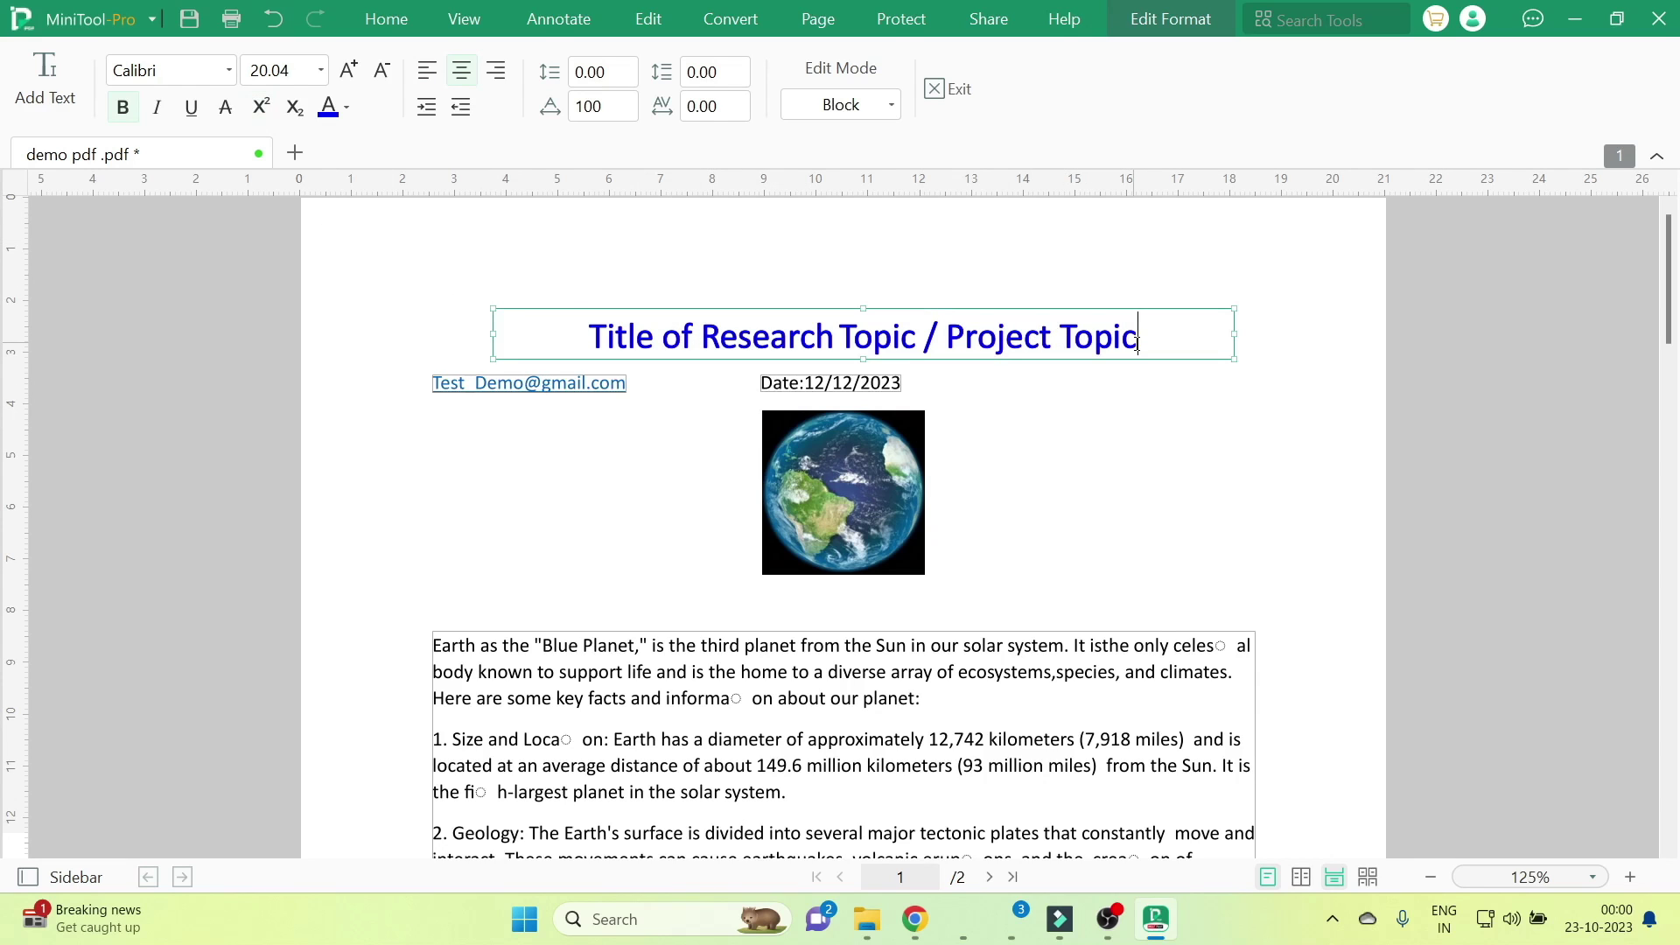
{"action": "type", "text": "2"}
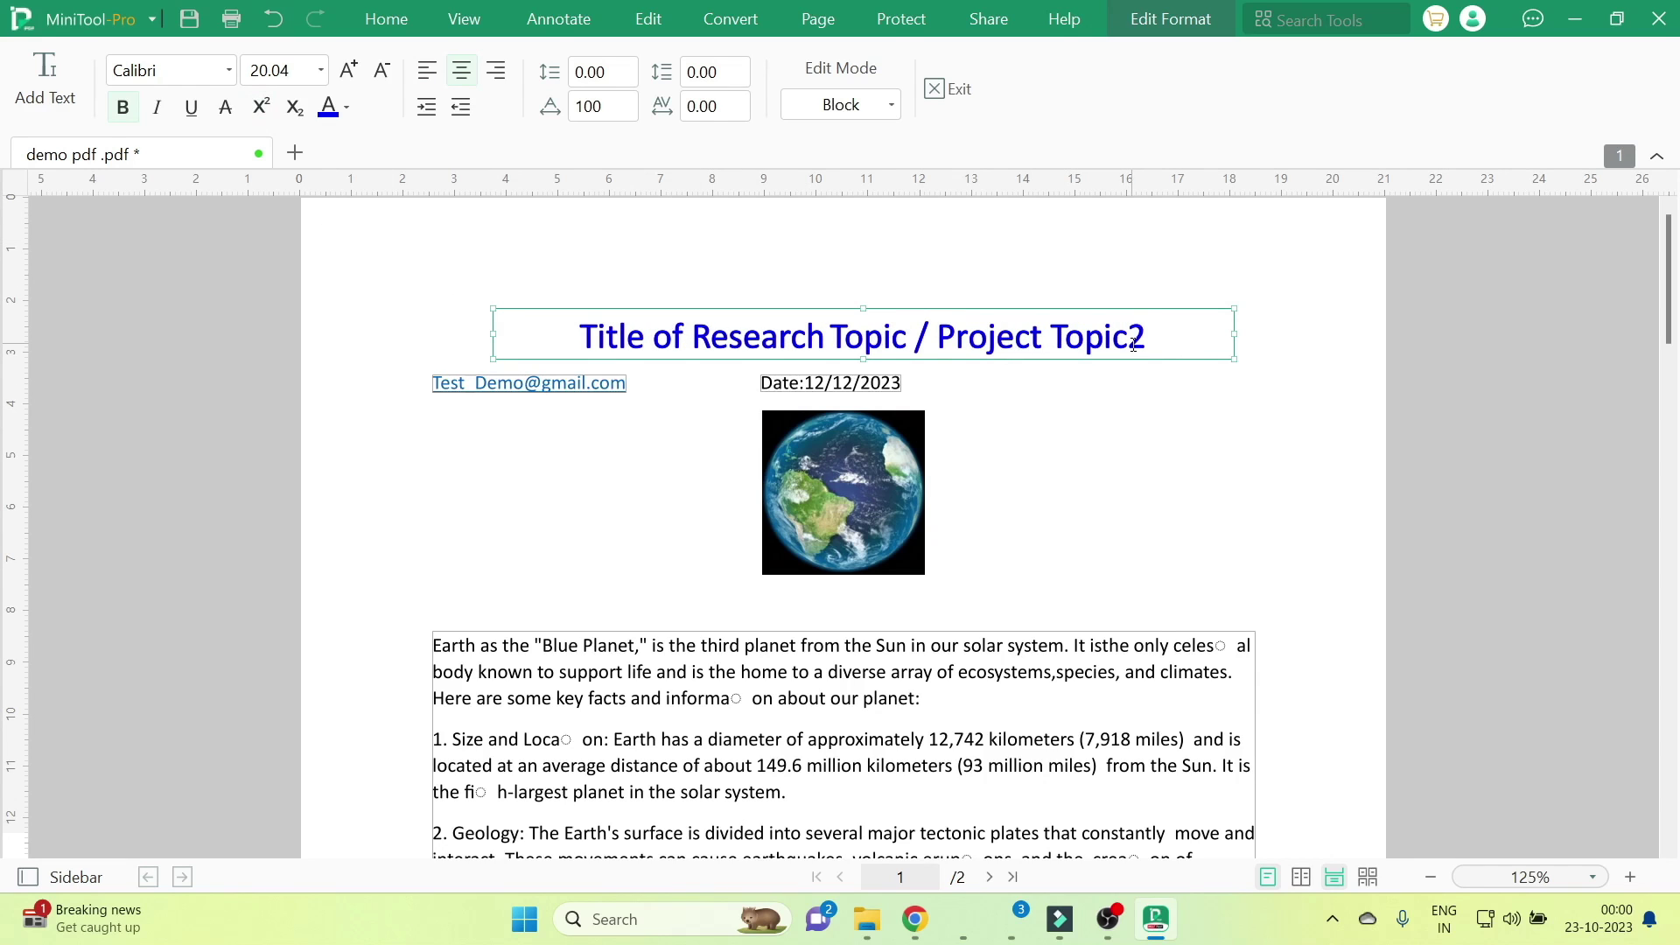
{"action": "left_click_drag", "start_coordinate": [1151, 340], "coordinate": [1134, 344]}
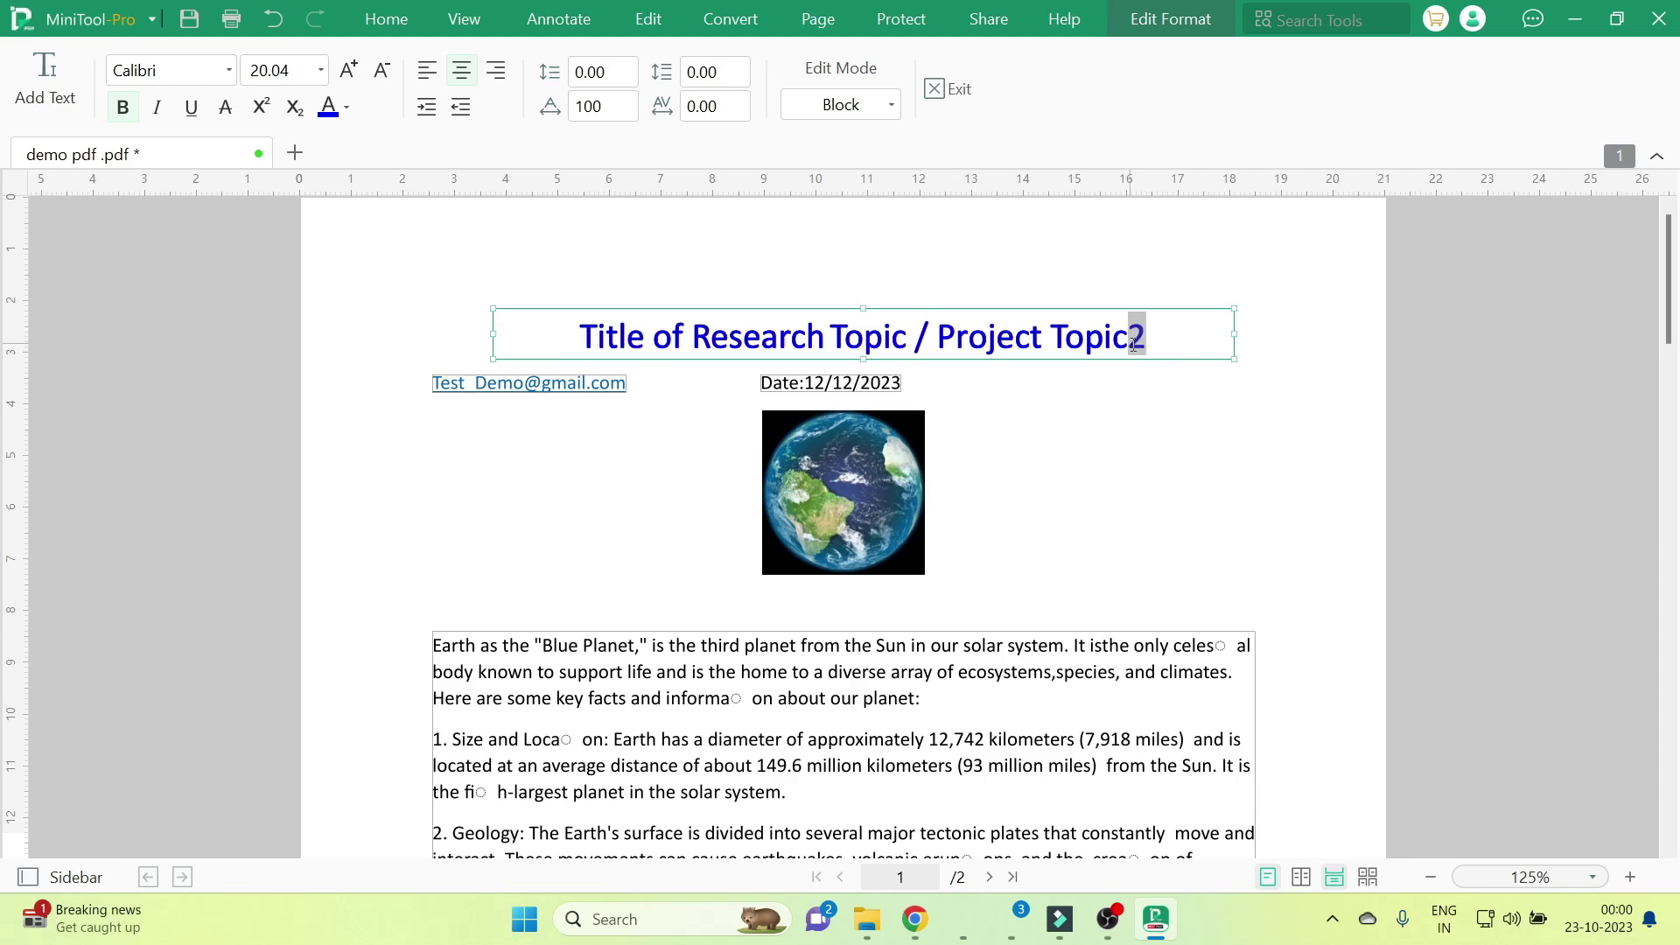
{"action": "left_click", "coordinate": [272, 106]}
{"action": "left_click", "coordinate": [1176, 422]}
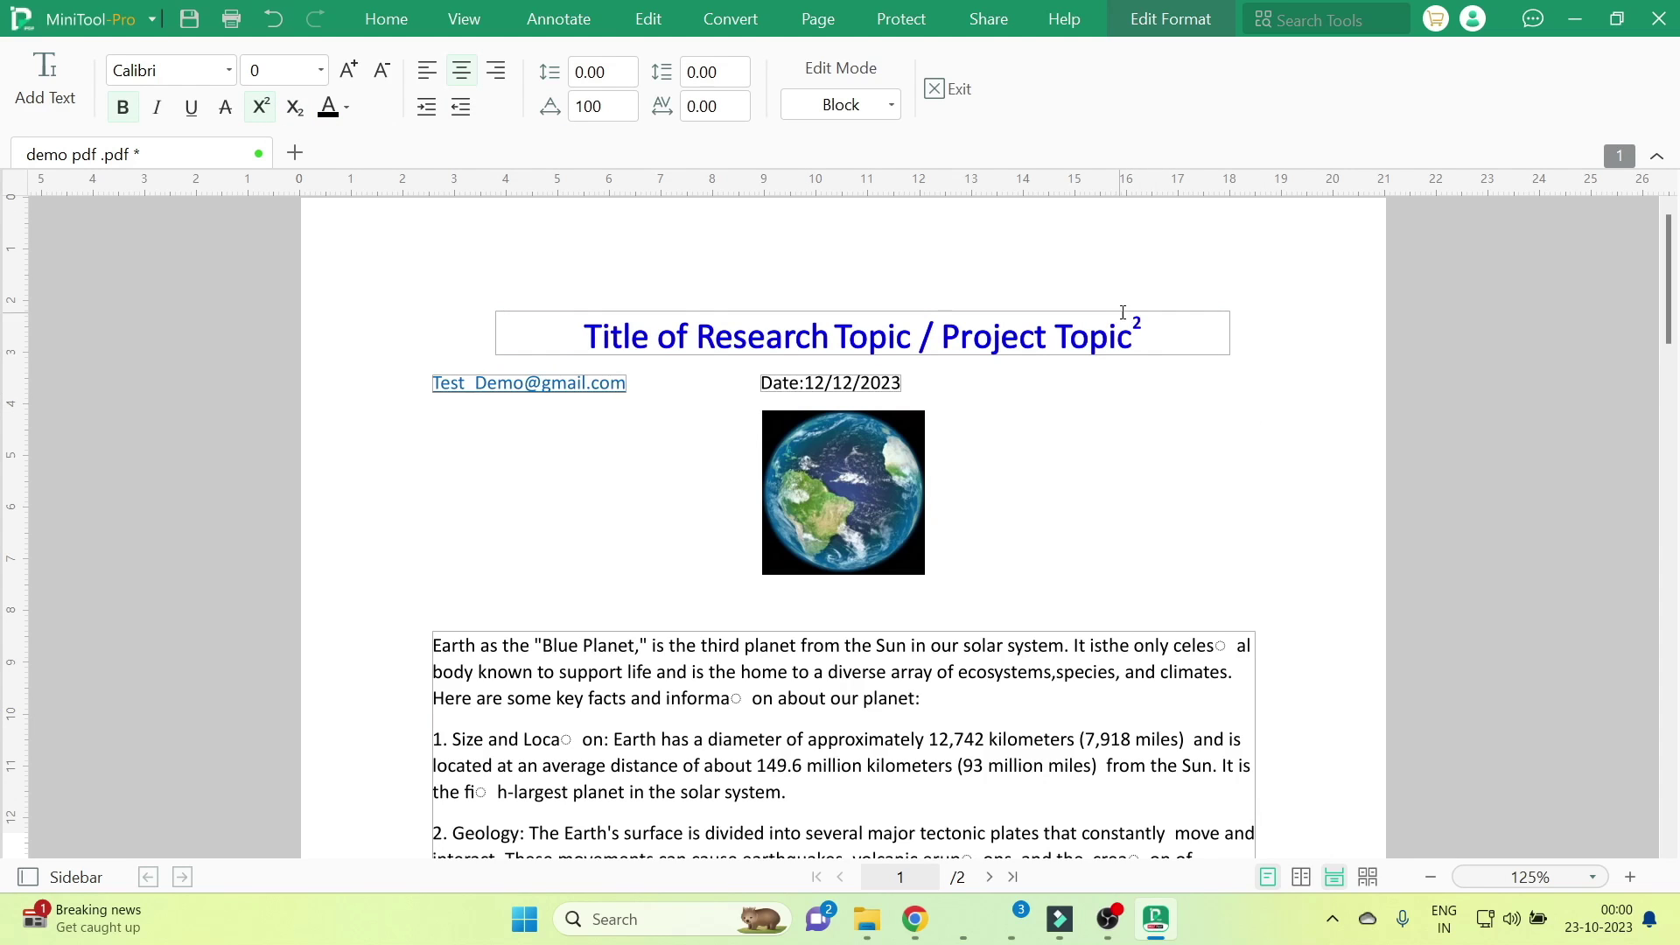
{"action": "left_click_drag", "start_coordinate": [1138, 331], "coordinate": [1152, 323]}
{"action": "left_click", "coordinate": [606, 440]}
{"action": "left_click", "coordinate": [503, 392]}
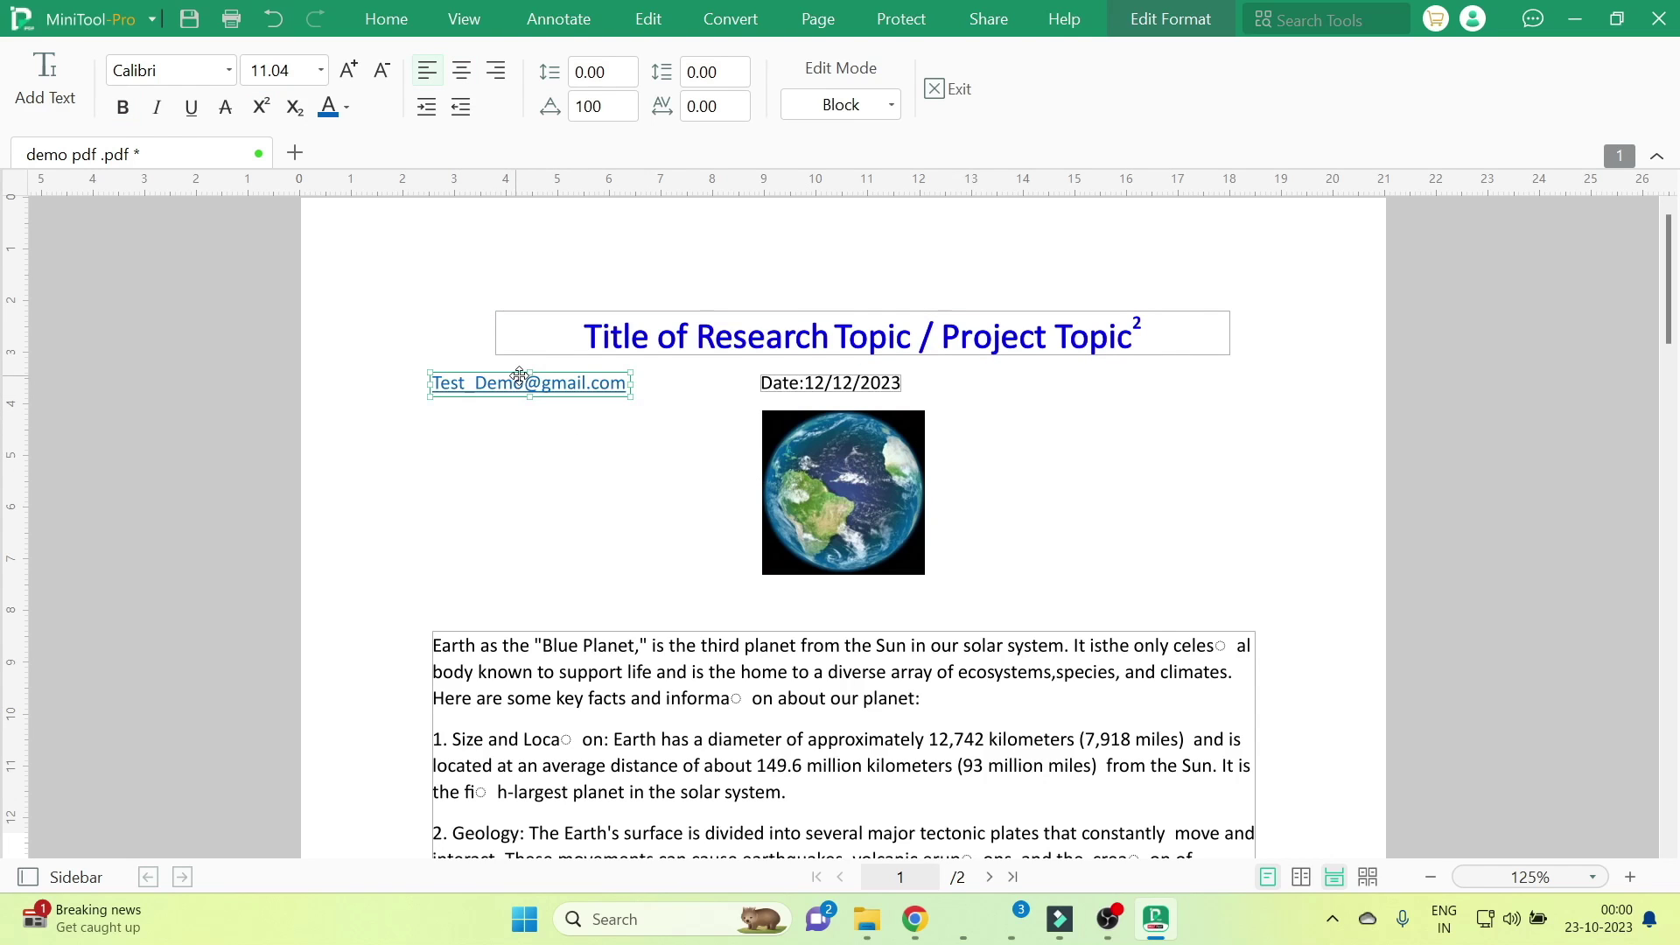
{"action": "left_click_drag", "start_coordinate": [528, 383], "coordinate": [408, 392]}
{"action": "type", "text": "demofilepdf"}
{"action": "key", "text": "shift+End"}
{"action": "type", "text": "minitoolpdf.com"}
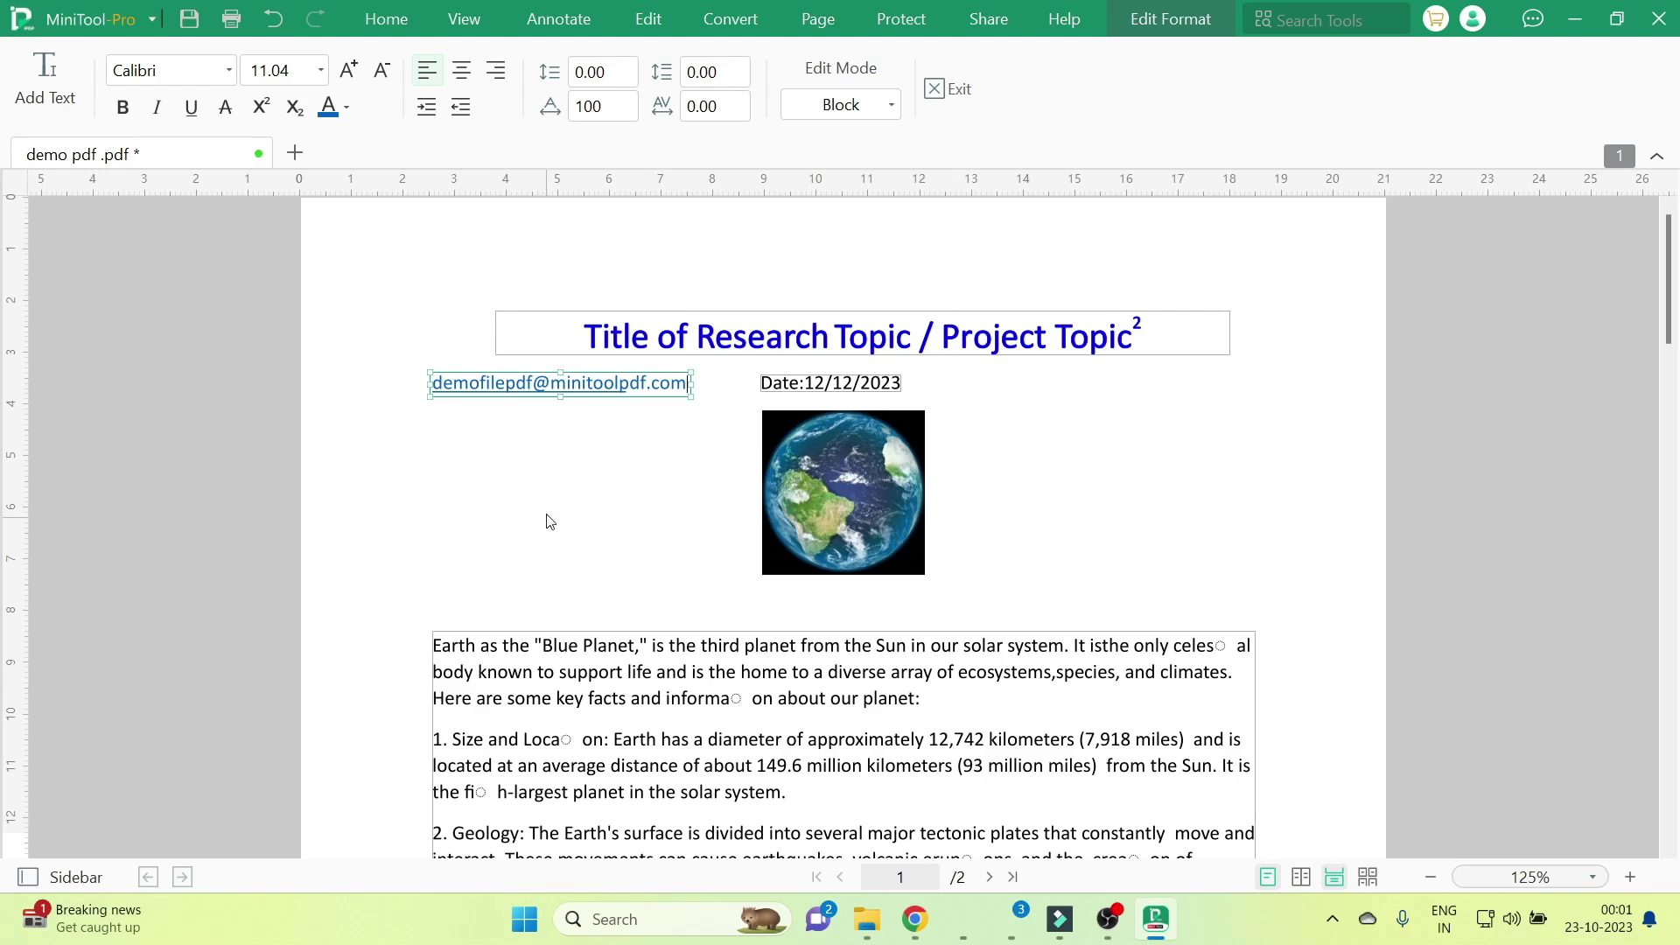
{"action": "left_click", "coordinate": [544, 499]}
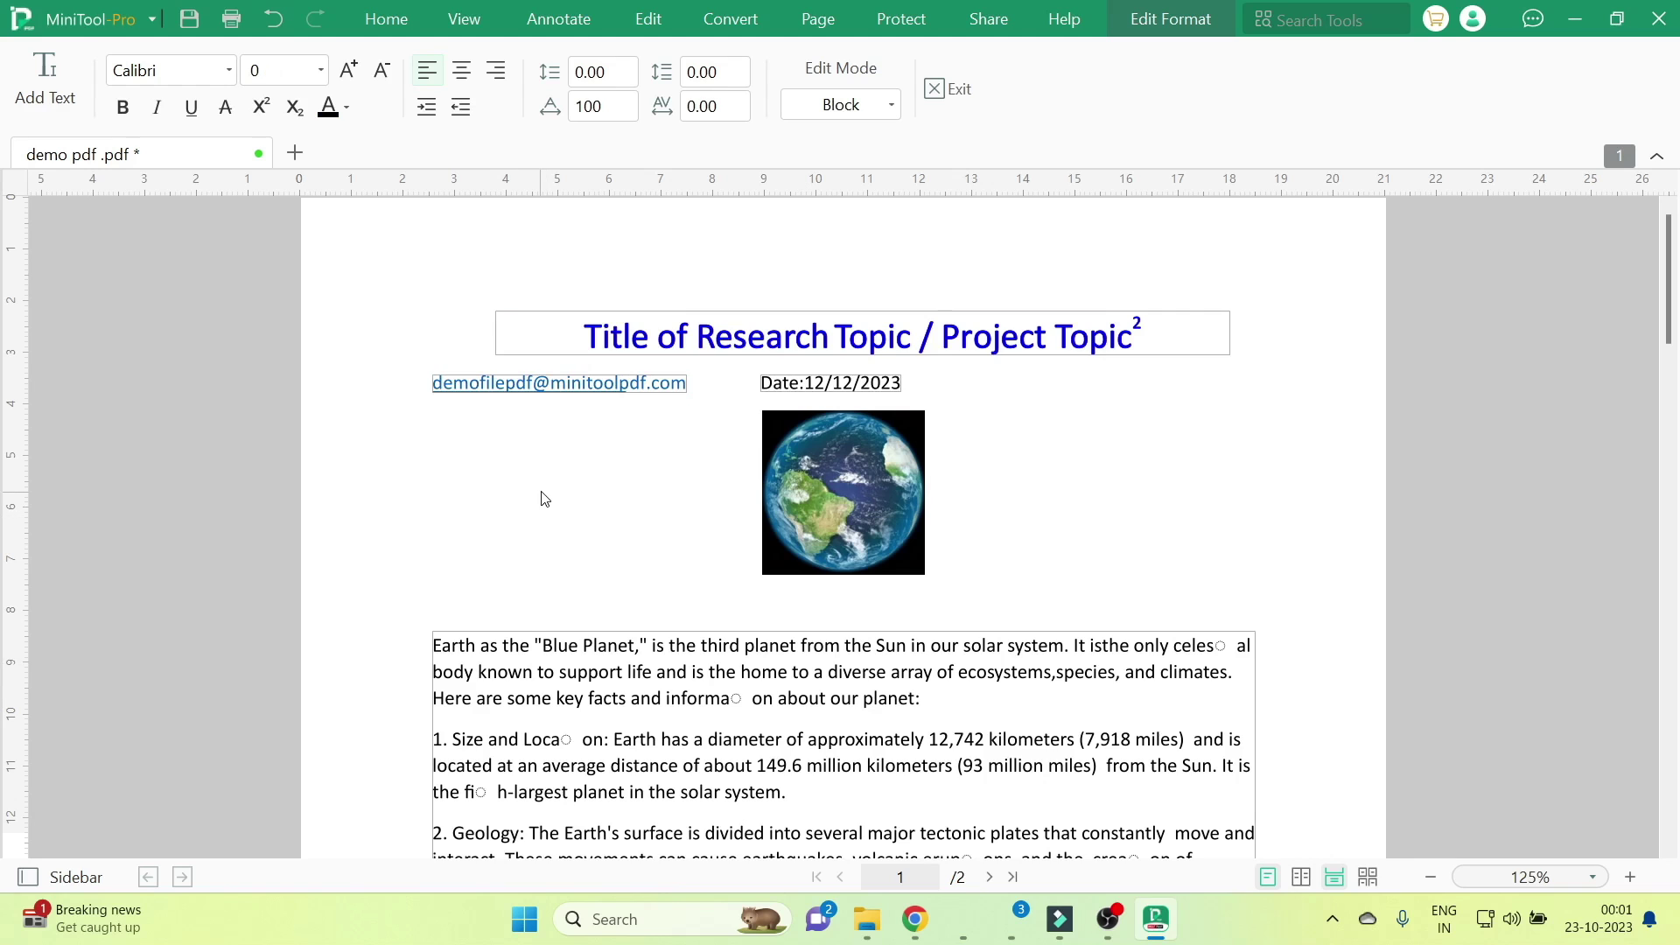
- Move the date text box to the page's right margin
{"action": "left_click", "coordinate": [840, 383]}
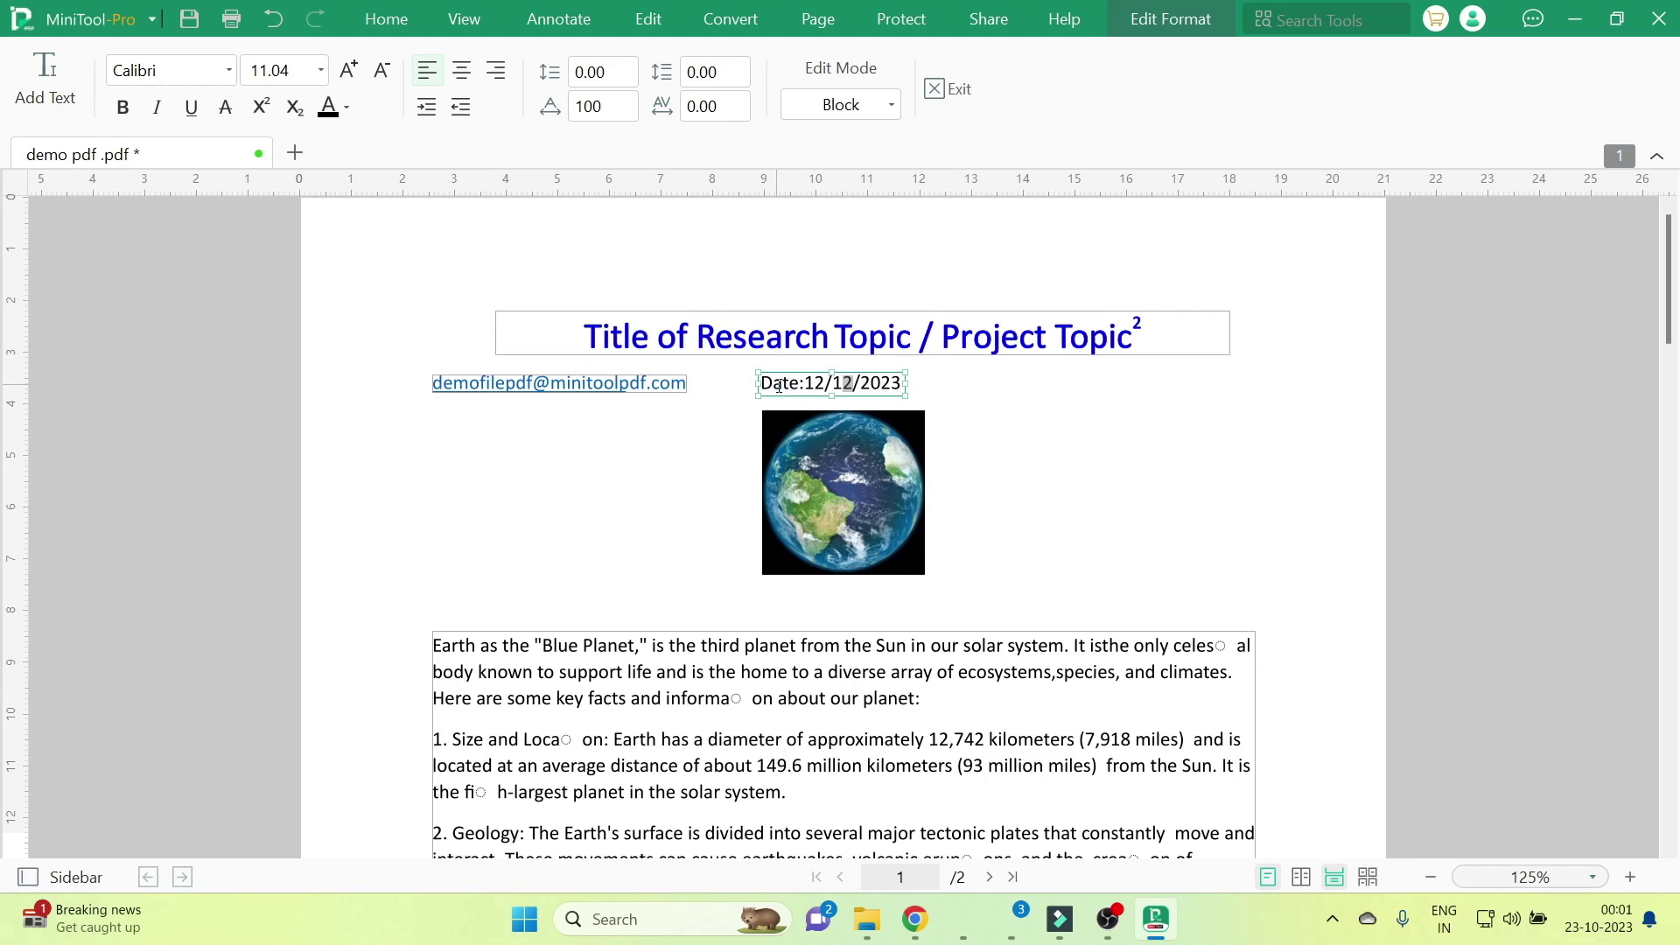
{"action": "left_click_drag", "start_coordinate": [829, 378], "coordinate": [1142, 386]}
{"action": "left_click_drag", "start_coordinate": [1142, 386], "coordinate": [1143, 390]}
{"action": "left_click", "coordinate": [1170, 476]}
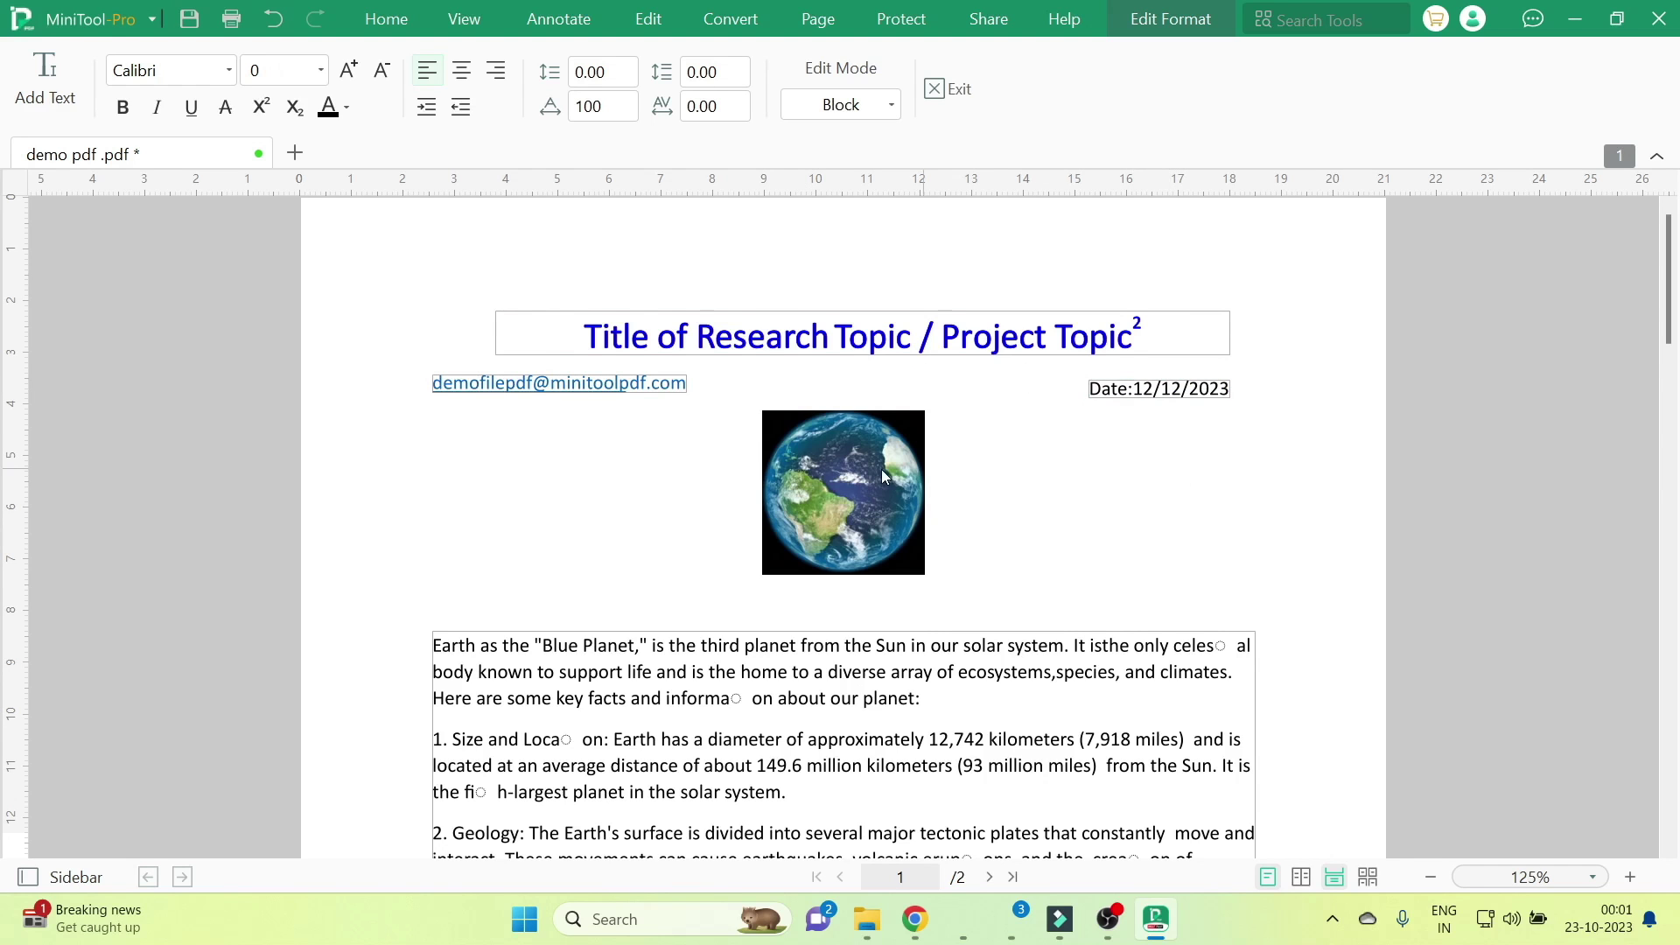
- Bold the 'Size and Location' heading text in item 1
{"action": "scroll", "coordinate": [1107, 573], "scroll_direction": "down", "scroll_amount": 1}
{"action": "scroll", "coordinate": [824, 683], "scroll_direction": "down", "scroll_amount": 3}
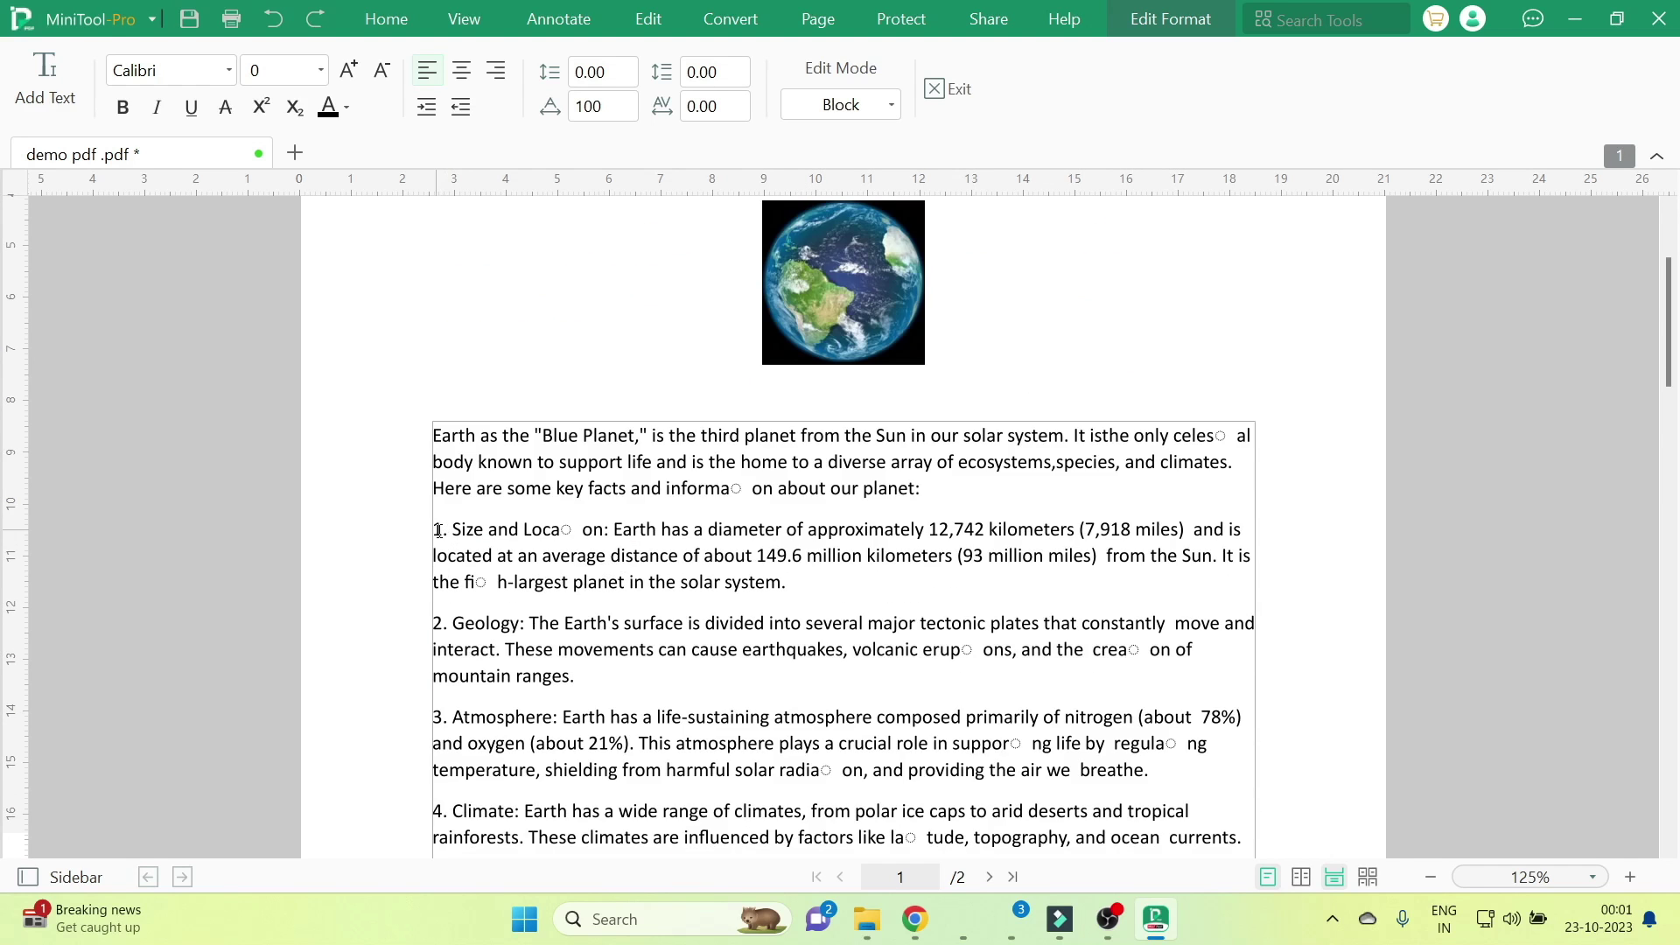
{"action": "left_click", "coordinate": [444, 528]}
{"action": "left_click_drag", "start_coordinate": [443, 529], "coordinate": [561, 532]}
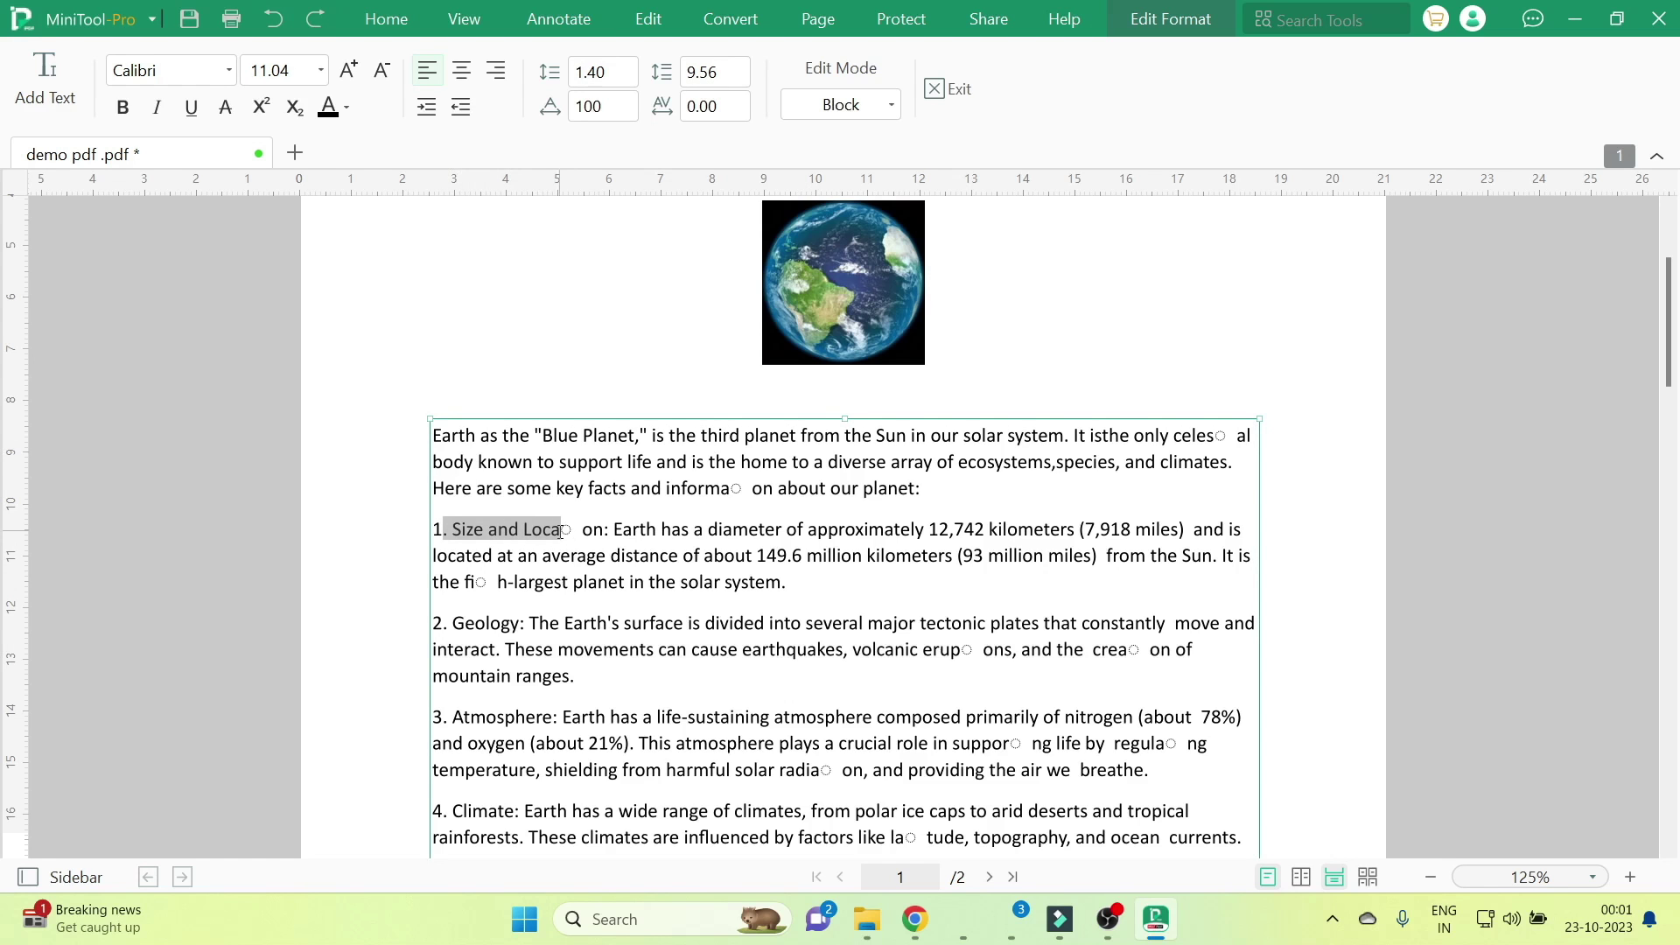
{"action": "left_click", "coordinate": [122, 107]}
- Bold the 'Geology:' and 'Atmosphere:' headings and underline 'Atmosphere:'
{"action": "scroll", "coordinate": [568, 561], "scroll_direction": "down", "scroll_amount": 3}
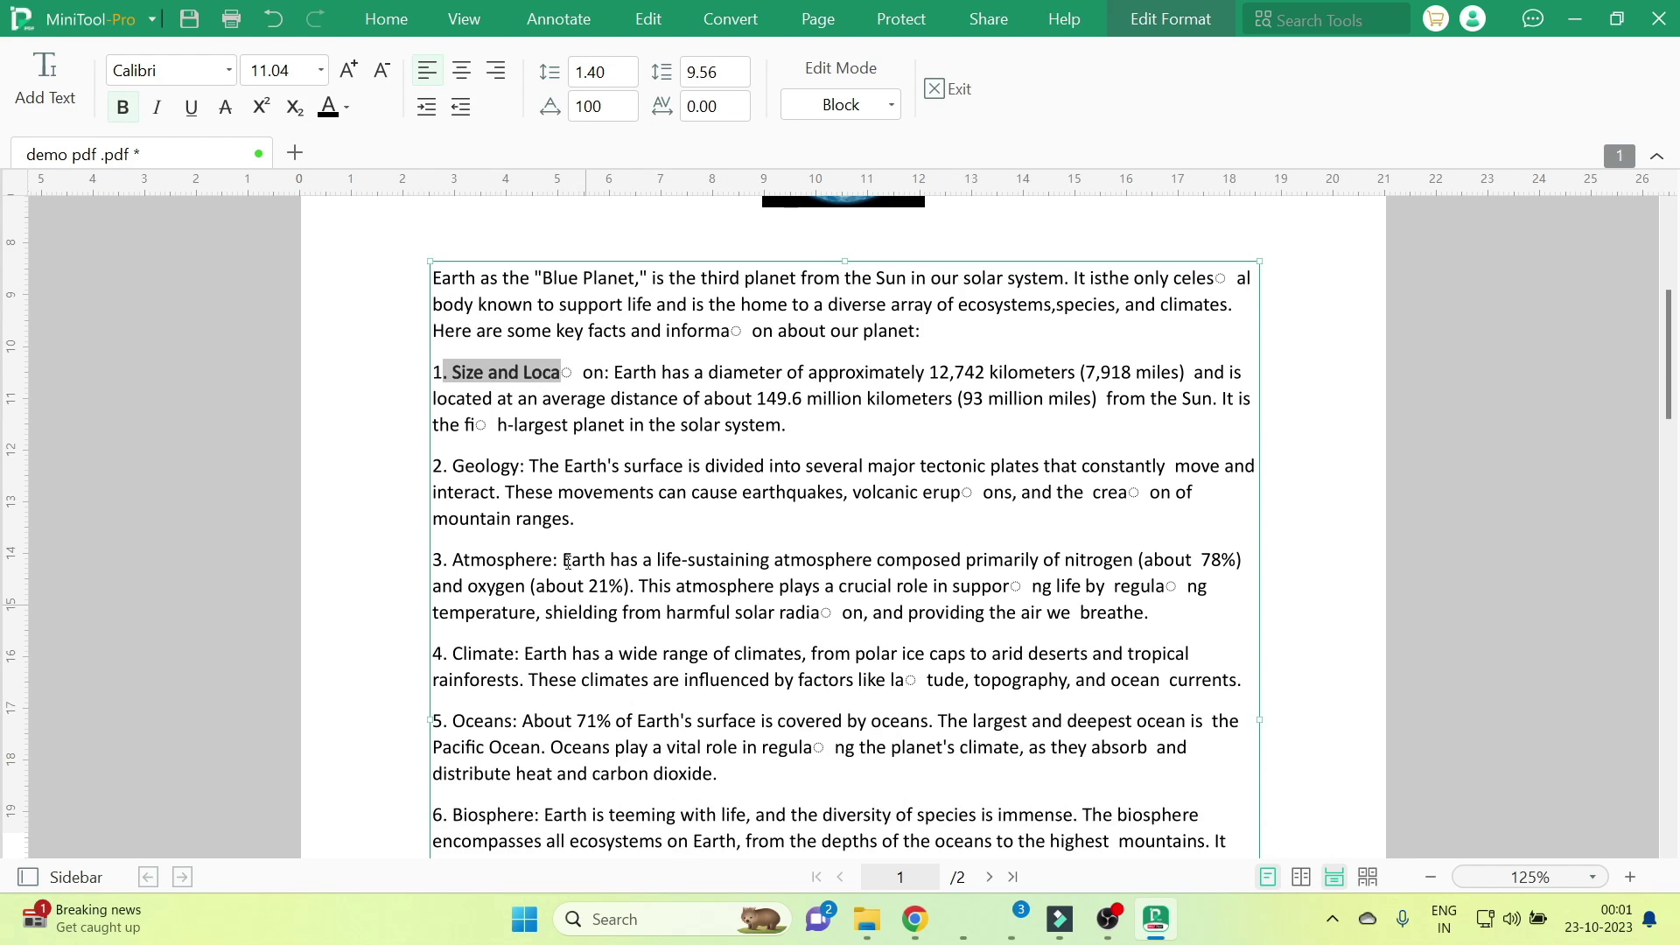
{"action": "double_click", "coordinate": [469, 466]}
{"action": "left_click", "coordinate": [122, 107]}
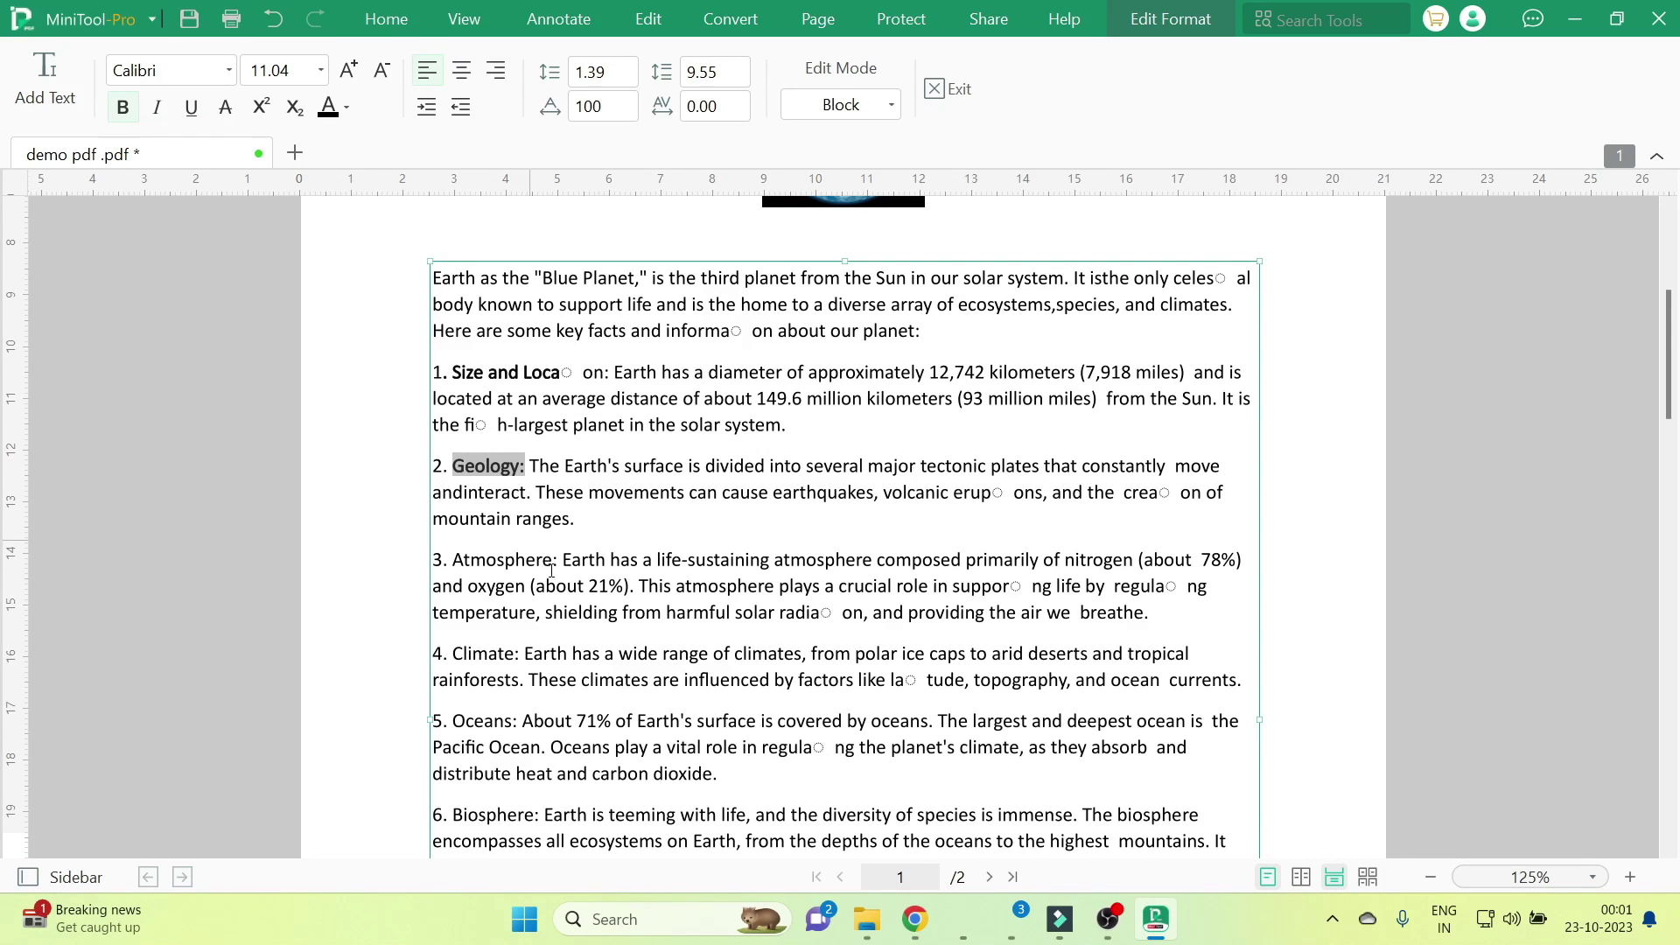
{"action": "double_click", "coordinate": [476, 556]}
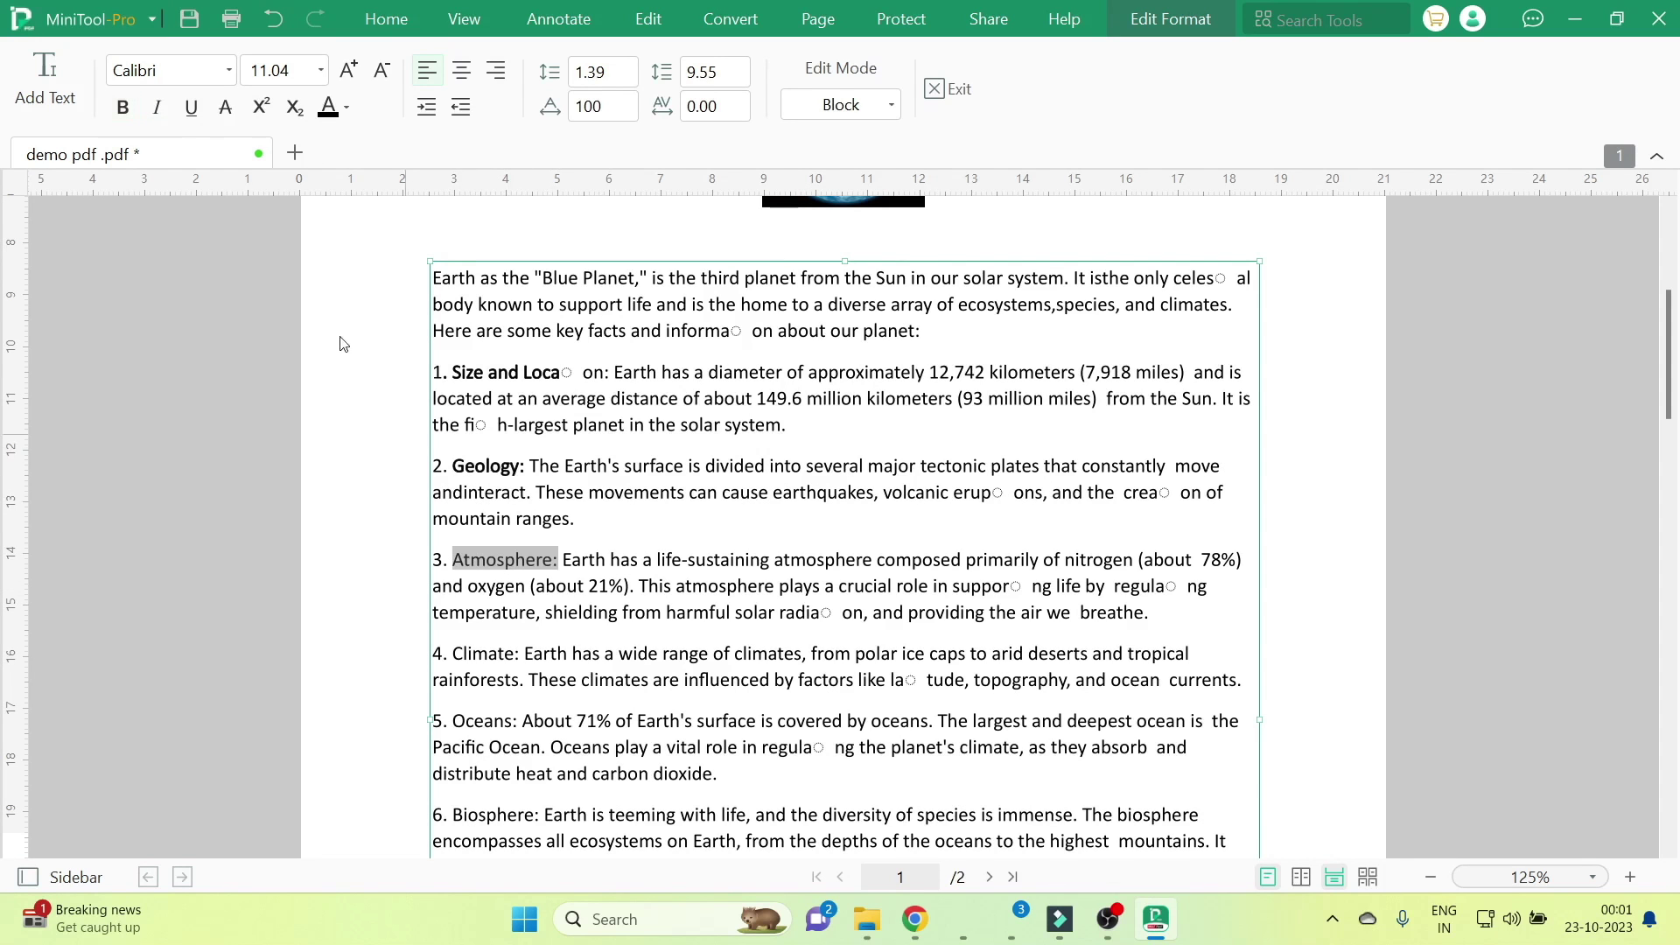
{"action": "left_click", "coordinate": [123, 107]}
{"action": "left_click", "coordinate": [191, 106]}
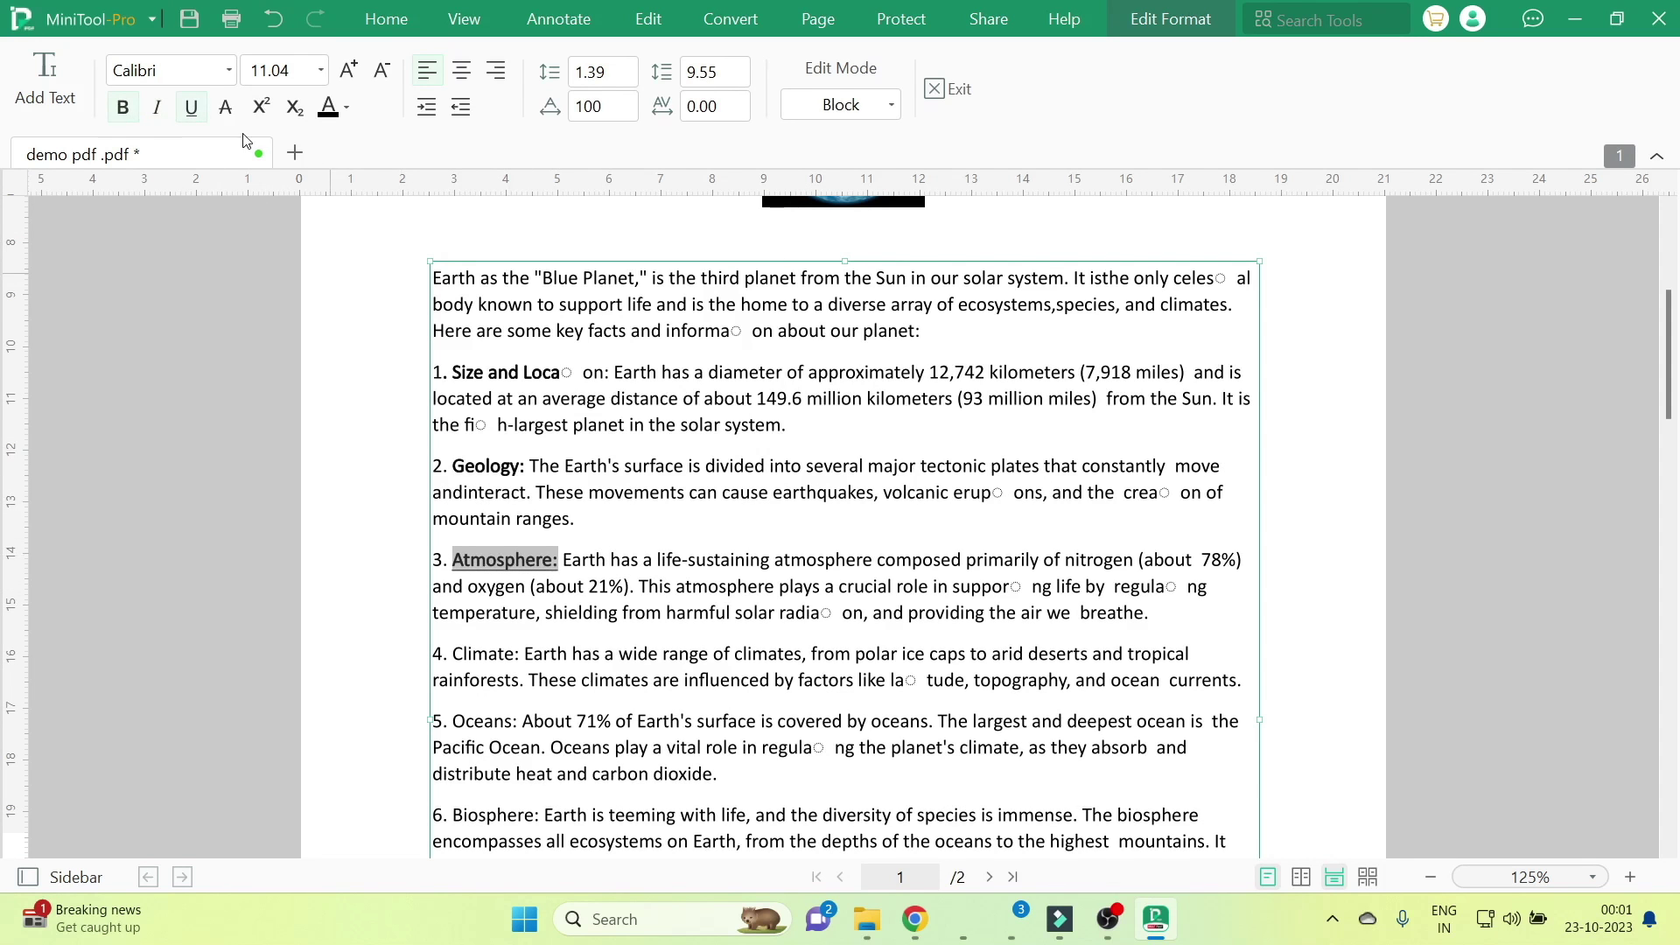
- Strike through the Atmosphere paragraph body, keeping its heading free of strikethrough
{"action": "left_click", "coordinate": [225, 107]}
{"action": "scroll", "coordinate": [631, 640], "scroll_direction": "down", "scroll_amount": 3}
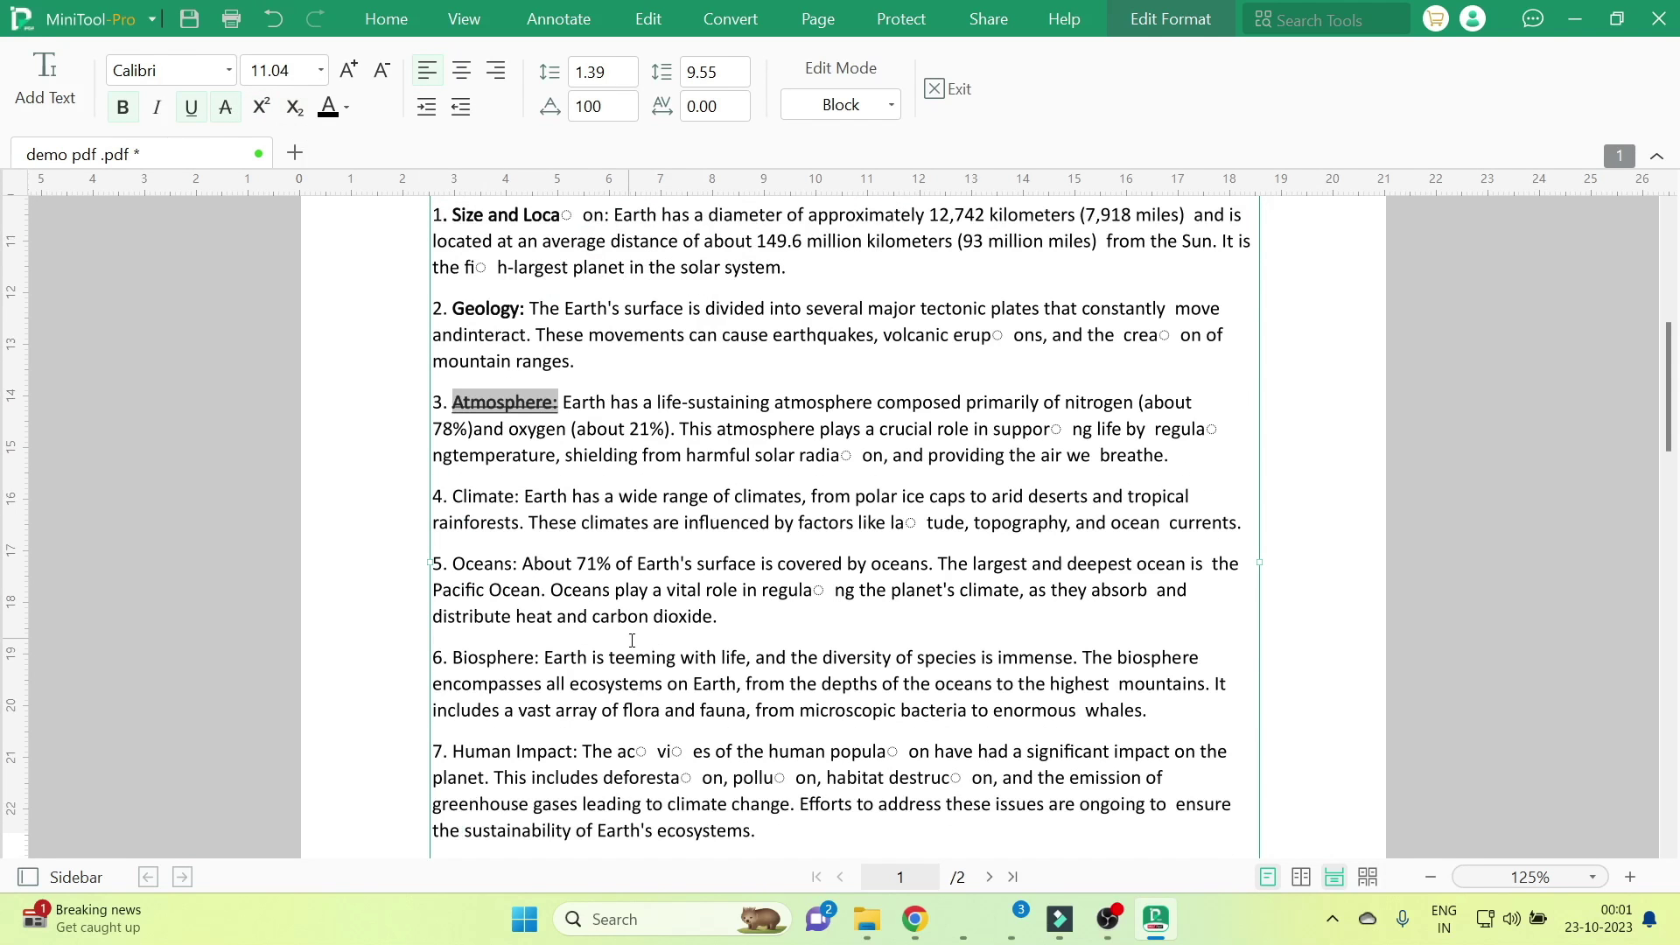
{"action": "left_click", "coordinate": [229, 113]}
{"action": "left_click", "coordinate": [1171, 456]}
{"action": "left_click", "coordinate": [576, 383], "text": "shift"}
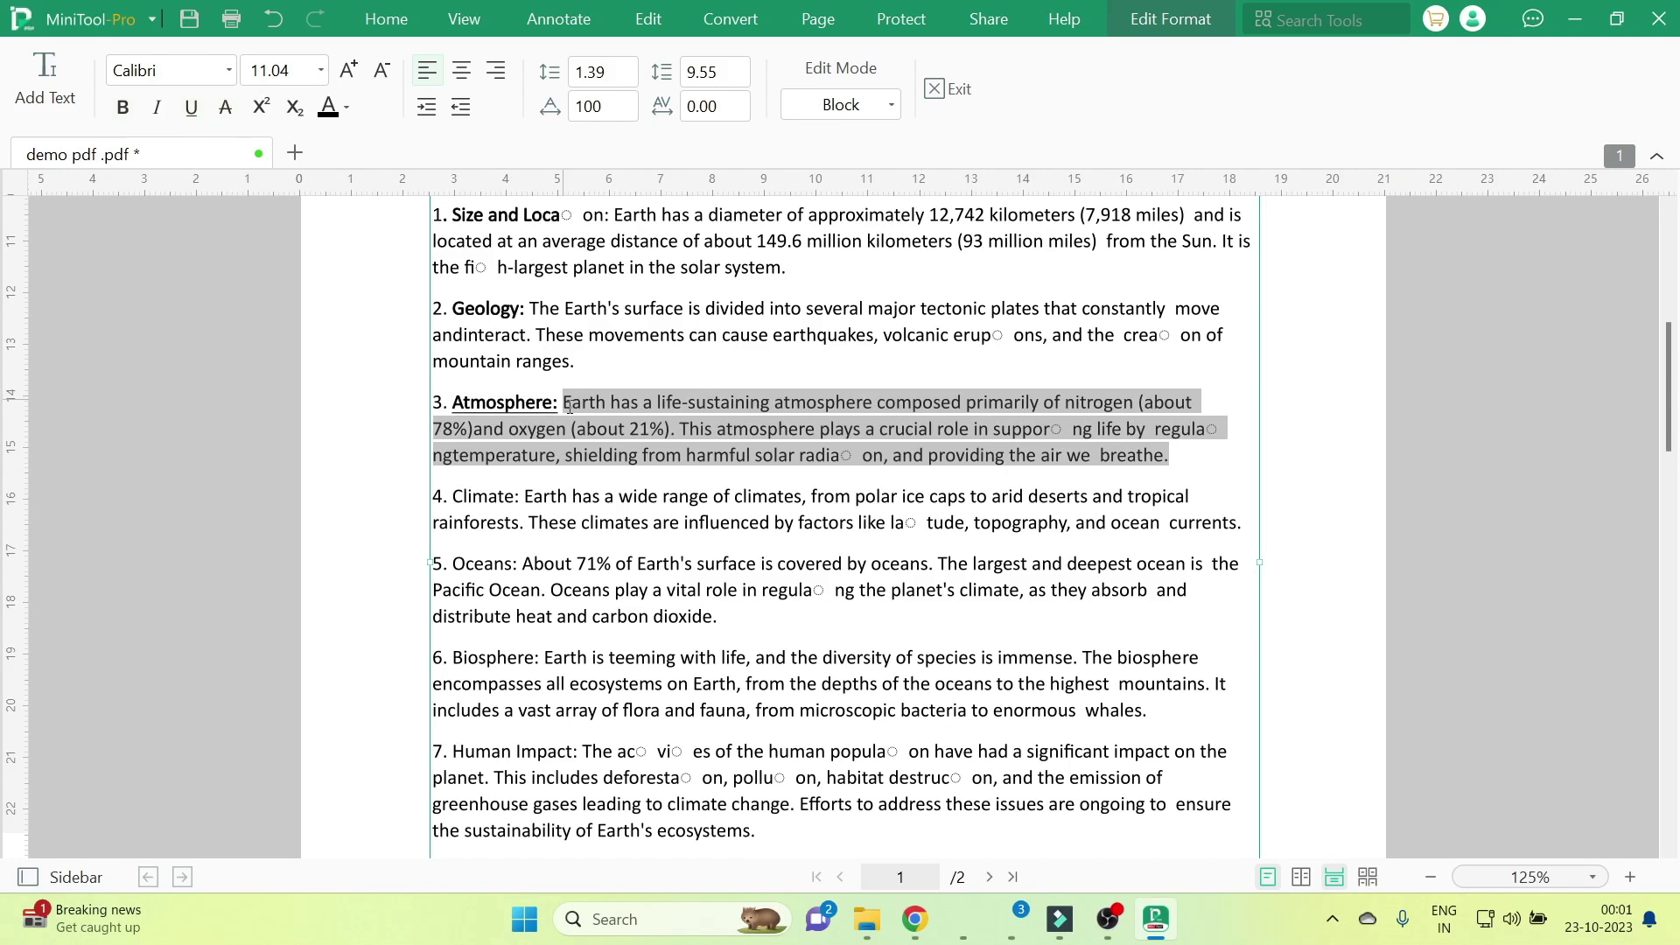
{"action": "left_click", "coordinate": [717, 562]}
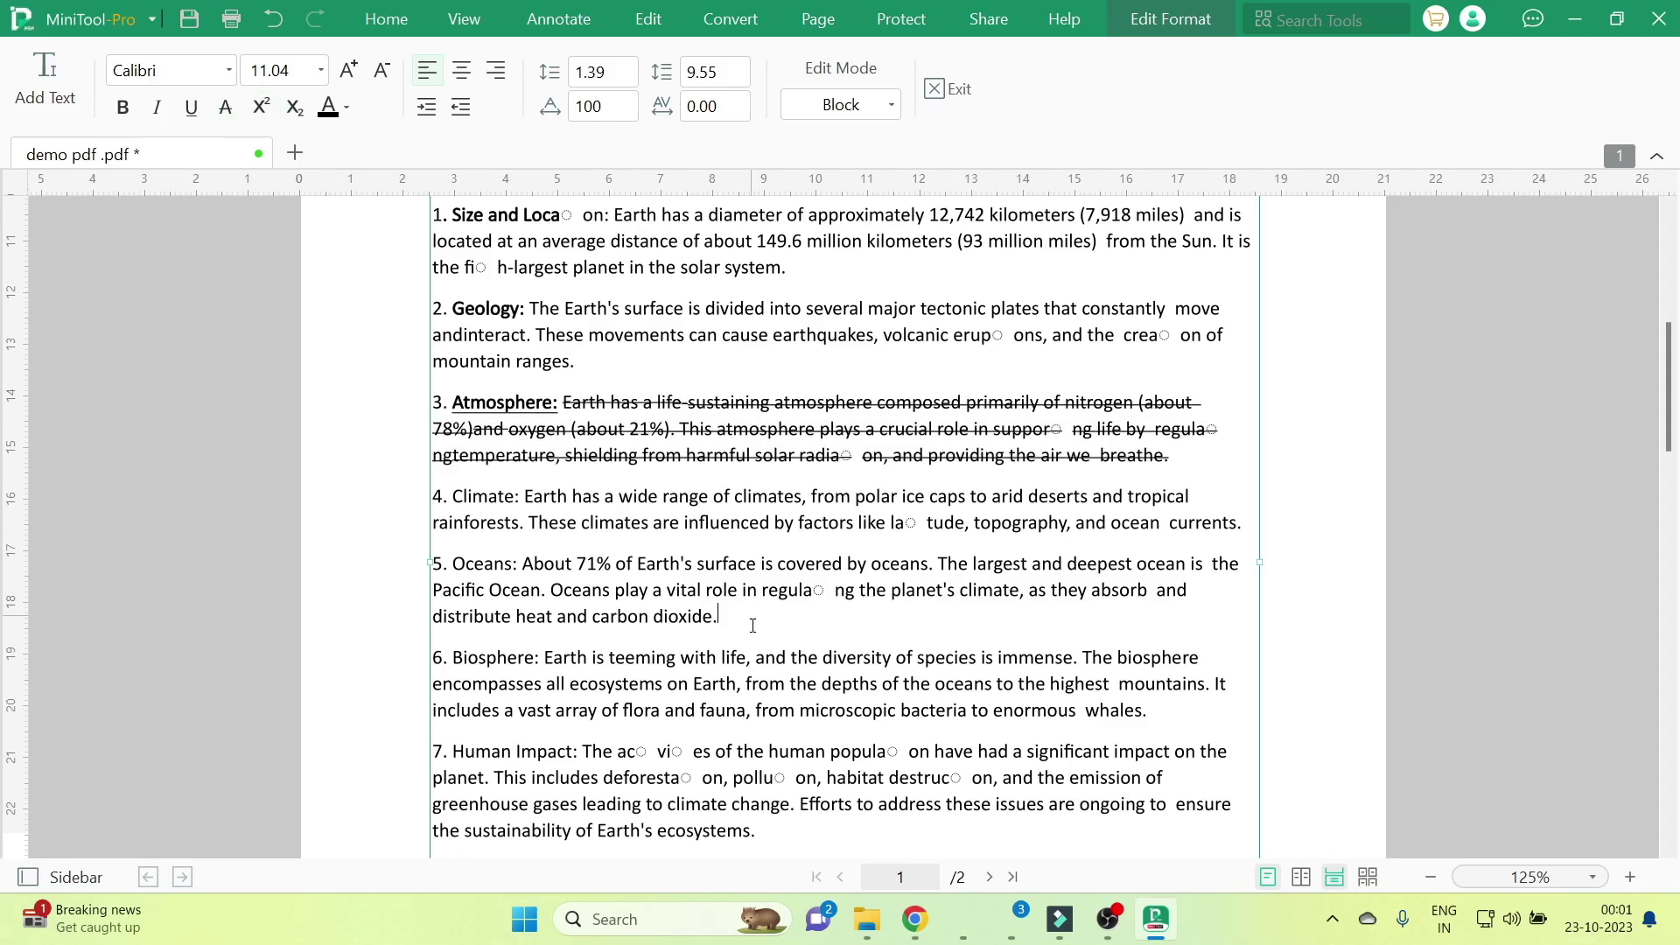
{"action": "scroll", "coordinate": [752, 742], "scroll_direction": "down", "scroll_amount": 2}
{"action": "scroll", "coordinate": [753, 742], "scroll_direction": "down", "scroll_amount": 2}
{"action": "scroll", "coordinate": [753, 742], "scroll_direction": "down", "scroll_amount": 1}
{"action": "scroll", "coordinate": [753, 742], "scroll_direction": "down", "scroll_amount": 4}
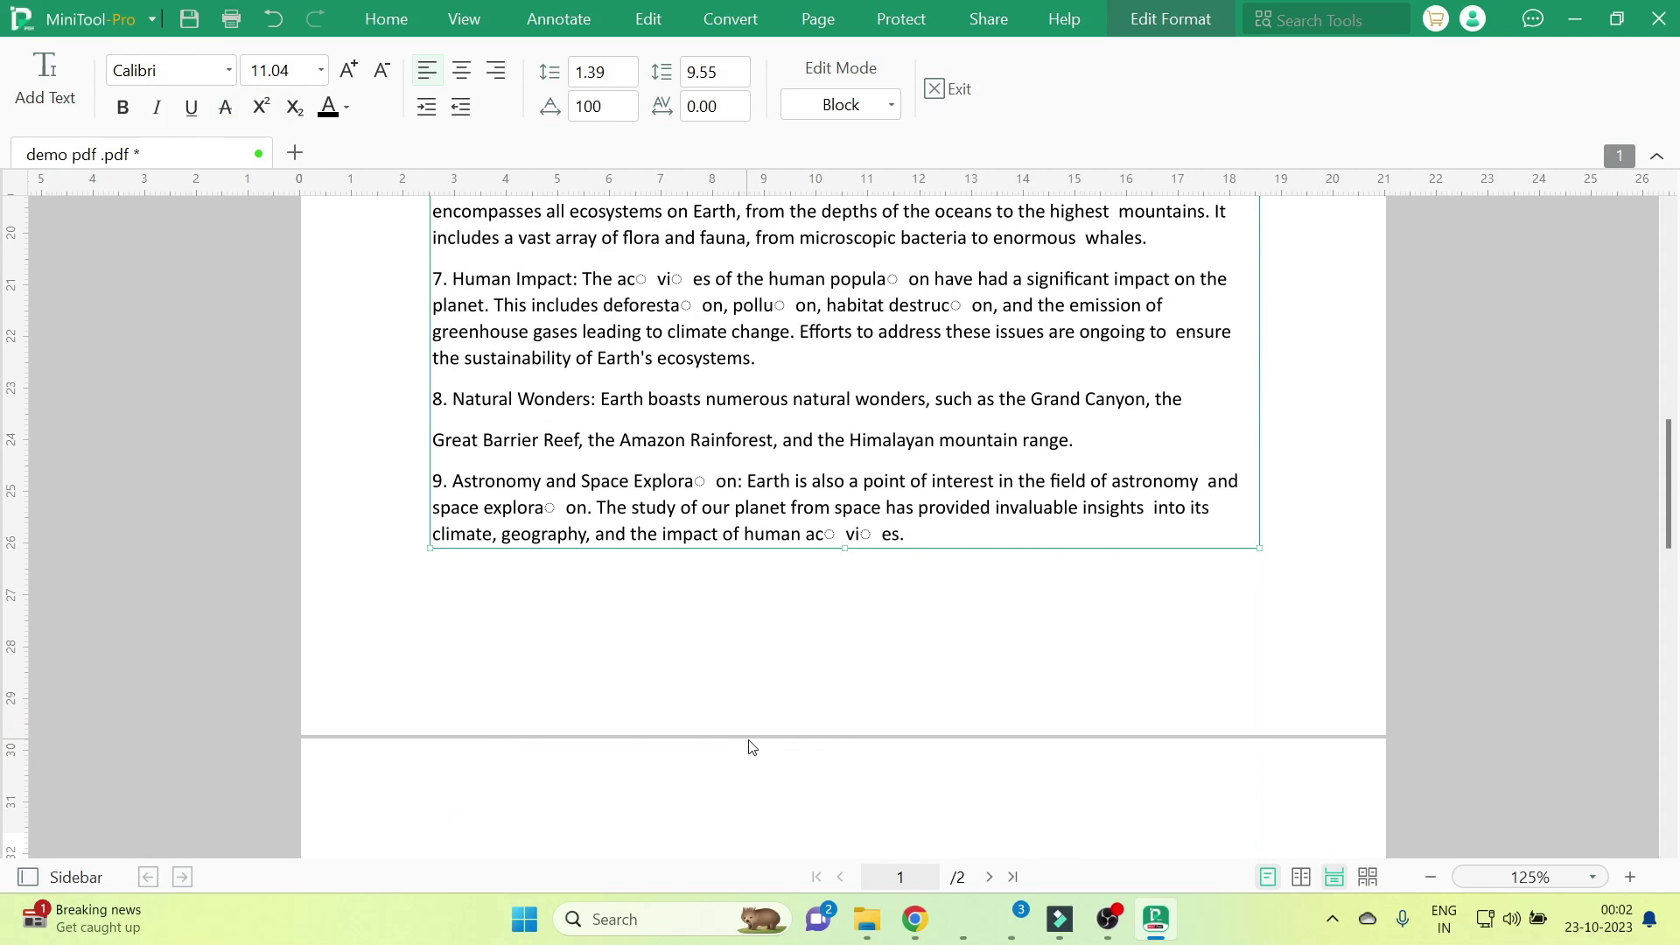
{"action": "scroll", "coordinate": [748, 743], "scroll_direction": "up", "scroll_amount": 10}
- Exit text editing and start a PDF to Word conversion of the demo PDF
{"action": "left_click", "coordinate": [386, 18]}
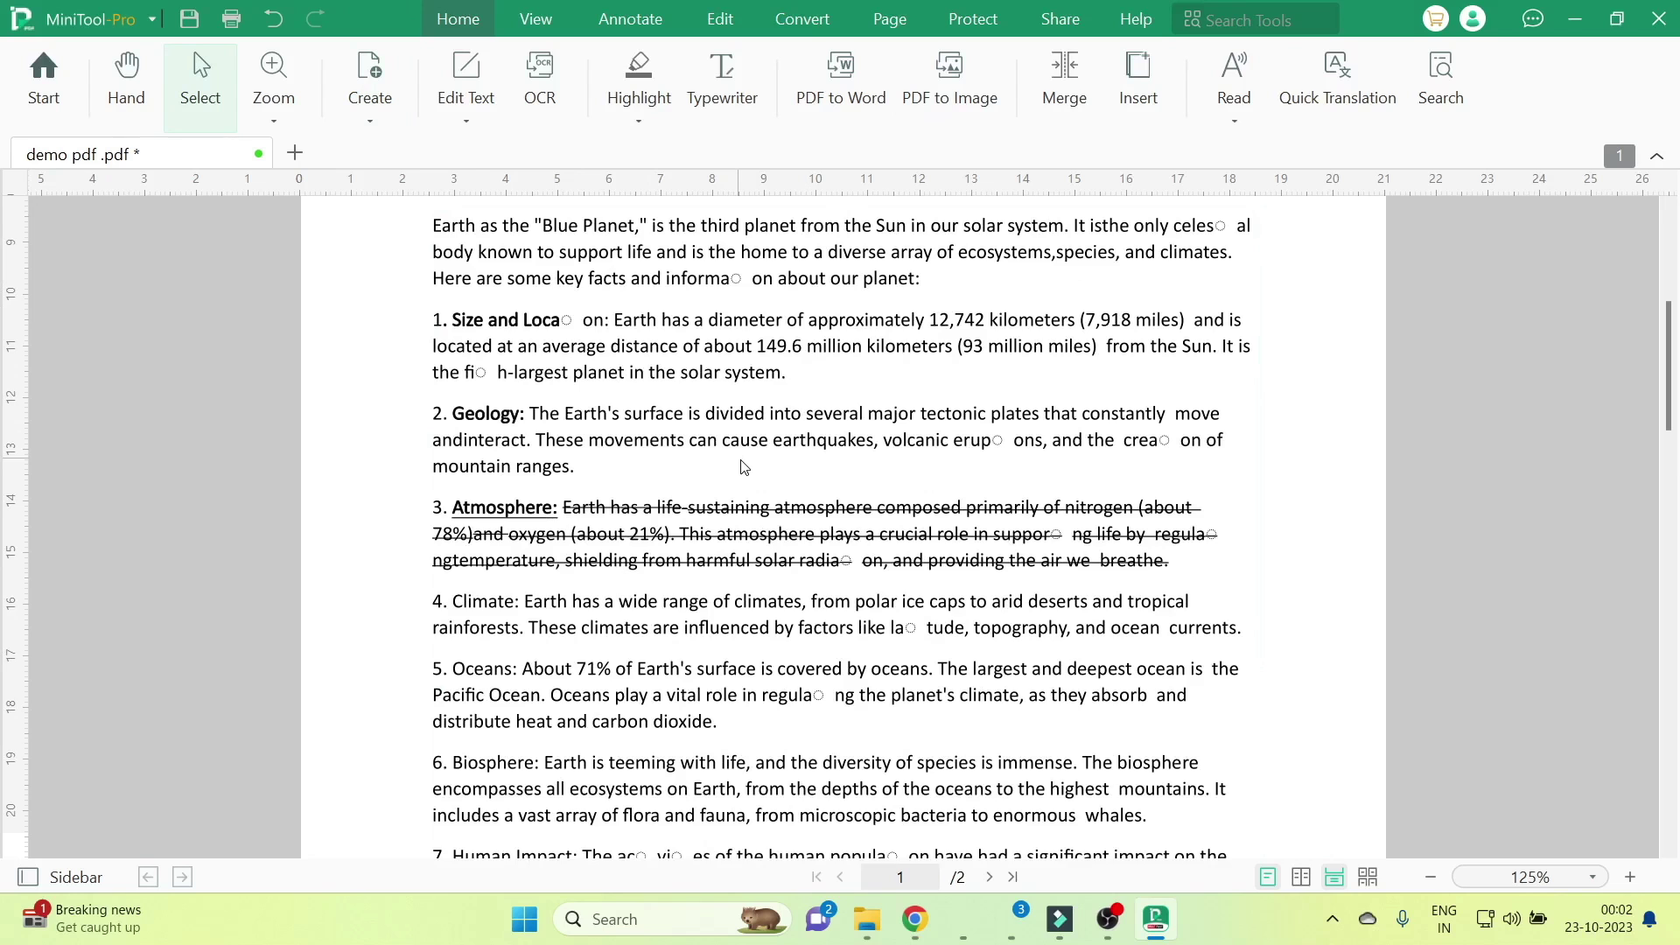
{"action": "left_click", "coordinate": [822, 25]}
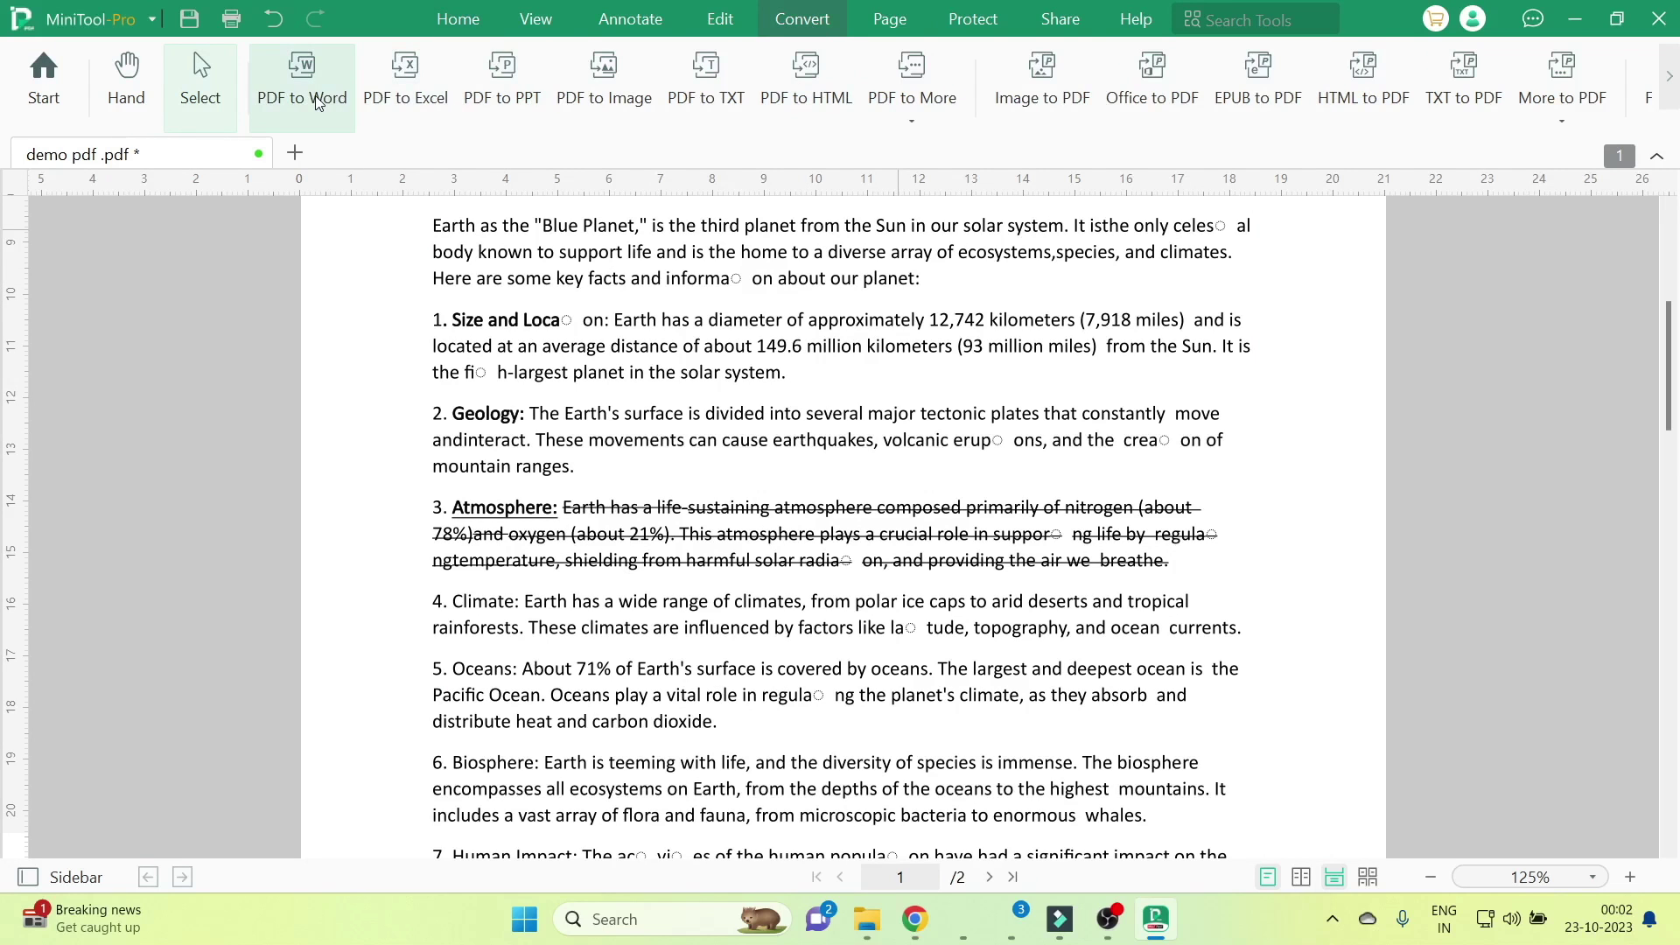
{"action": "left_click", "coordinate": [456, 22]}
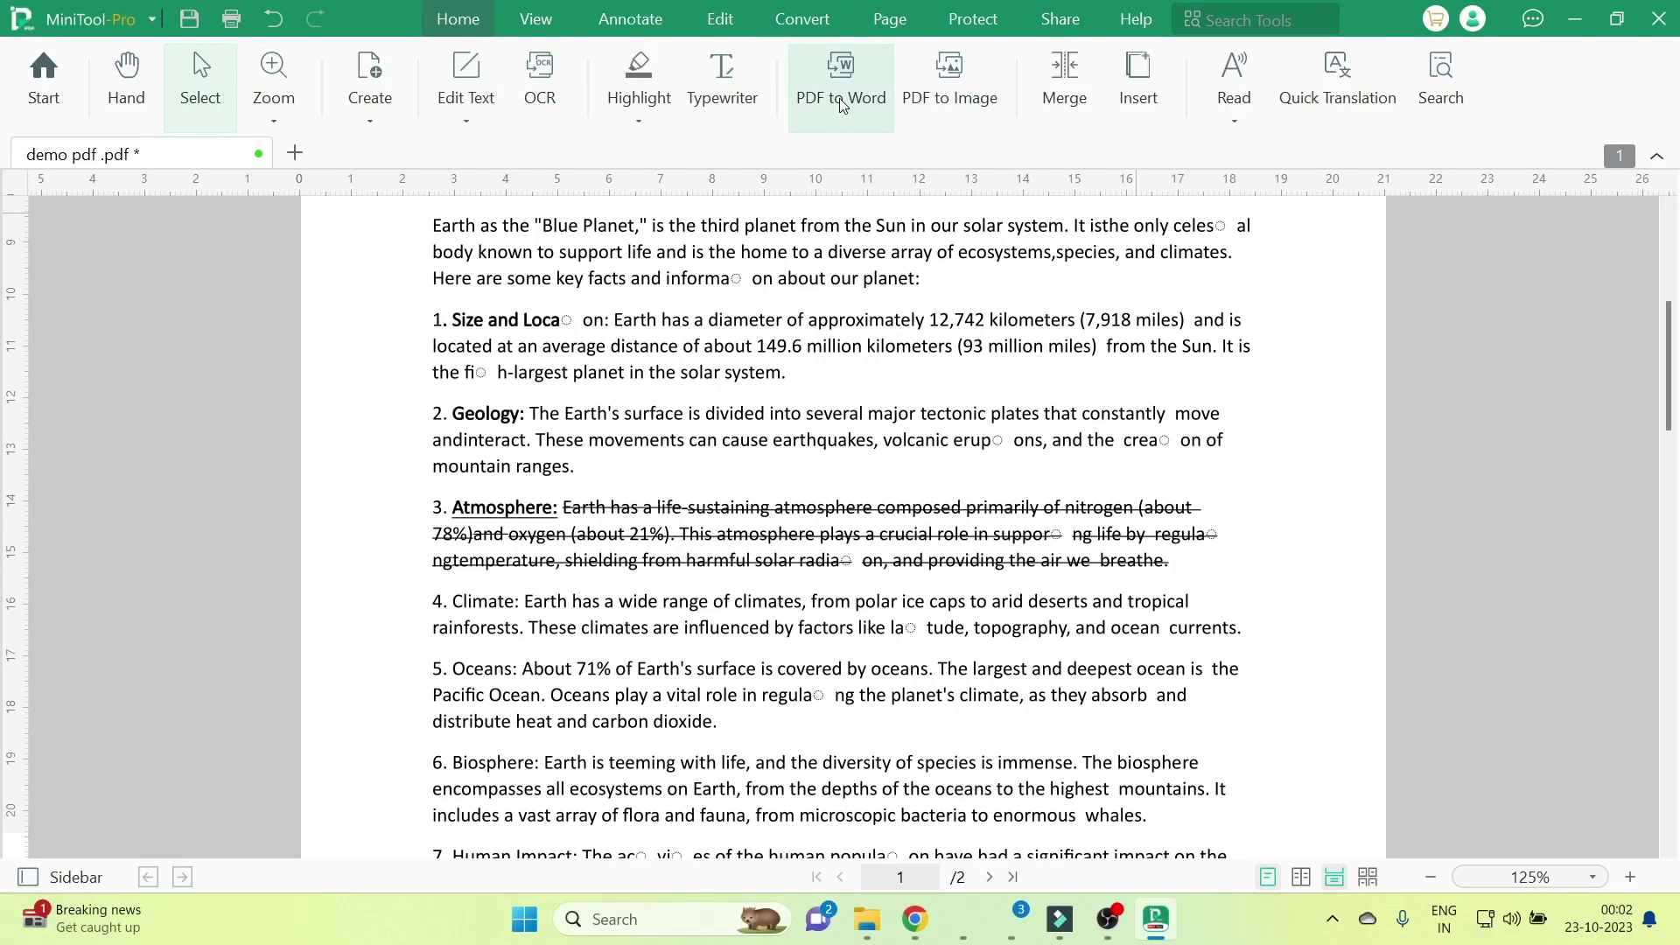
{"action": "left_click", "coordinate": [841, 101]}
{"action": "left_click", "coordinate": [1305, 786]}
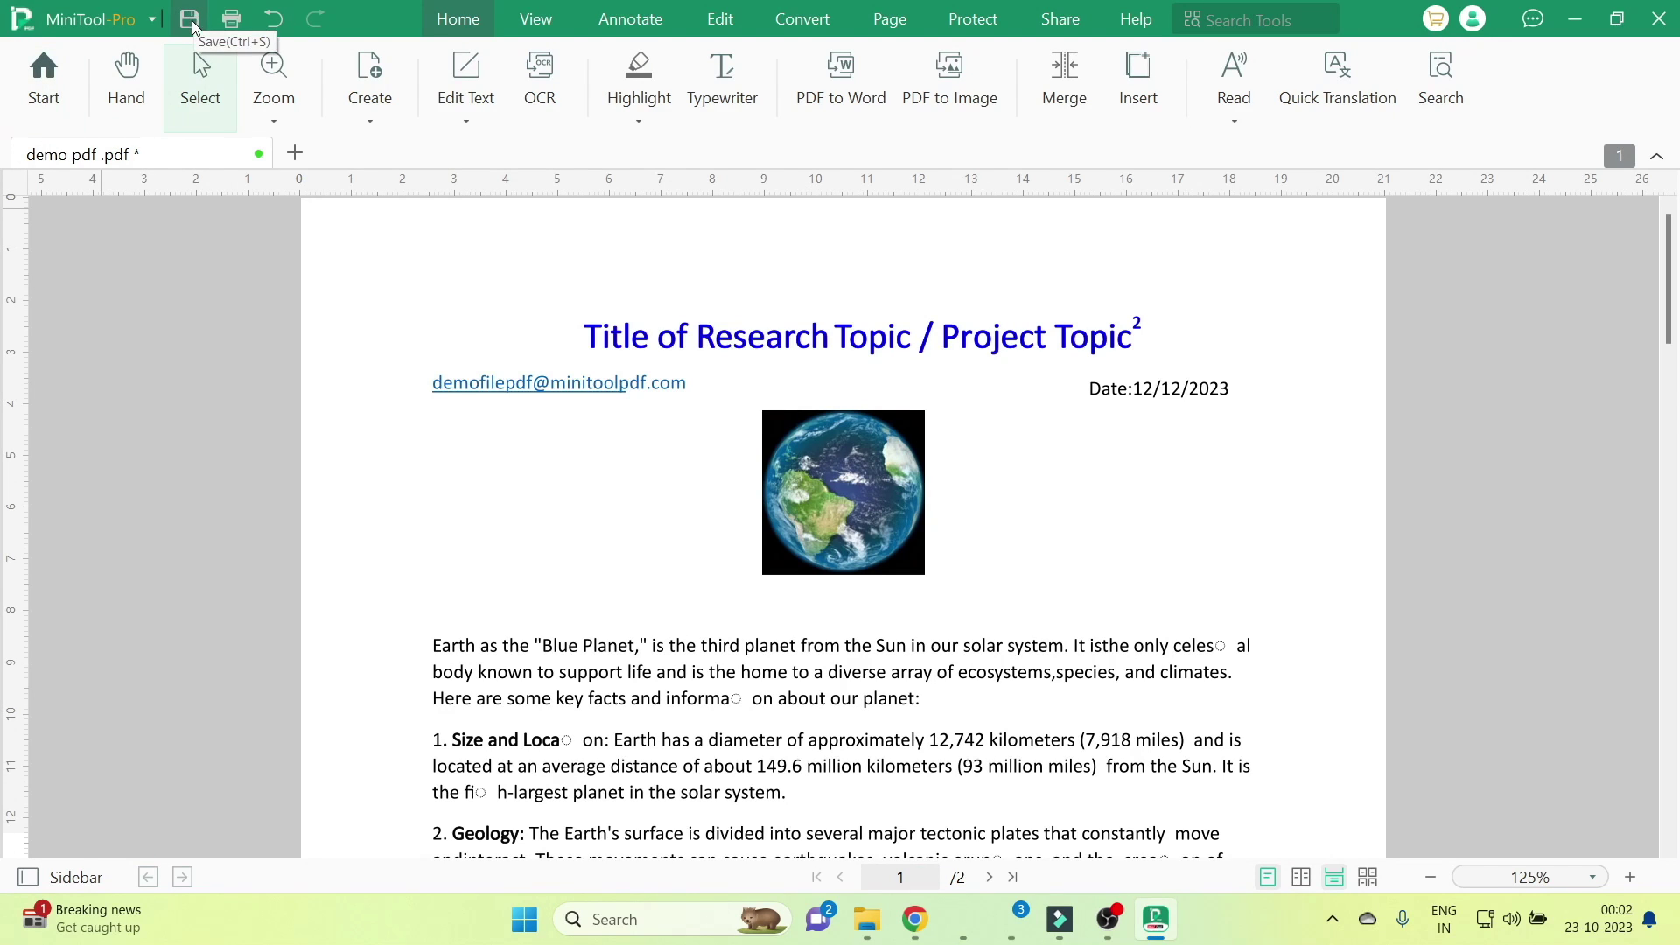
- Save the edited PDF, convert it to Word as 'demo pdf _L-1', and minimize Word
{"action": "left_click", "coordinate": [193, 24]}
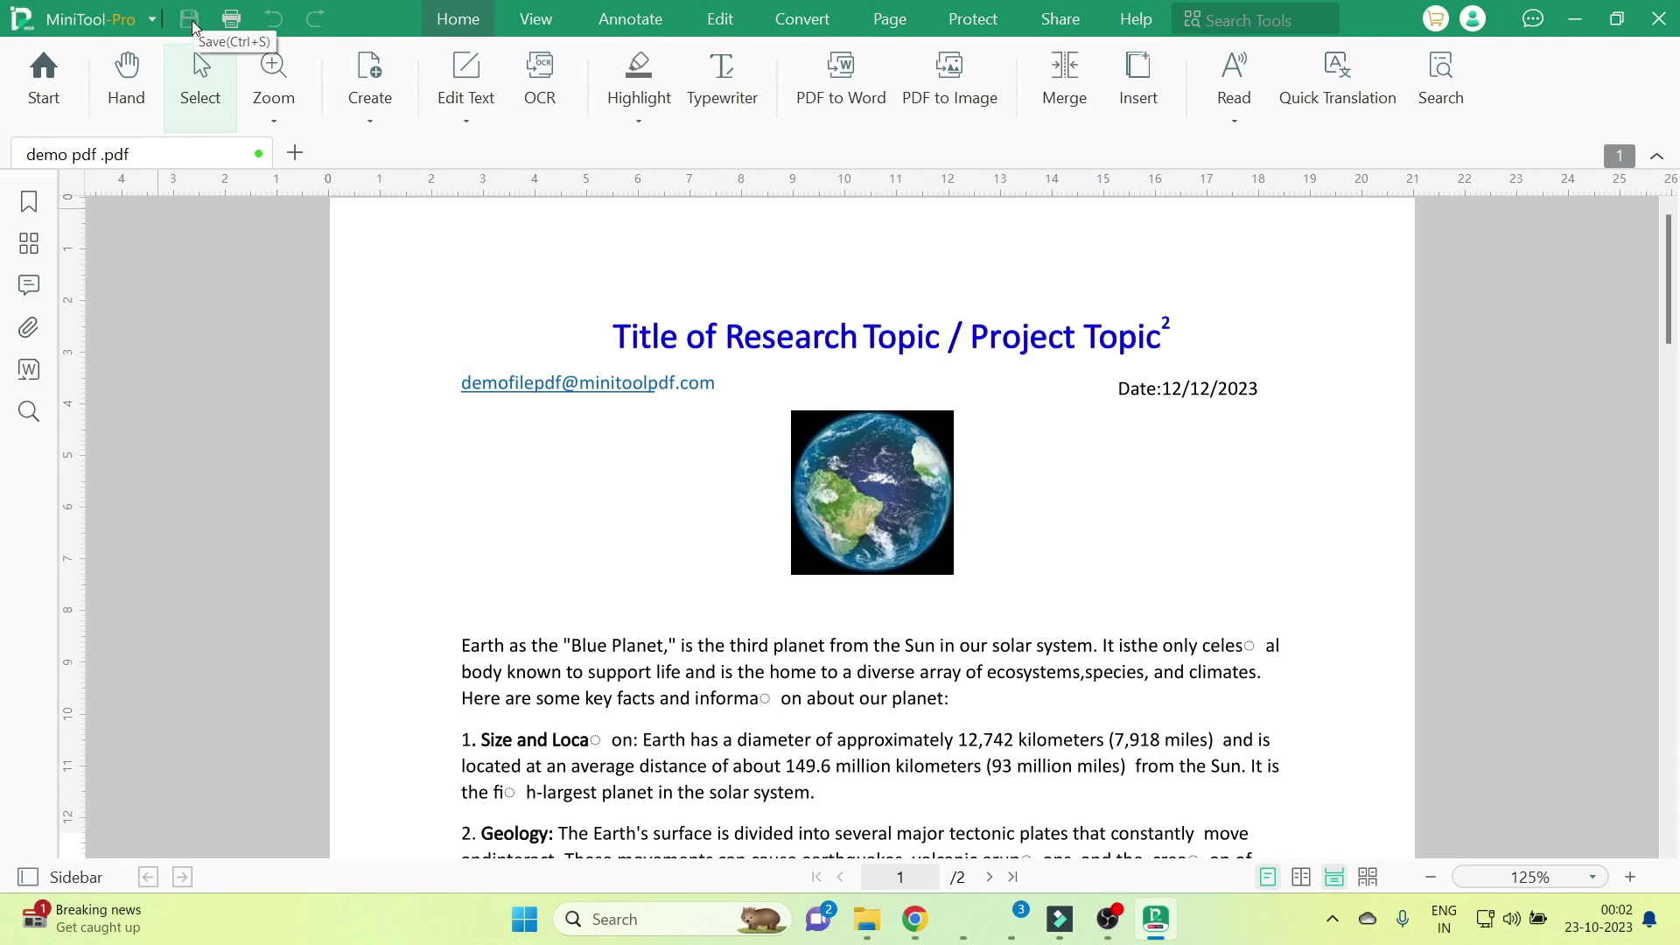
{"action": "left_click", "coordinate": [853, 102]}
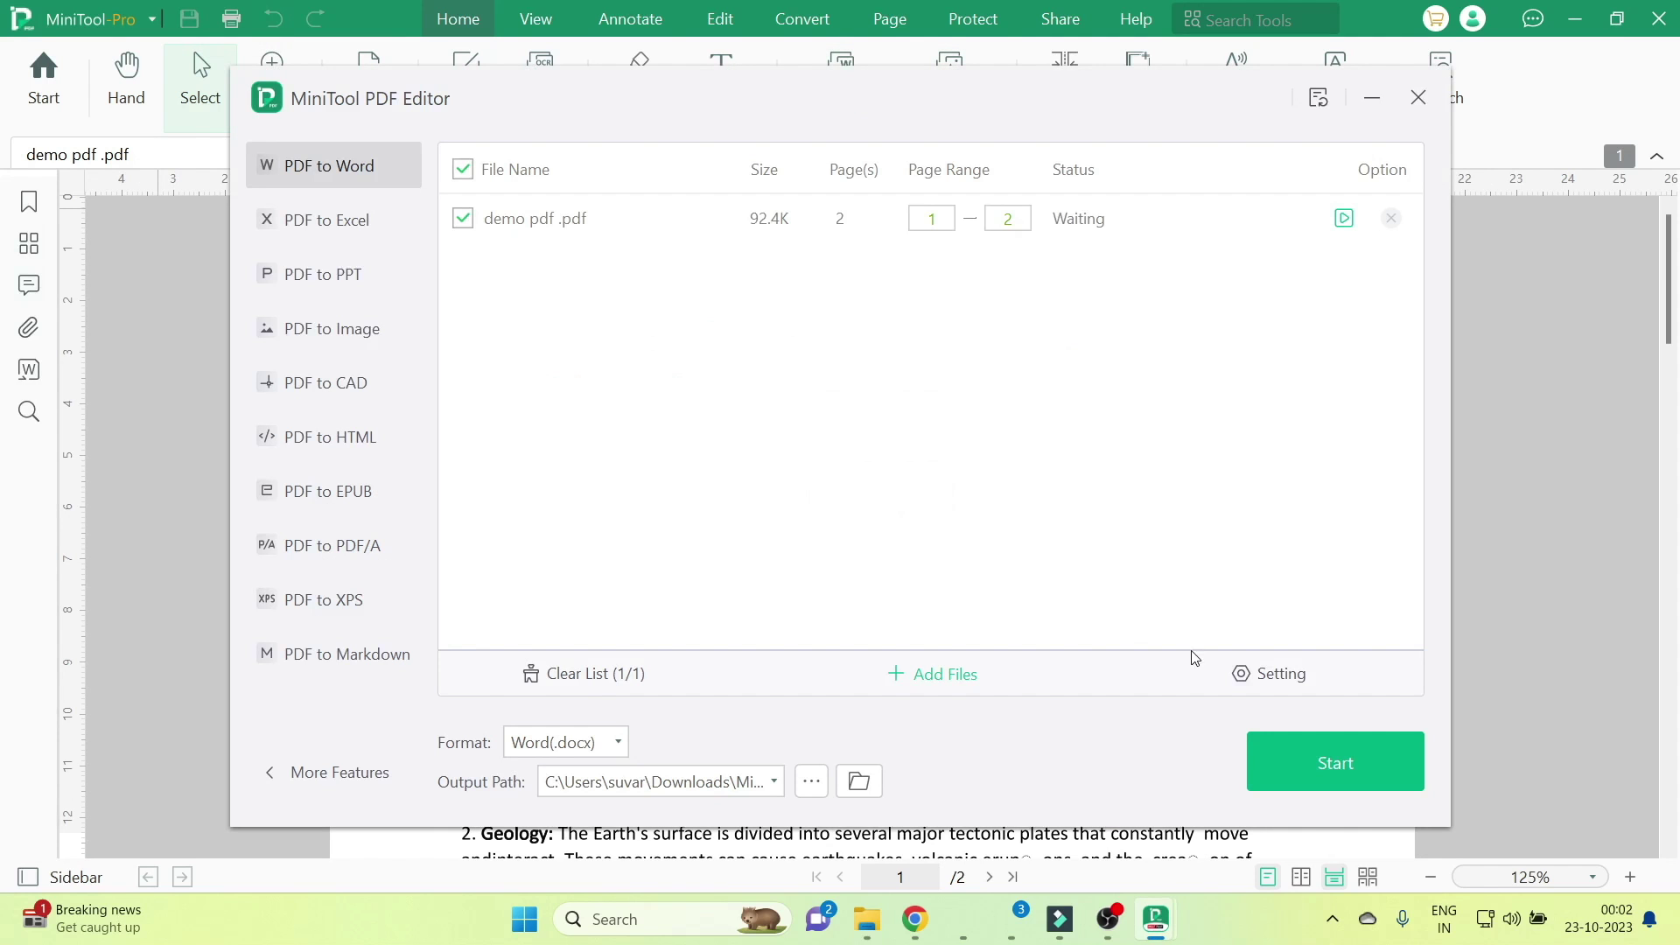
{"action": "left_click", "coordinate": [1302, 759]}
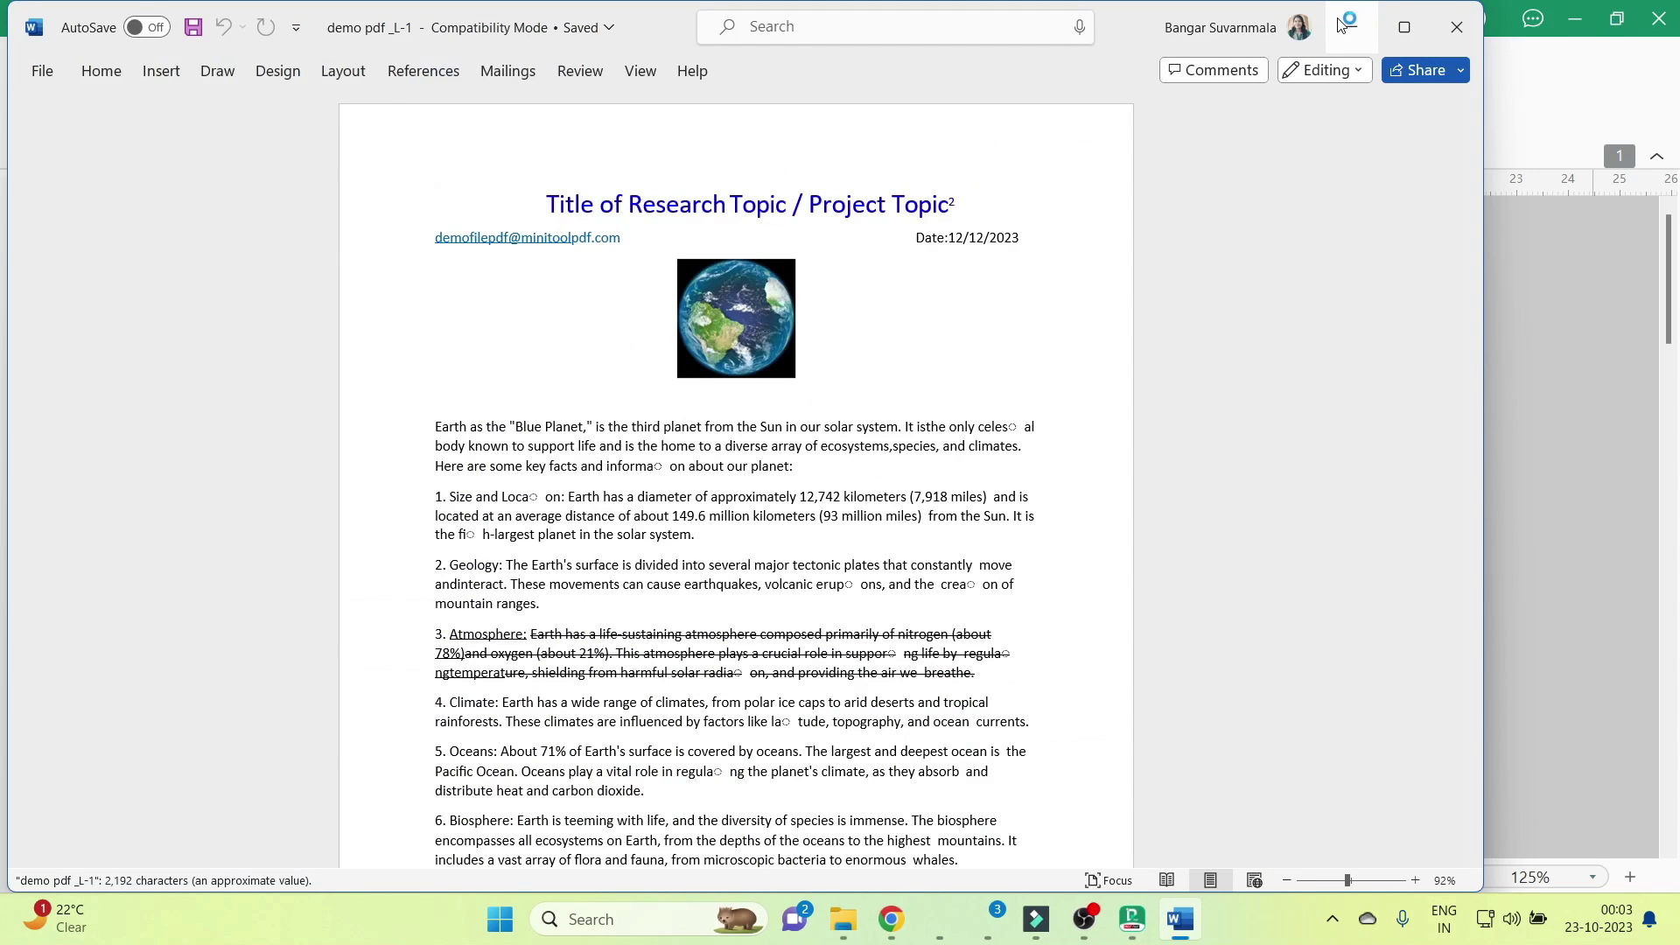
{"action": "left_click", "coordinate": [1352, 27]}
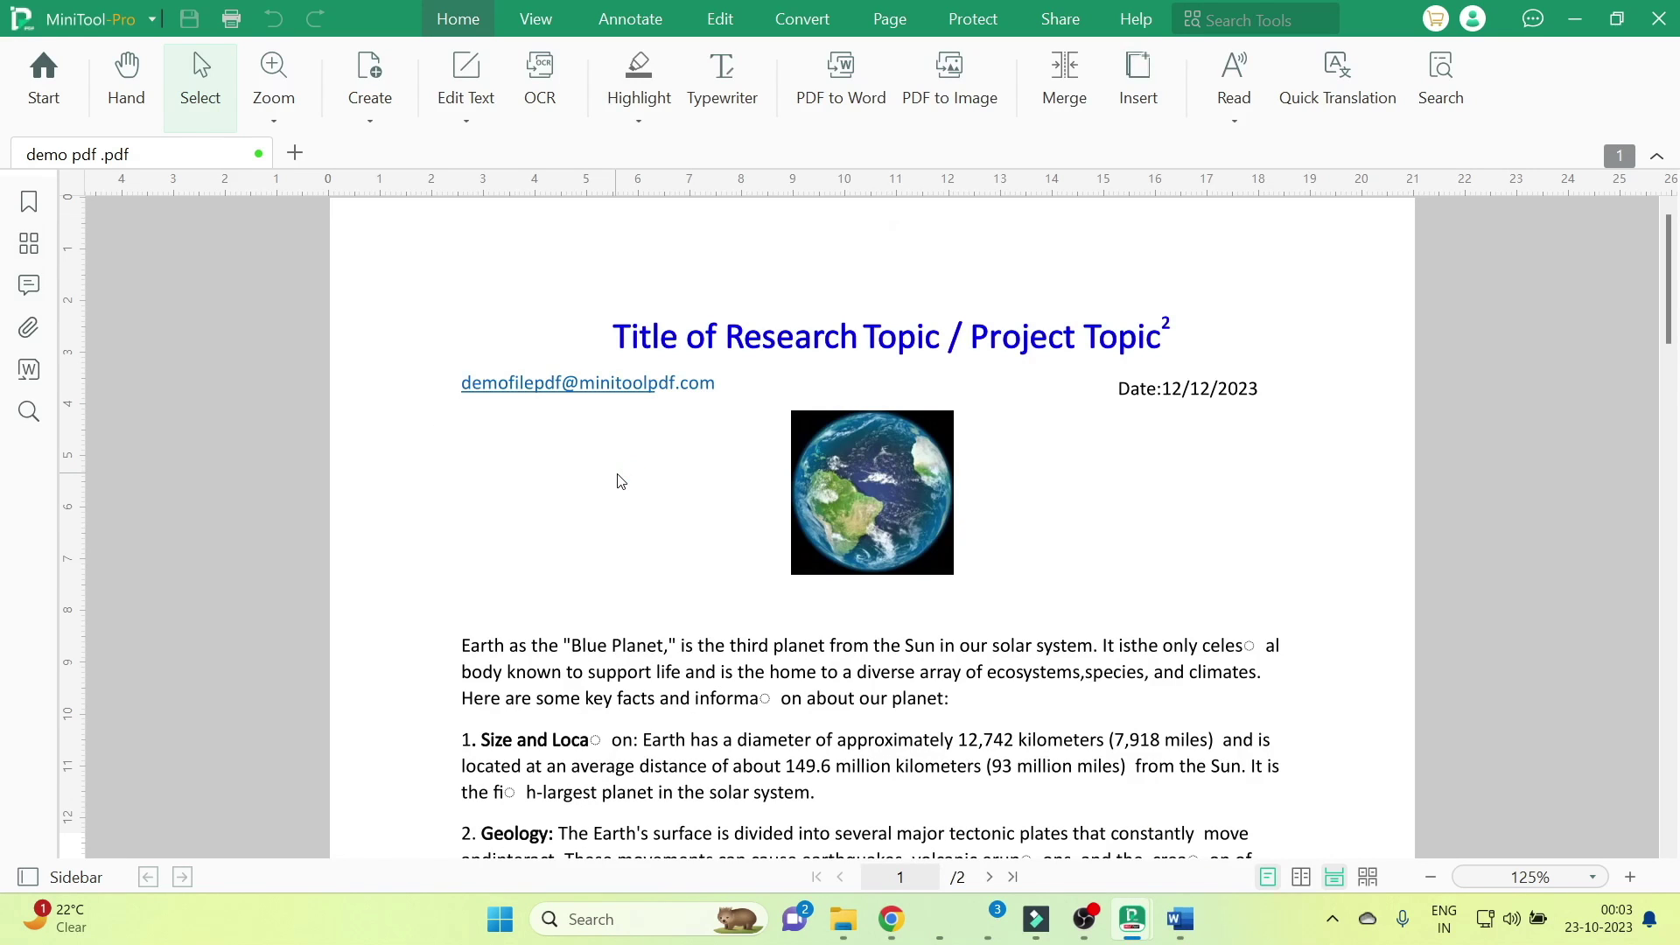
- Highlight item 1's diameter and distance figures in automatic yellow
{"action": "left_click", "coordinate": [638, 121]}
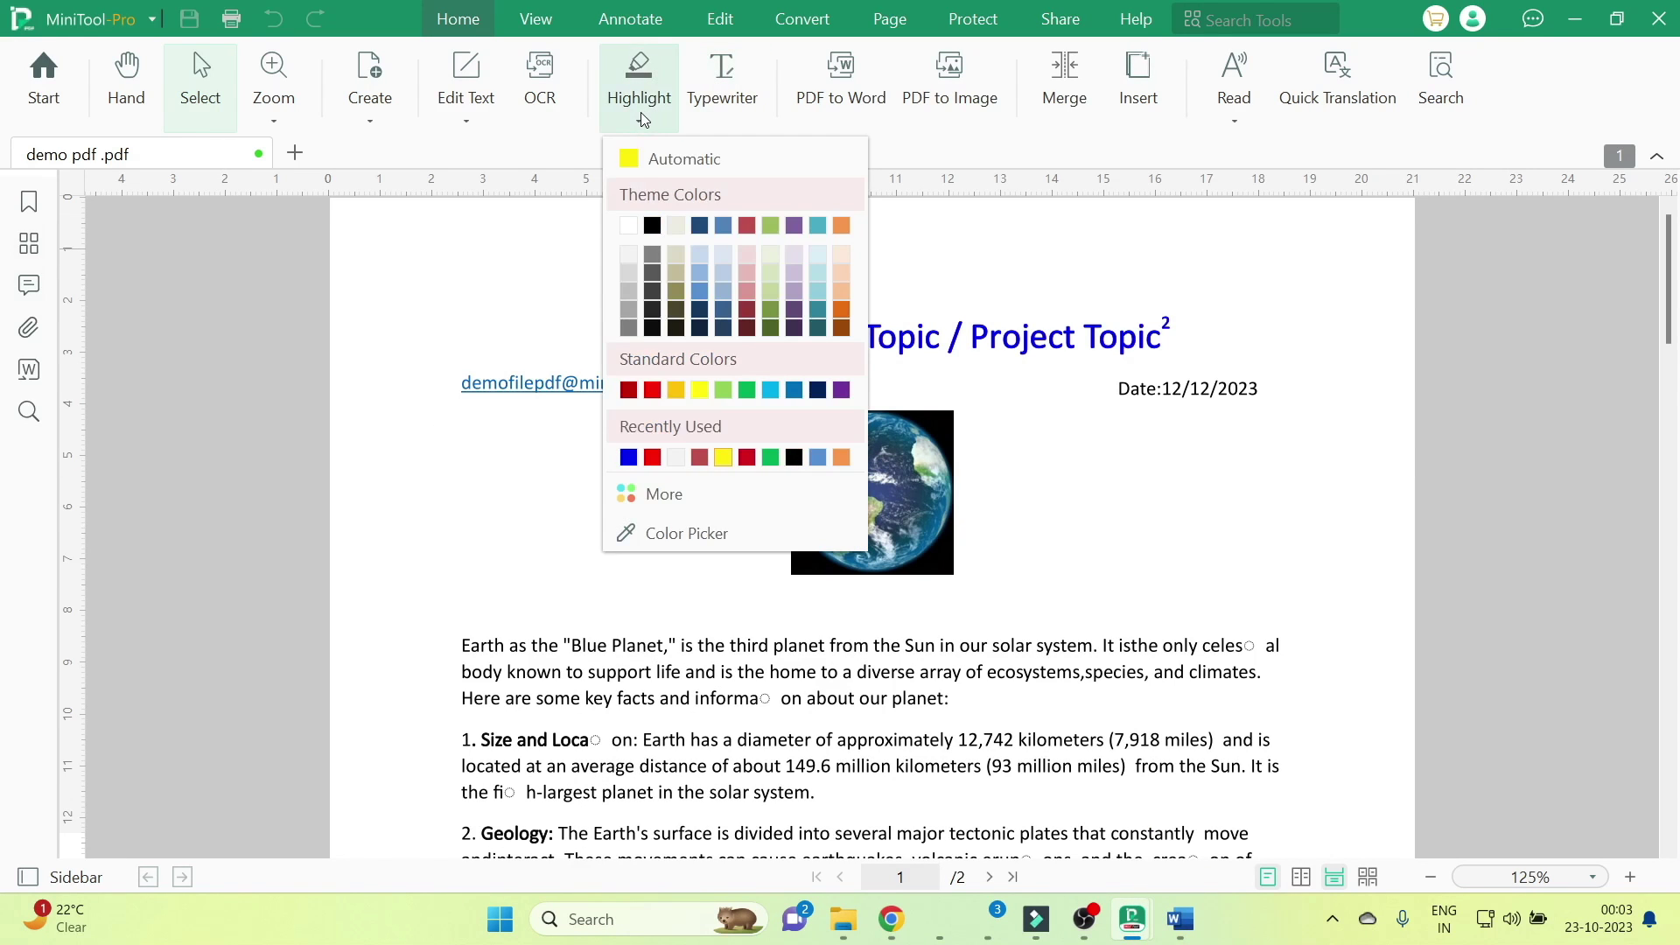
{"action": "left_click", "coordinate": [640, 164]}
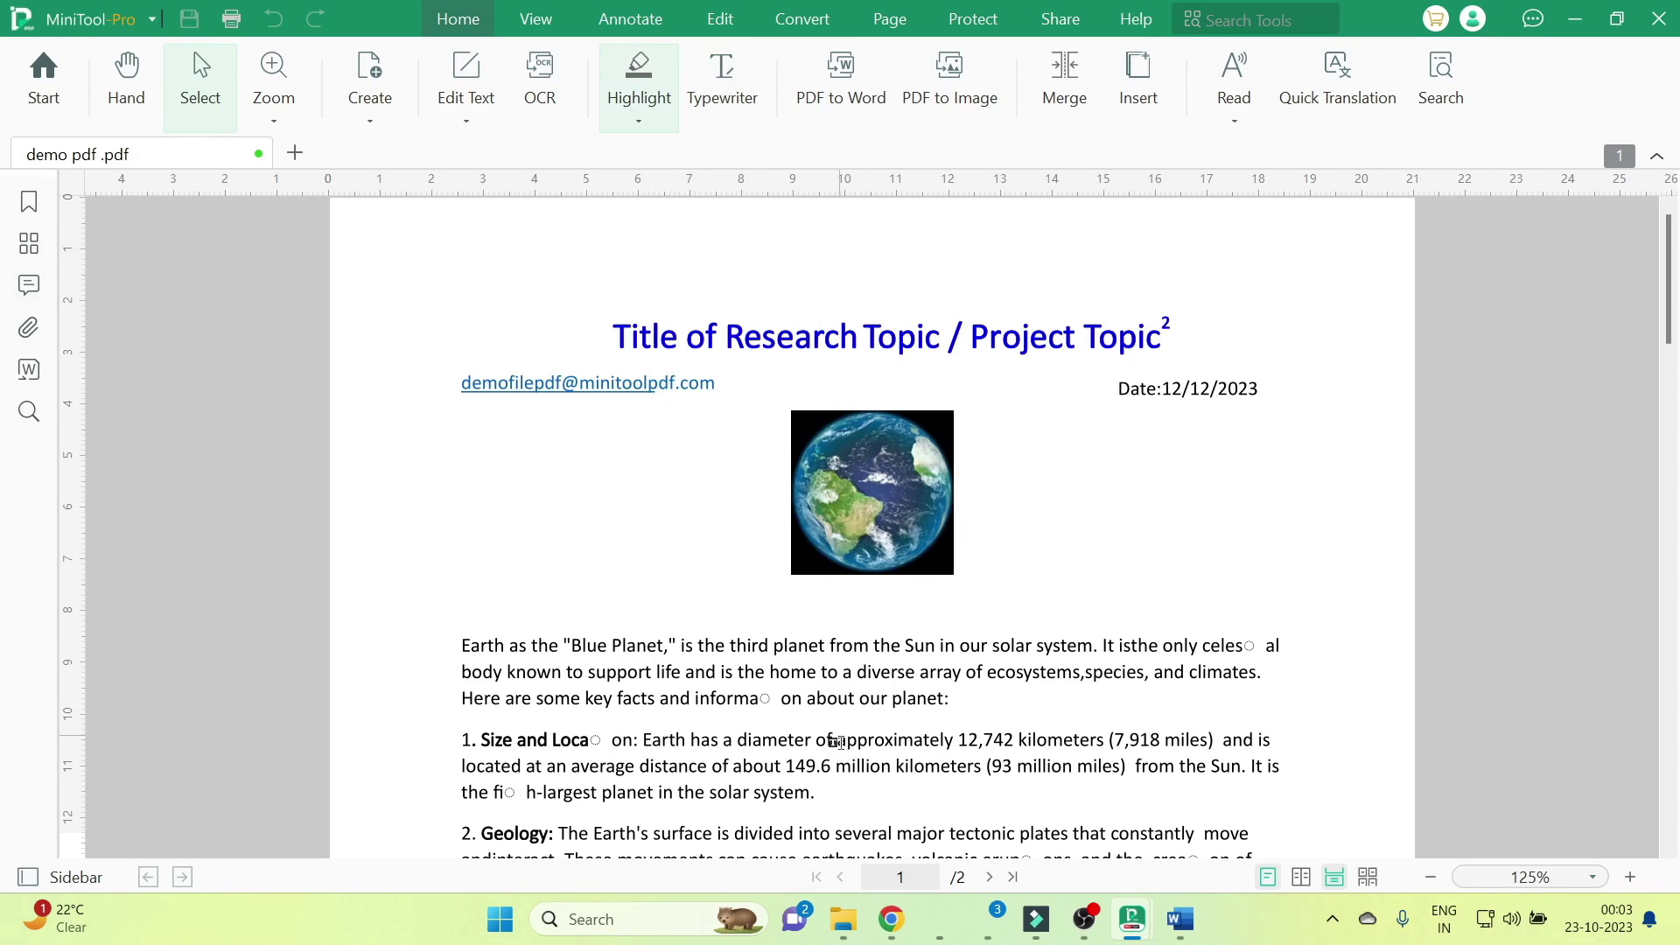
{"action": "left_click_drag", "start_coordinate": [836, 743], "coordinate": [1142, 768]}
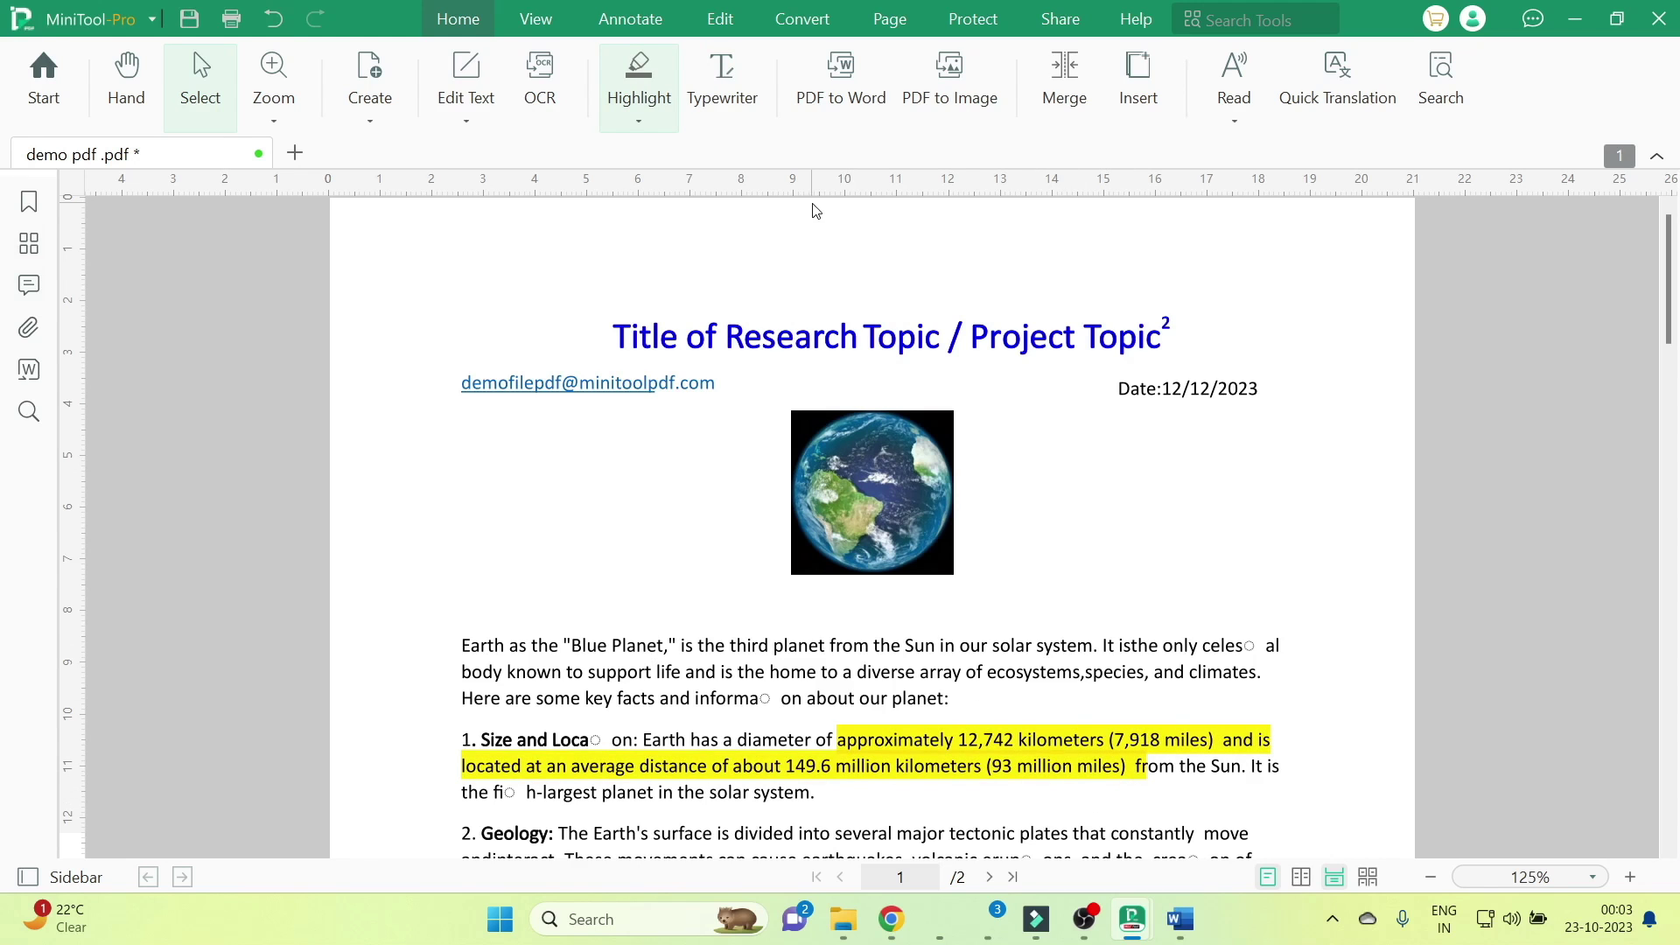
- Add a typewriter note reading 'need fast' beside the globe
{"action": "left_click", "coordinate": [733, 109]}
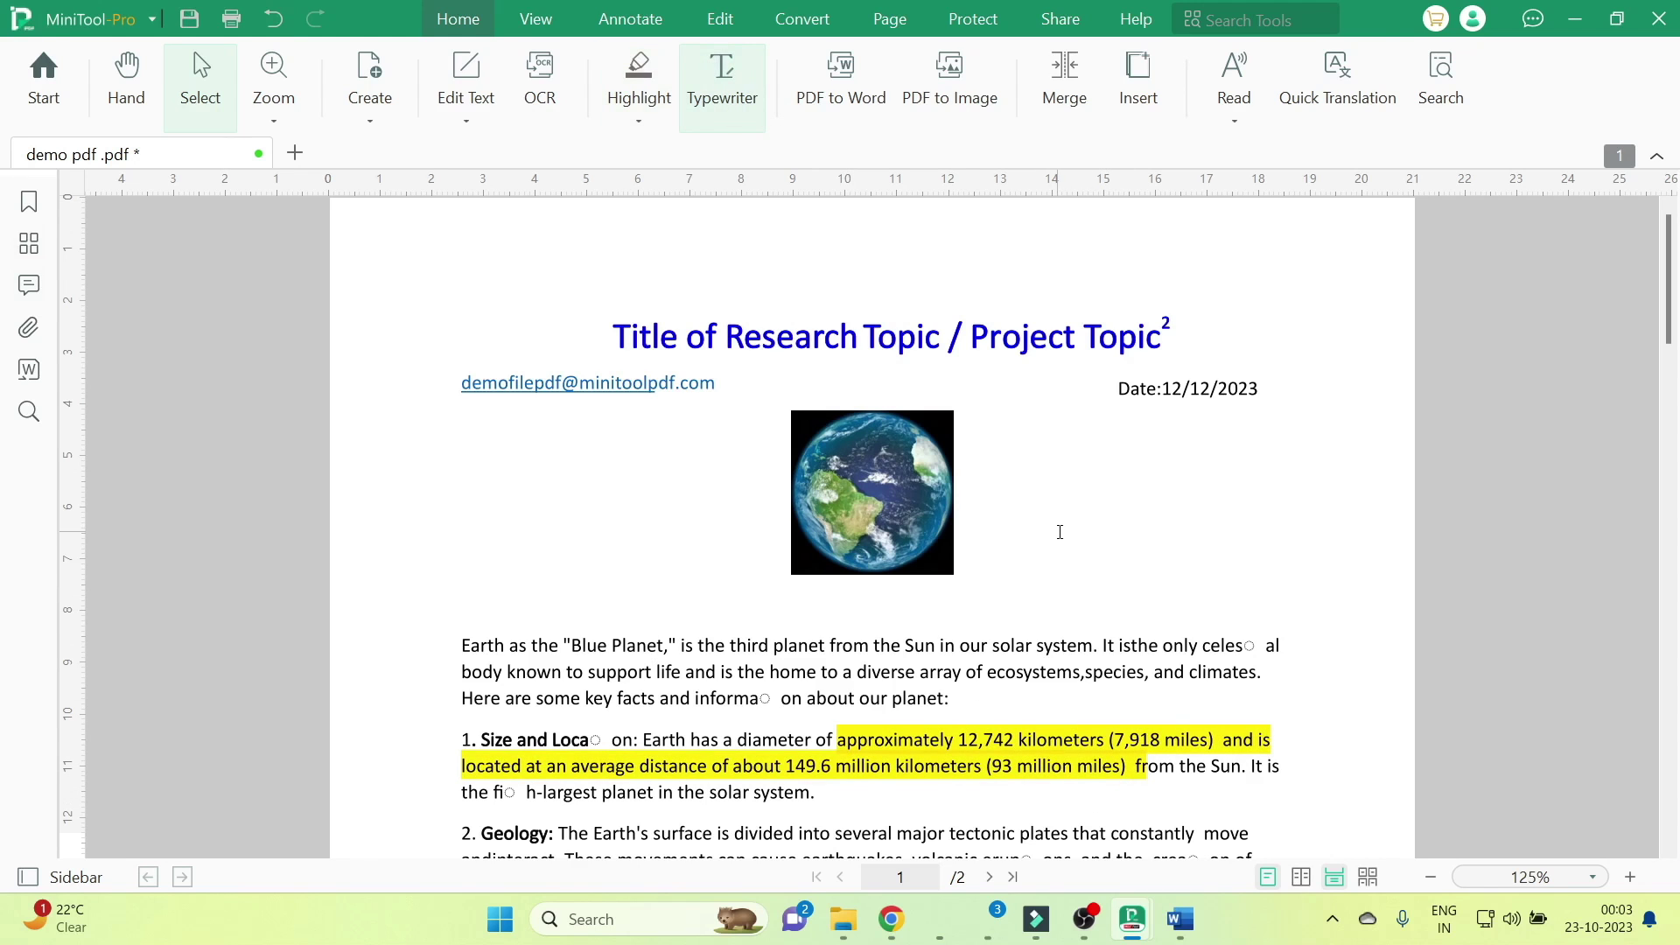
{"action": "left_click", "coordinate": [1059, 532]}
{"action": "type", "text": "need fast"}
{"action": "left_click", "coordinate": [1216, 597]}
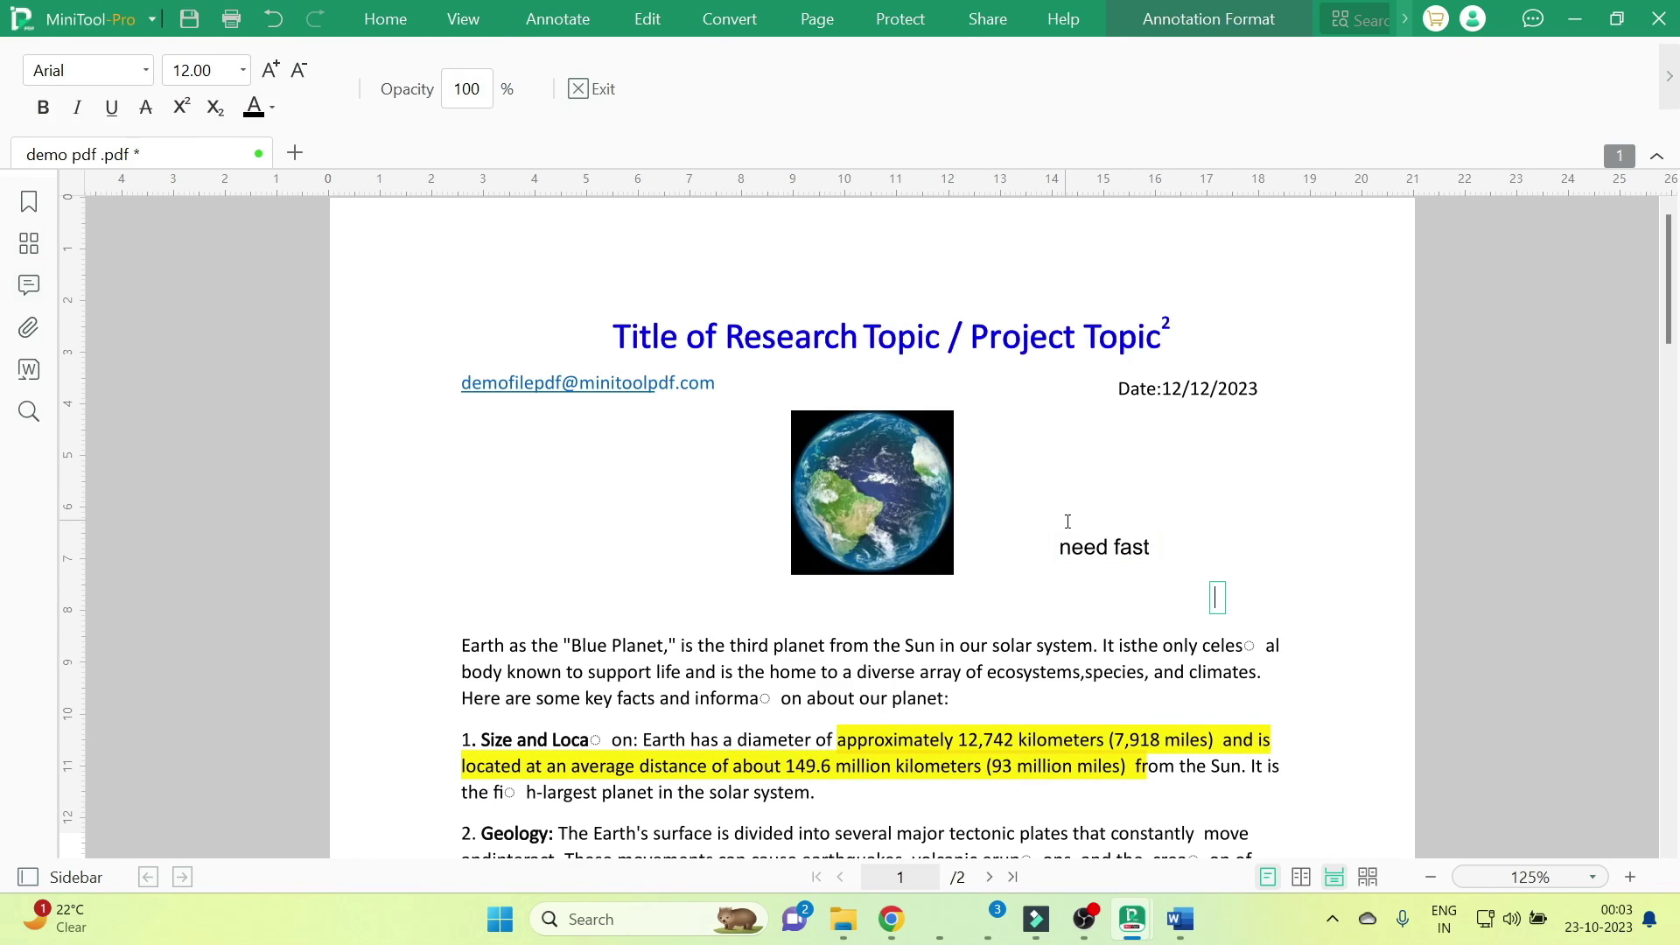
{"action": "left_click", "coordinate": [394, 32]}
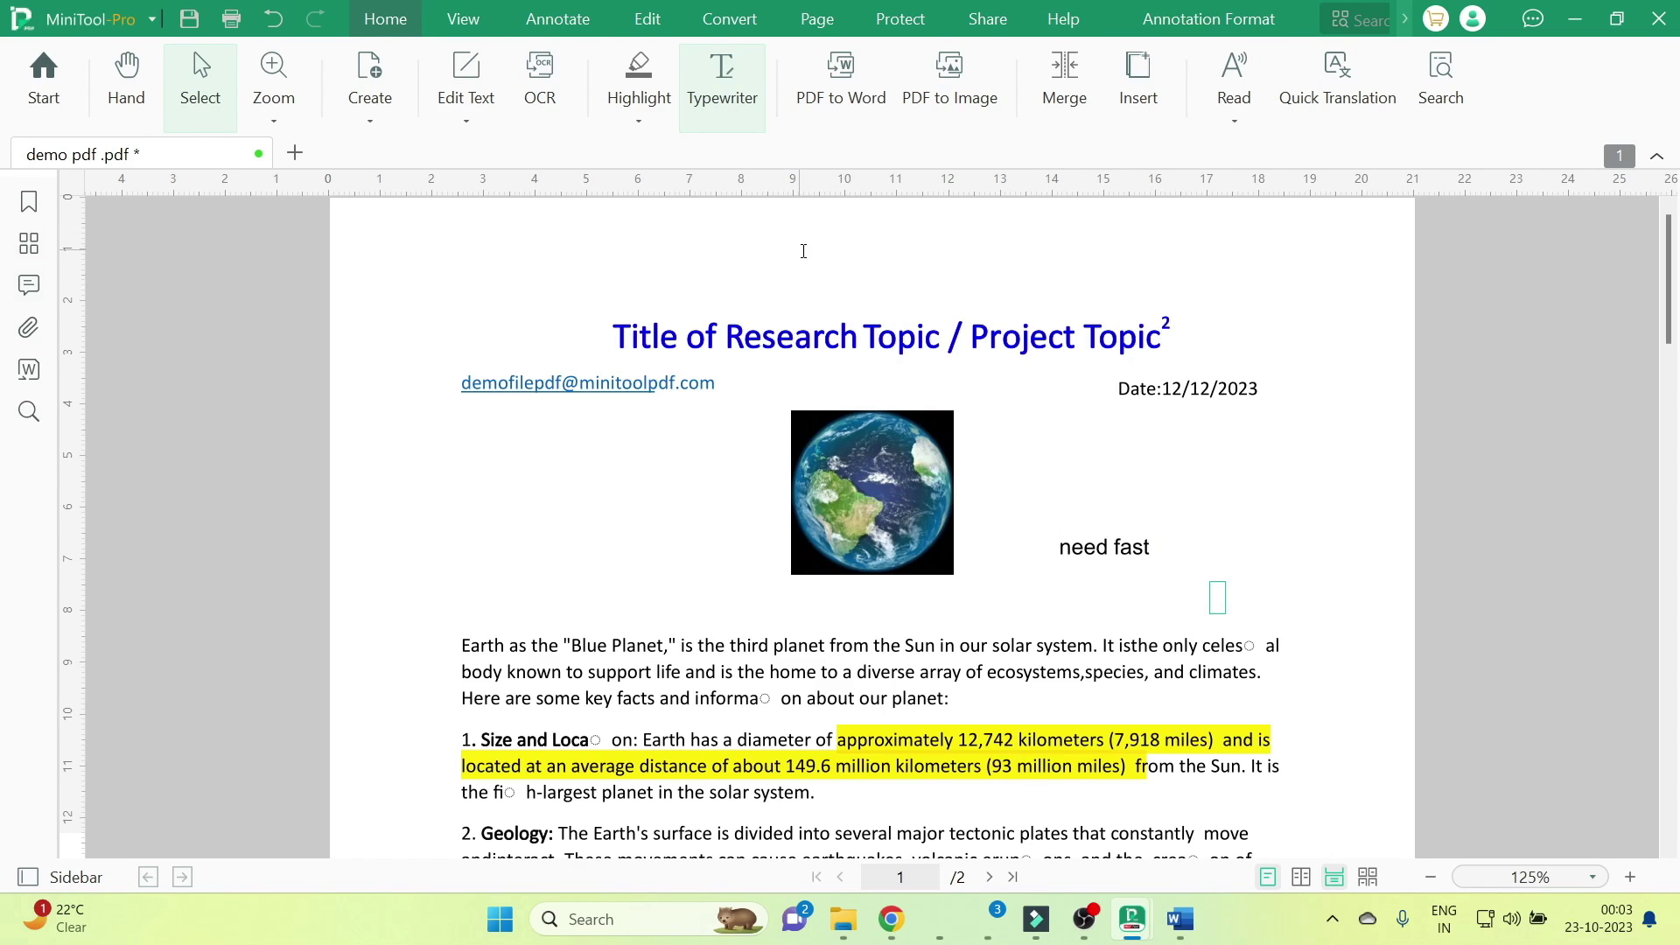
- Browse the View, Annotate, Edit, Convert, Page, Protect and Share tabs, ending on Share
{"action": "left_click", "coordinate": [464, 21]}
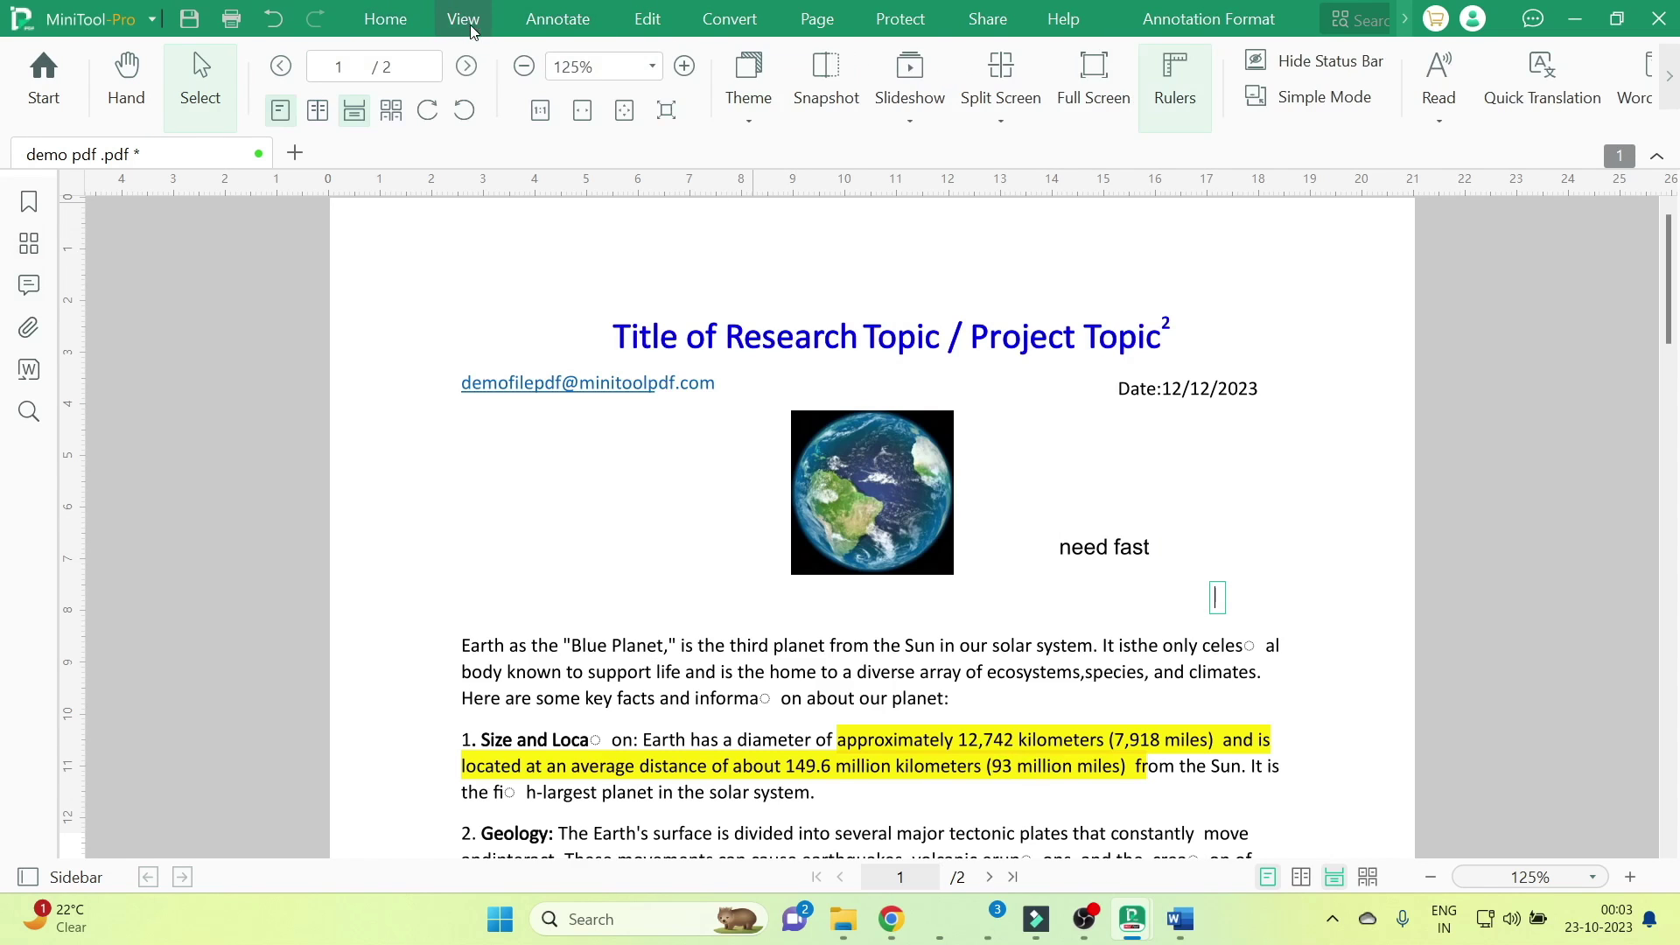
{"action": "left_click", "coordinate": [553, 22]}
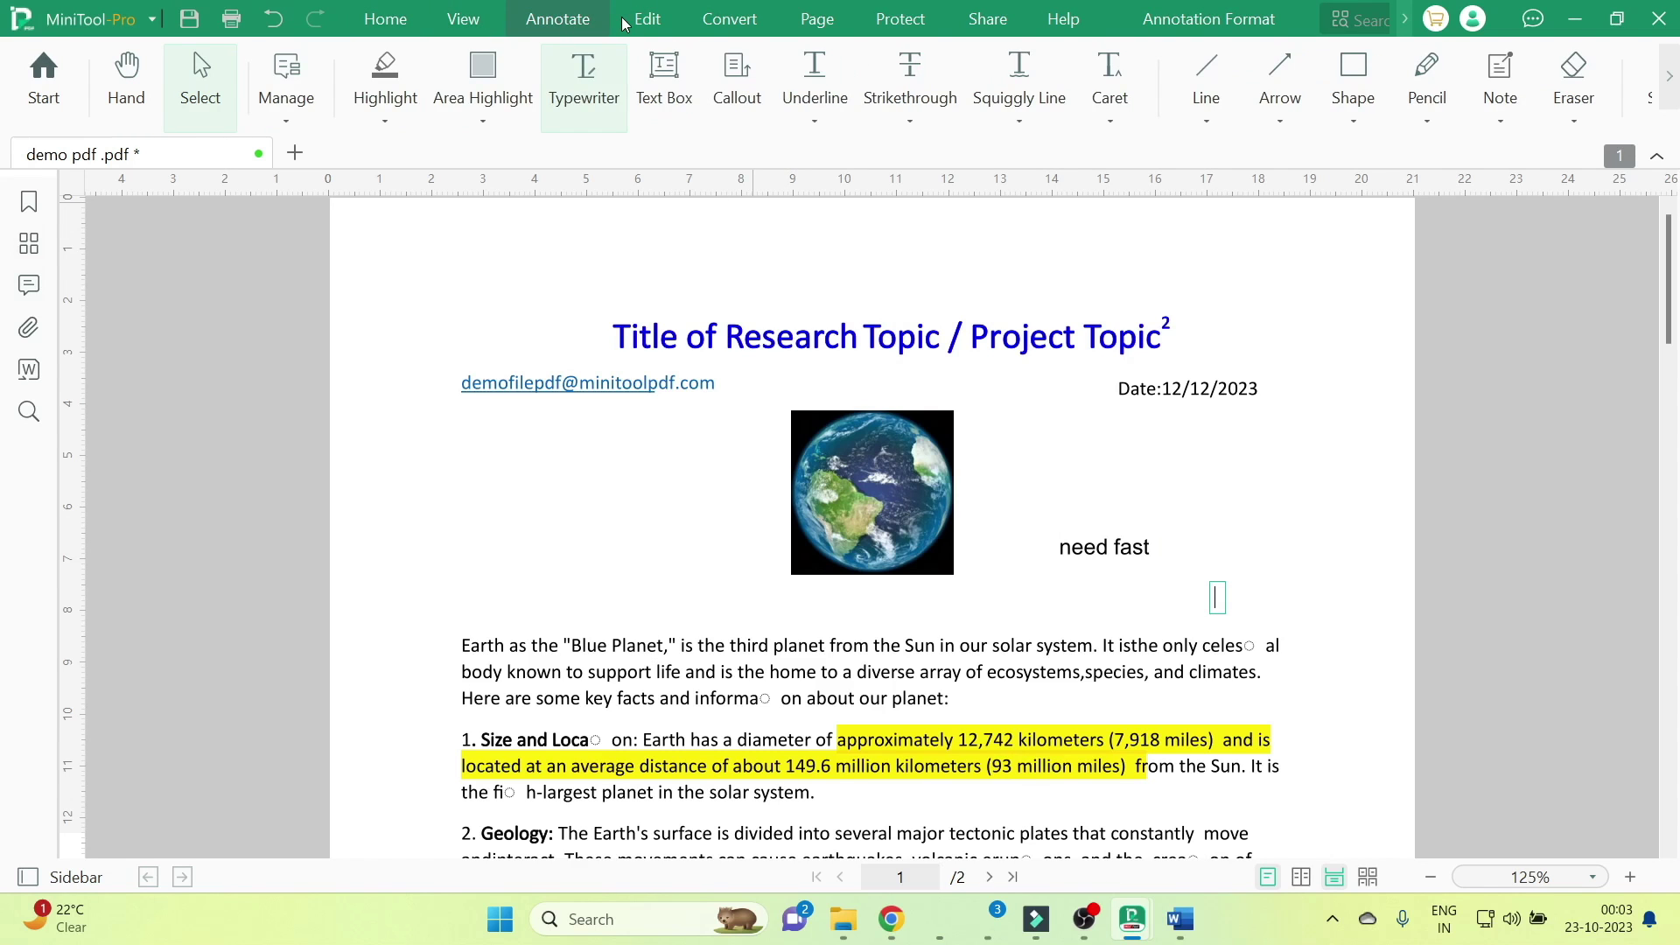
{"action": "left_click", "coordinate": [459, 19]}
{"action": "left_click", "coordinate": [558, 20]}
{"action": "left_click", "coordinate": [661, 23]}
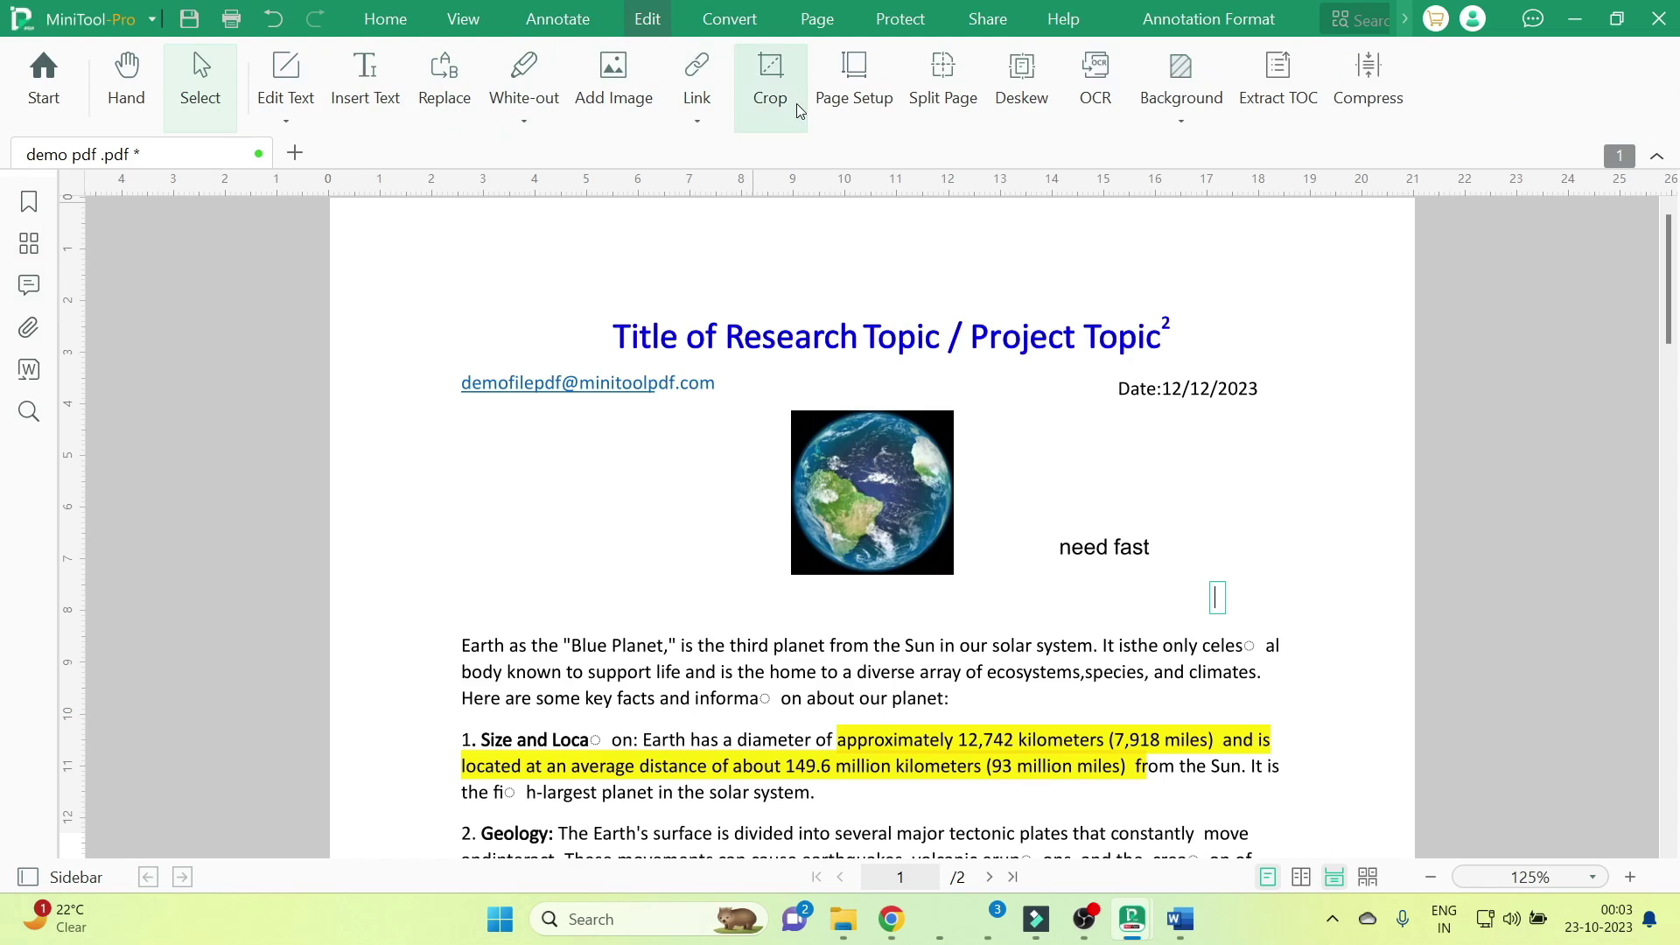
{"action": "left_click", "coordinate": [740, 21]}
{"action": "left_click", "coordinate": [888, 21]}
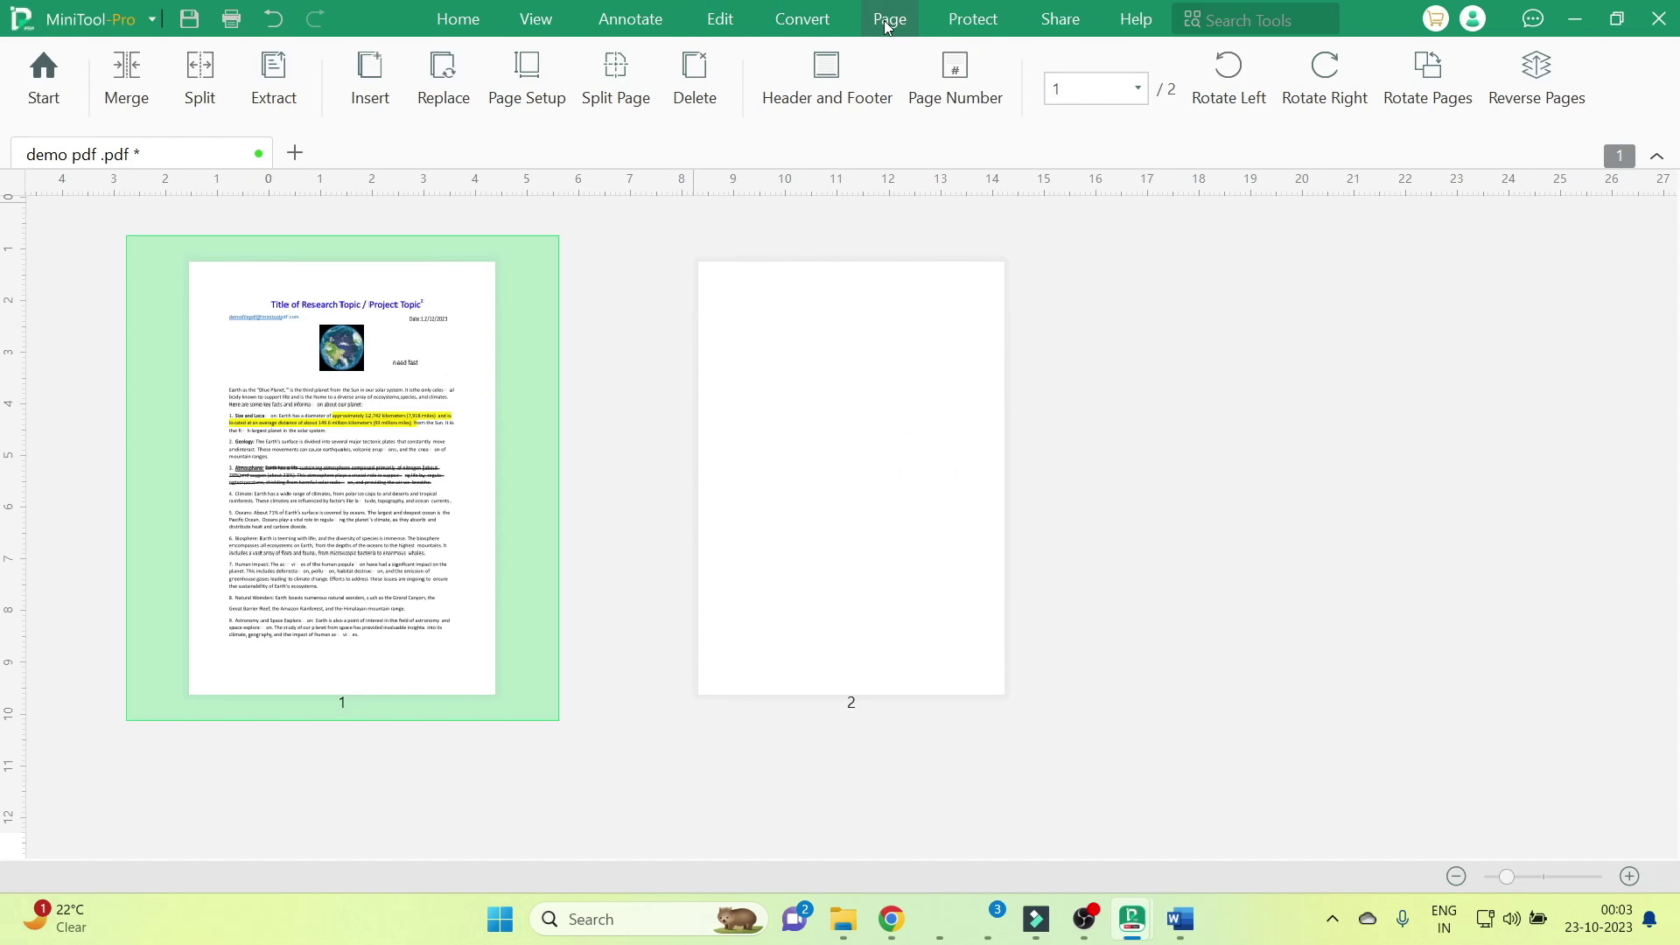
{"action": "left_click", "coordinate": [980, 21]}
{"action": "left_click", "coordinate": [1061, 19]}
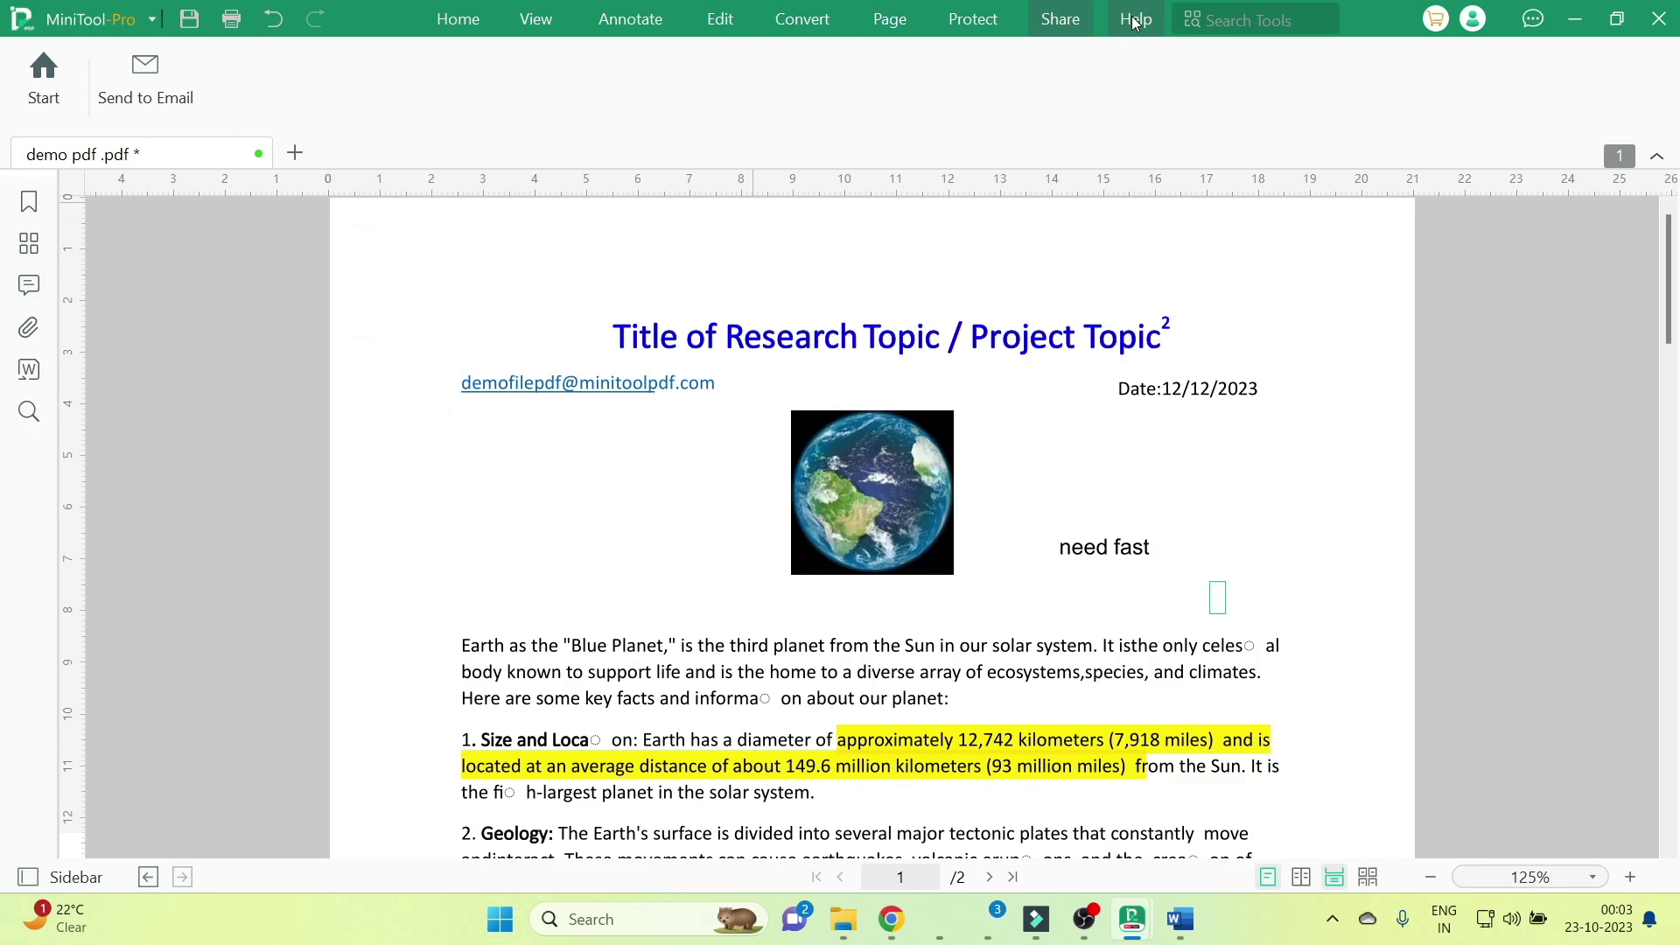